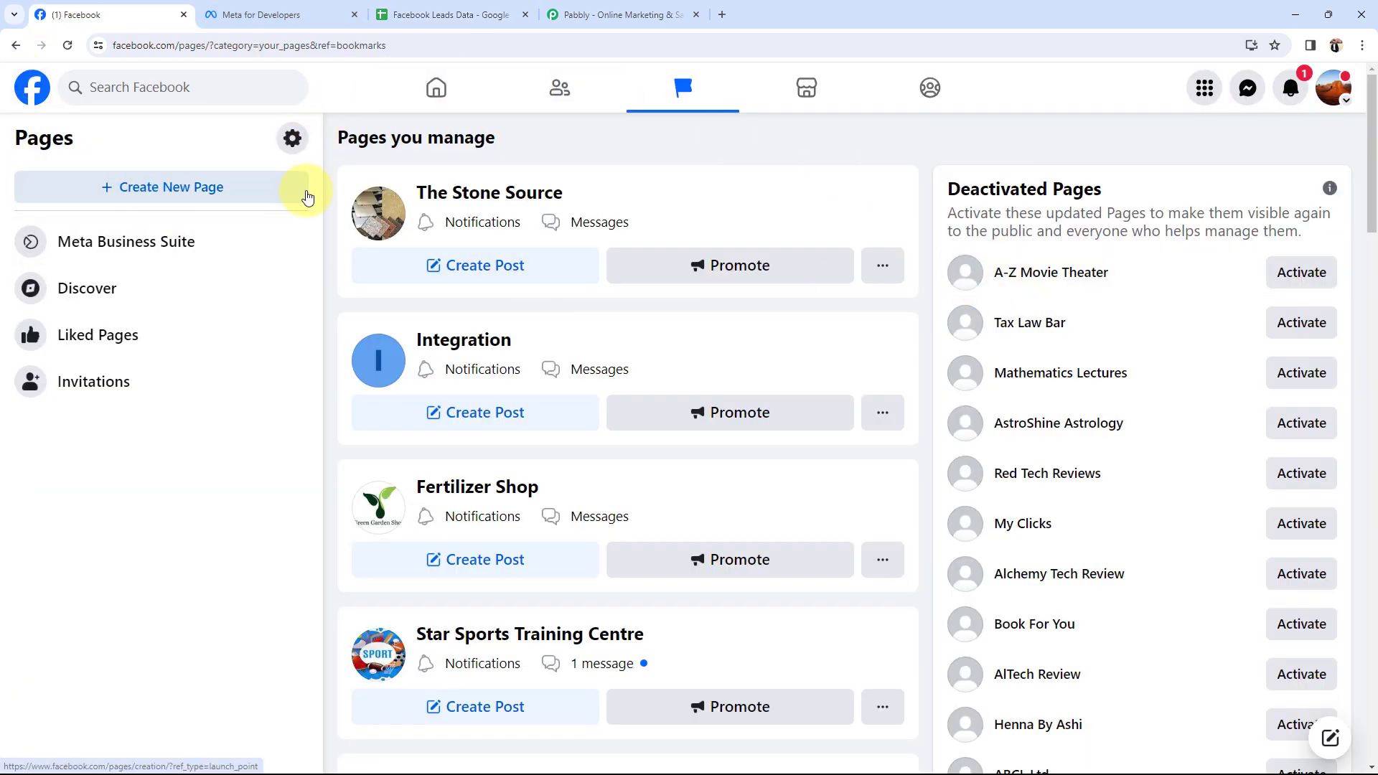
# - Switch to the Pabbly website, go to the account's apps overview, and open Pabbly Connect
pyautogui.click(607, 15)
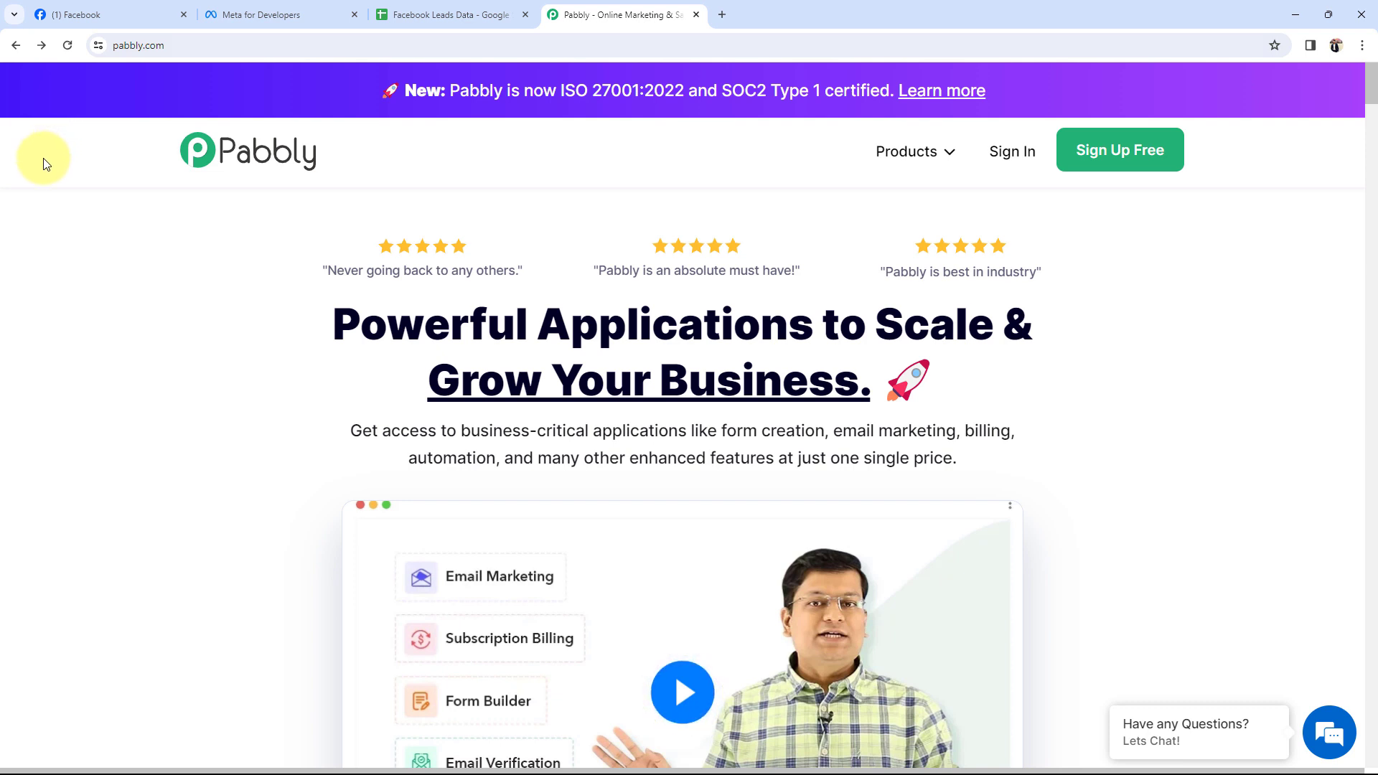
pyautogui.click(1068, 153)
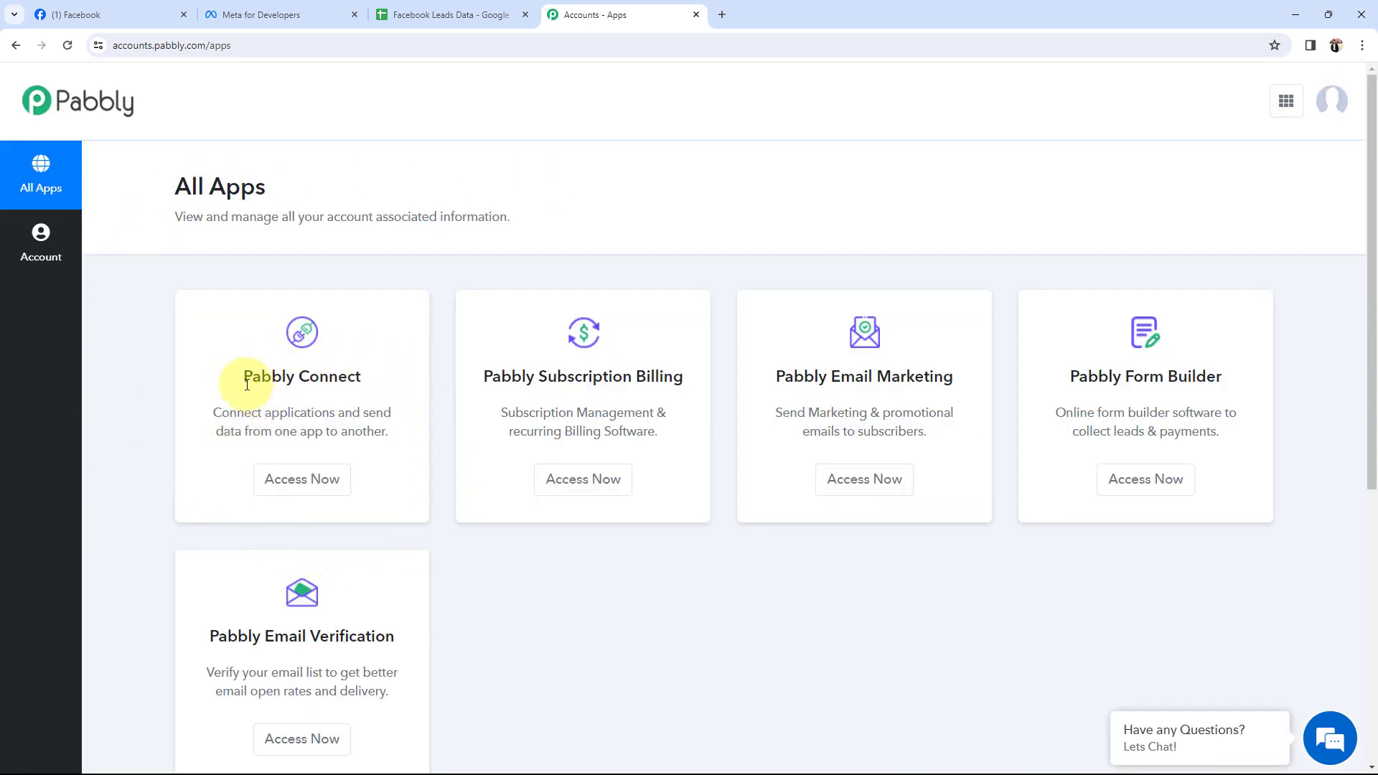
pyautogui.moveTo(244, 377); pyautogui.dragTo(369, 385)
pyautogui.click(267, 487)
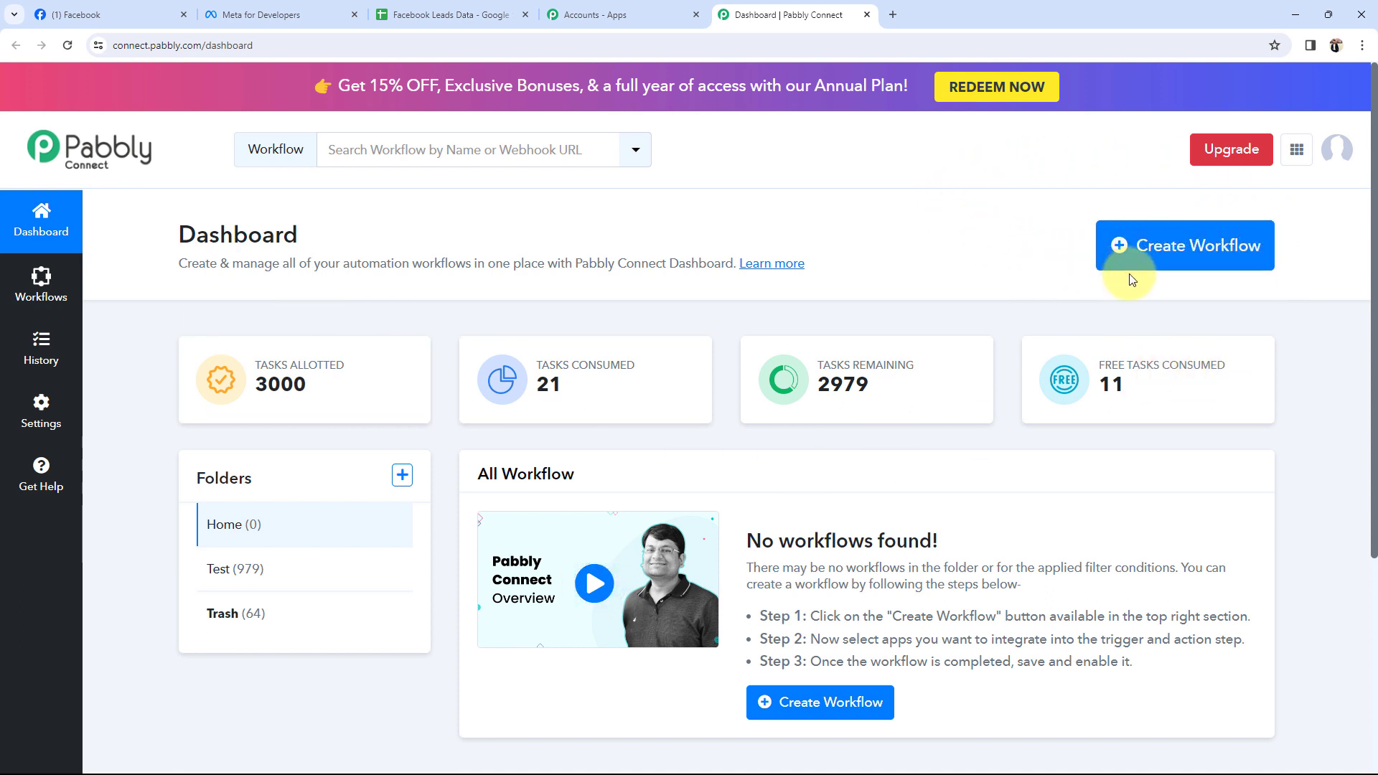
# - Create a workflow named "Add Facebook Leads to Google Sheets for Marble and Granite Business" in the Home folder
pyautogui.click(1160, 246)
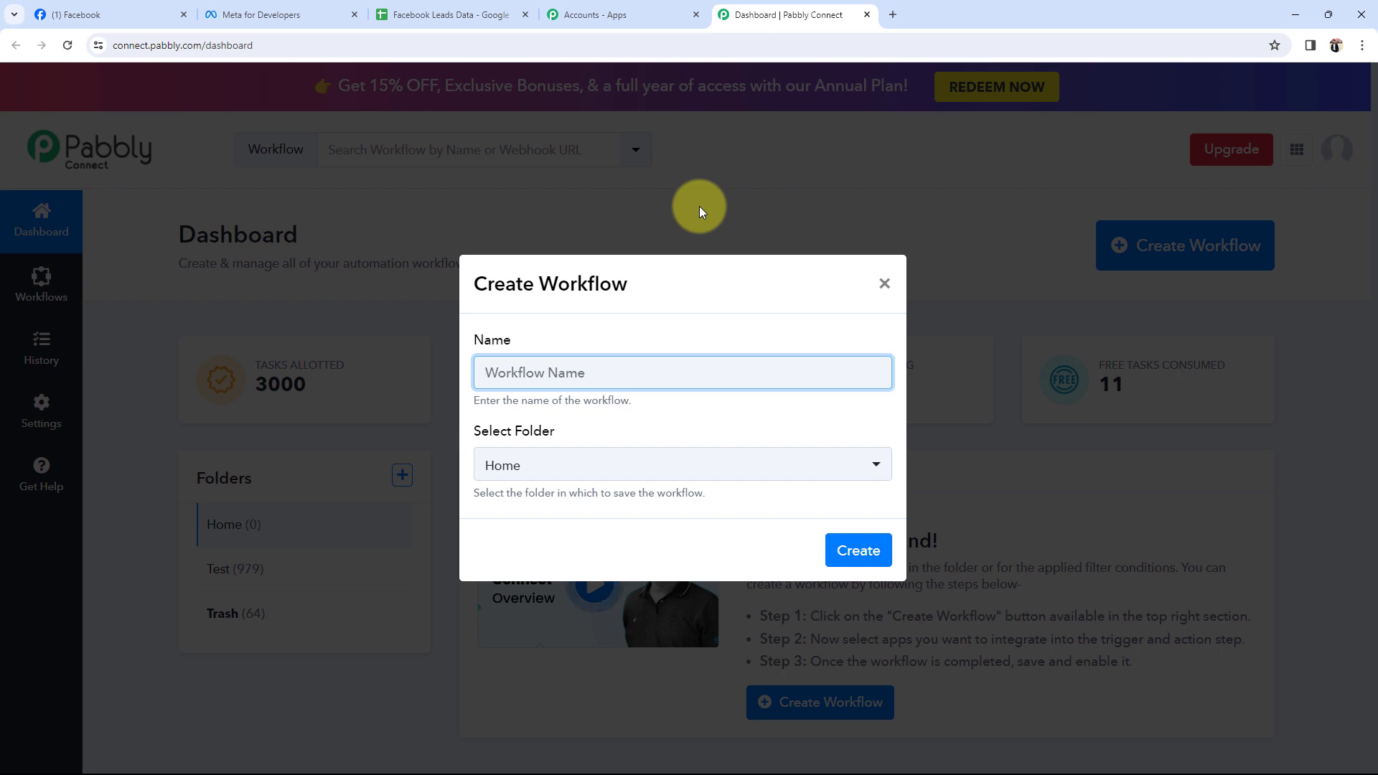
pyautogui.write('Facebook Leads to Google Sheets for Marble and Granite Business')
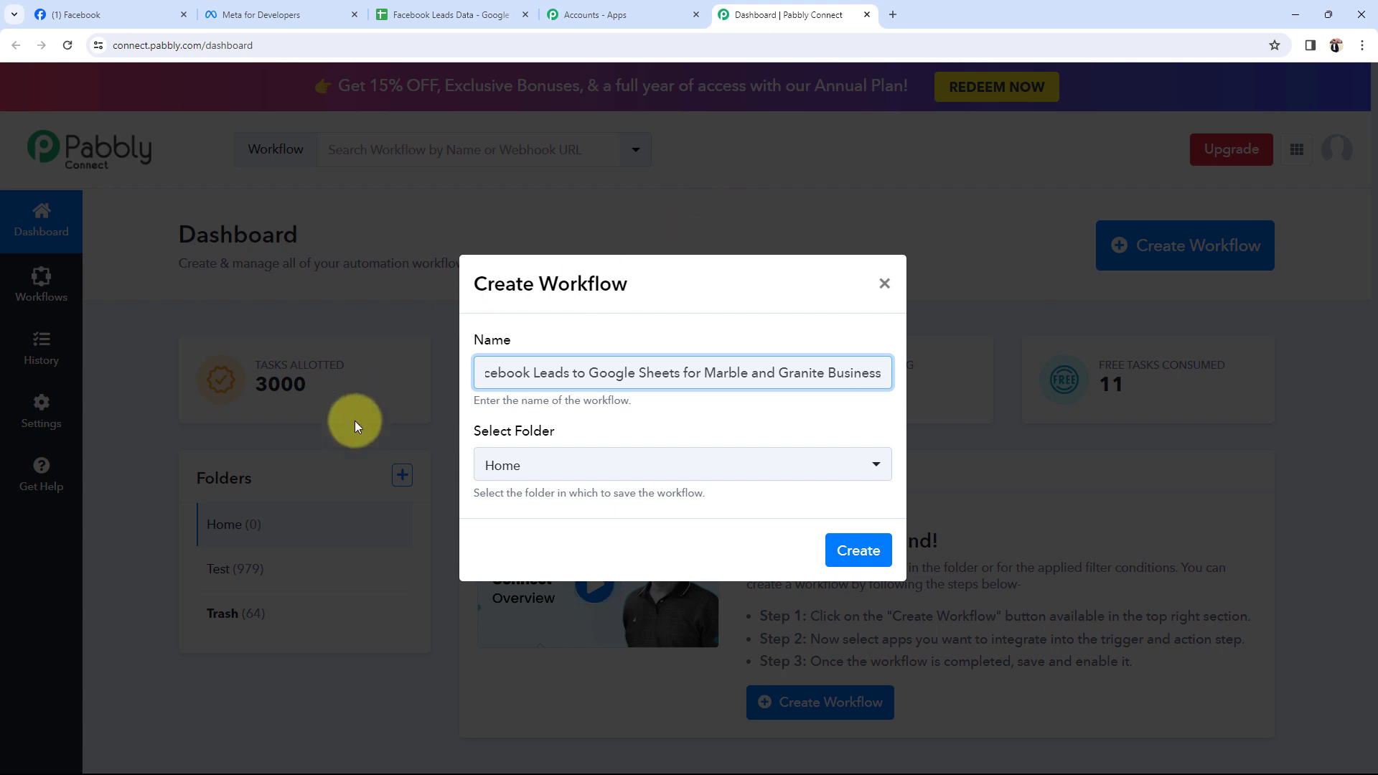
pyautogui.click(495, 467)
pyautogui.click(496, 555)
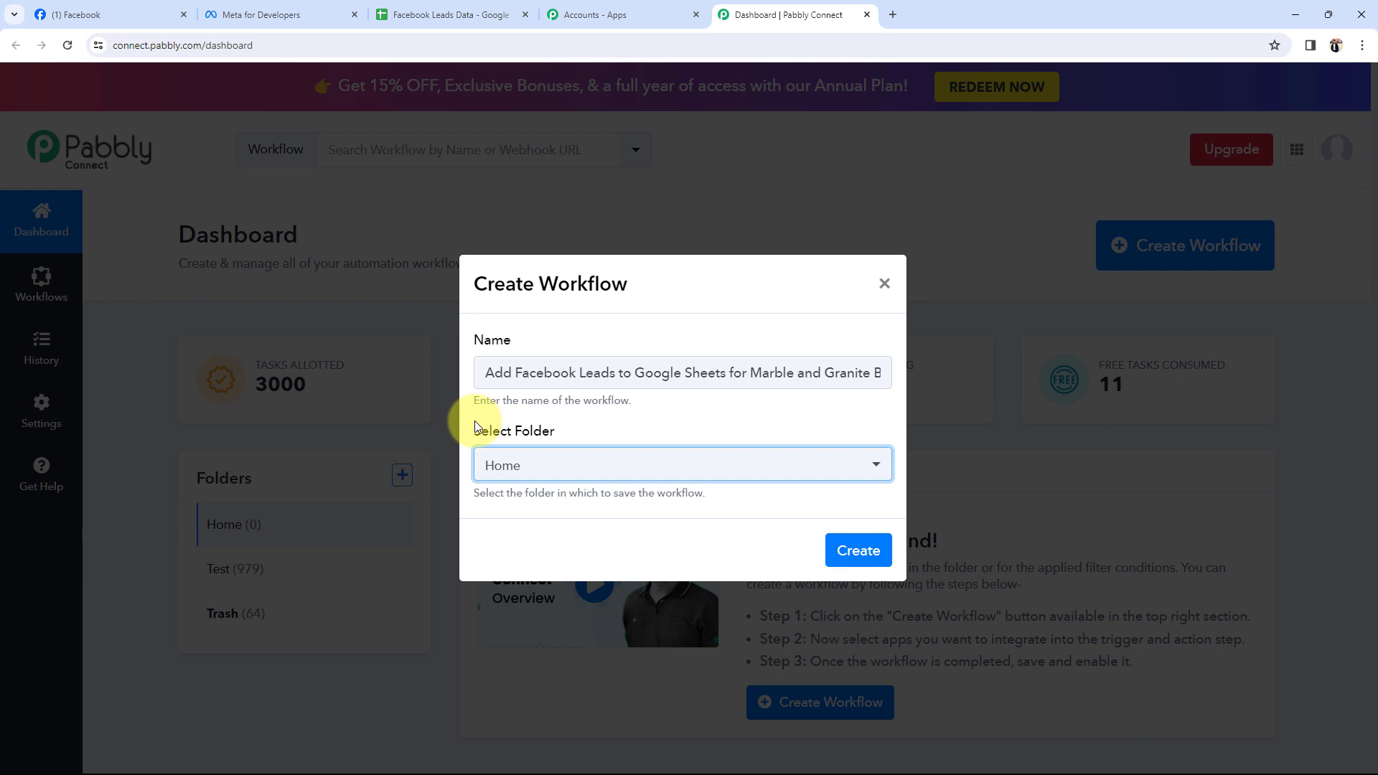
pyautogui.click(859, 552)
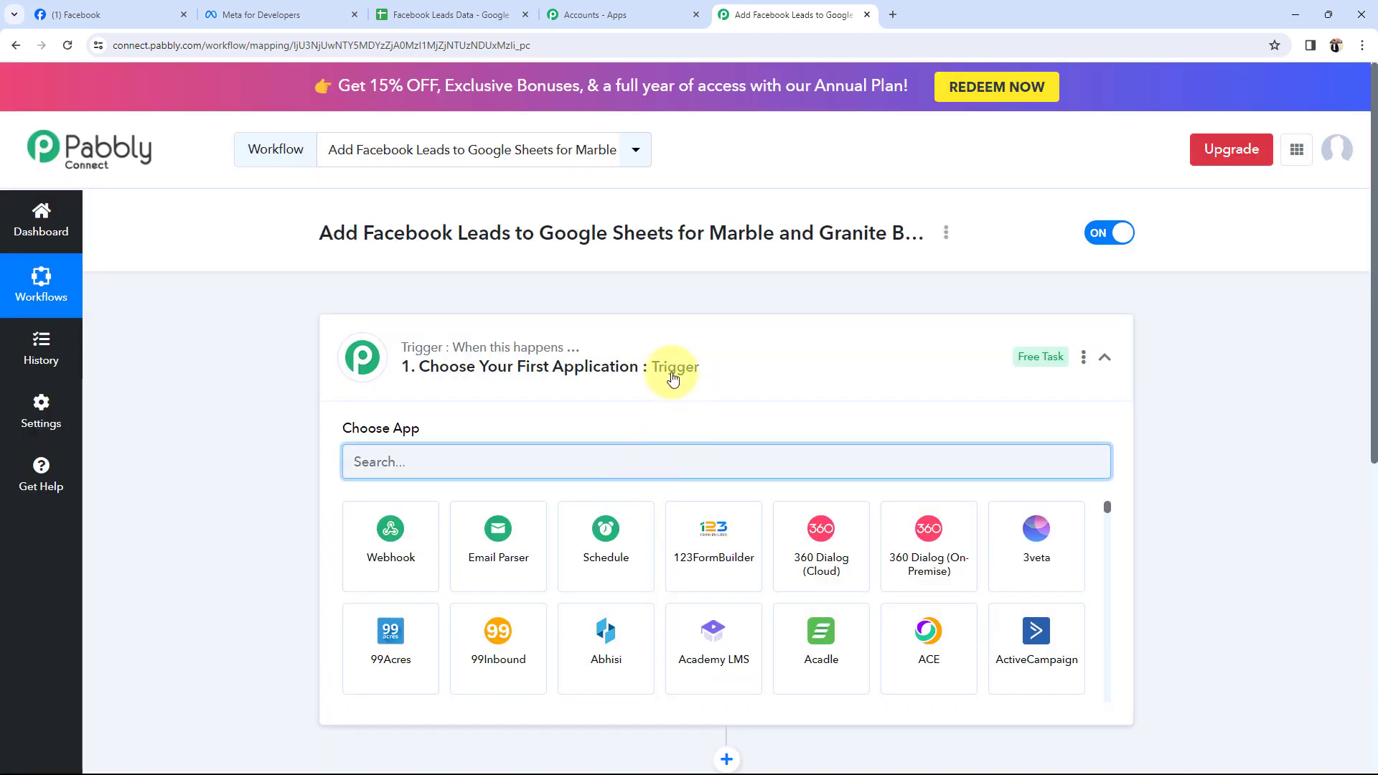
# - Collapse the trigger section and review the Full Name, Email and Contact Number columns in the Facebook Leads Data spreadsheet
pyautogui.click(673, 379)
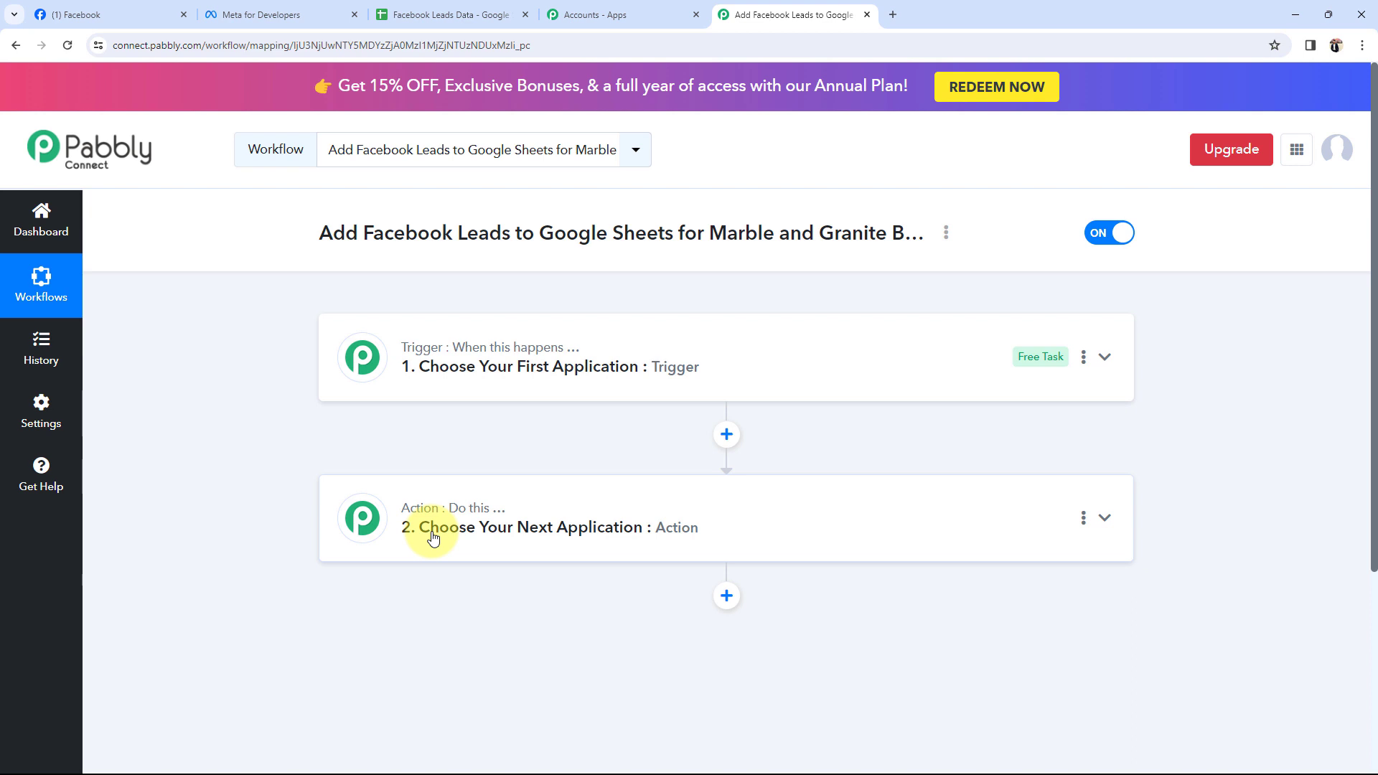
pyautogui.click(455, 13)
pyautogui.click(170, 268)
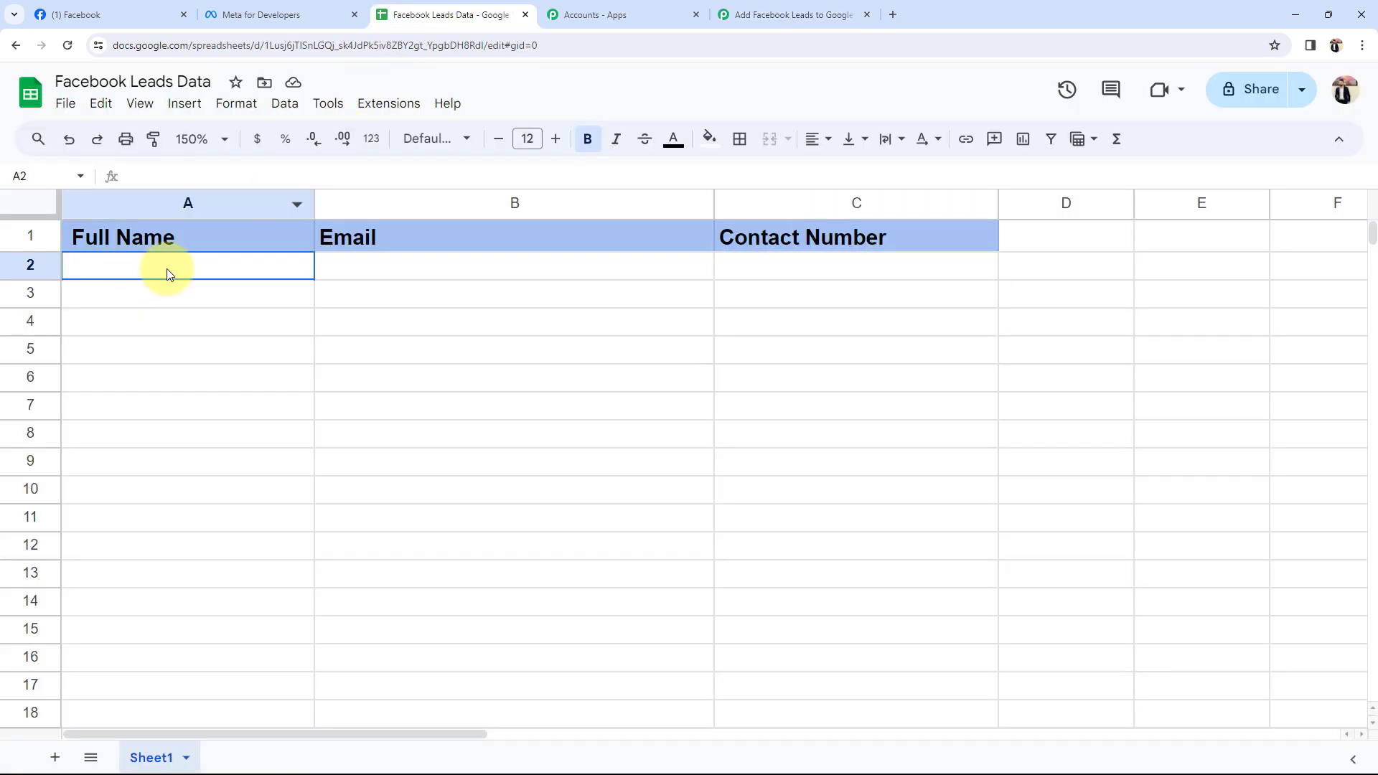
pyautogui.click(675, 291)
pyautogui.click(833, 278)
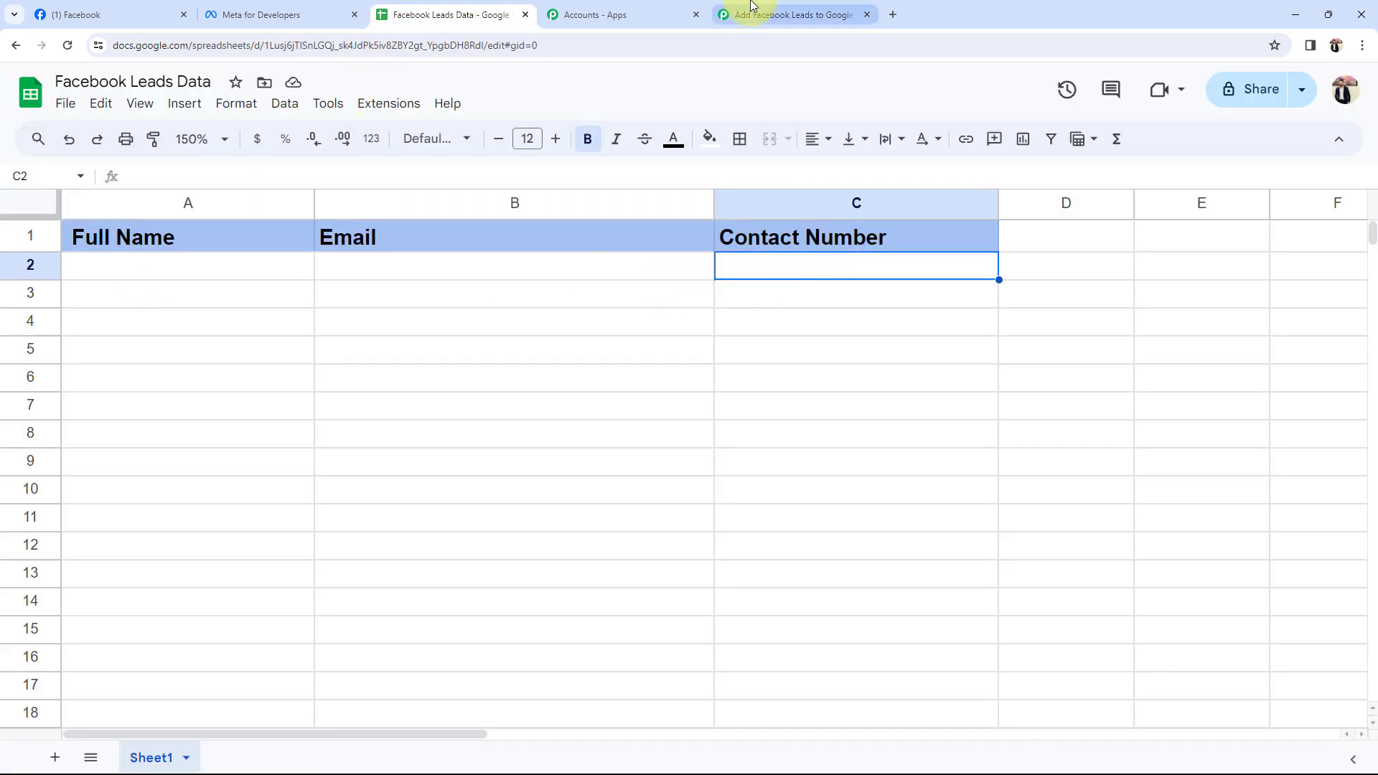
pyautogui.click(789, 14)
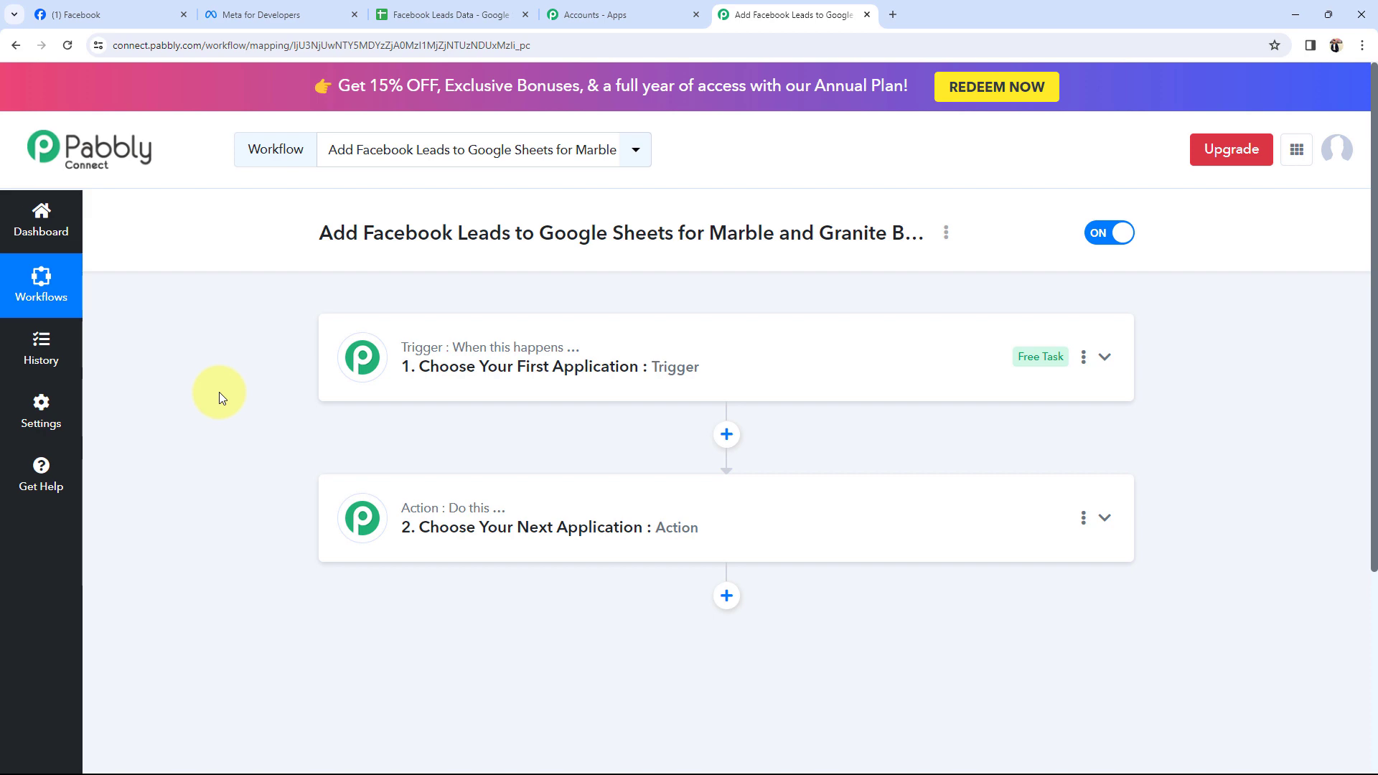
# - Look over The Stone Source's Facebook page and the empty rows of the Facebook Leads Data spreadsheet, and return to the workflow
pyautogui.click(107, 14)
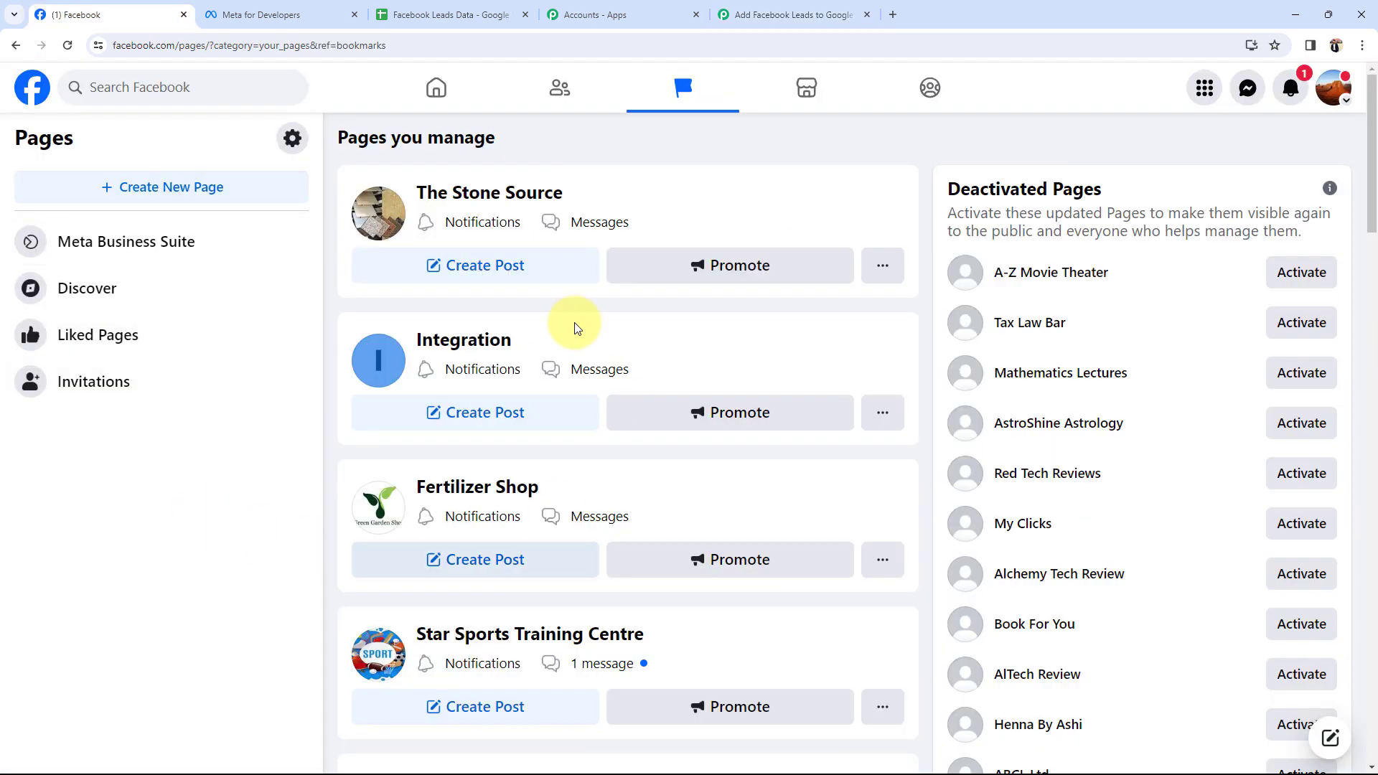
pyautogui.click(446, 194)
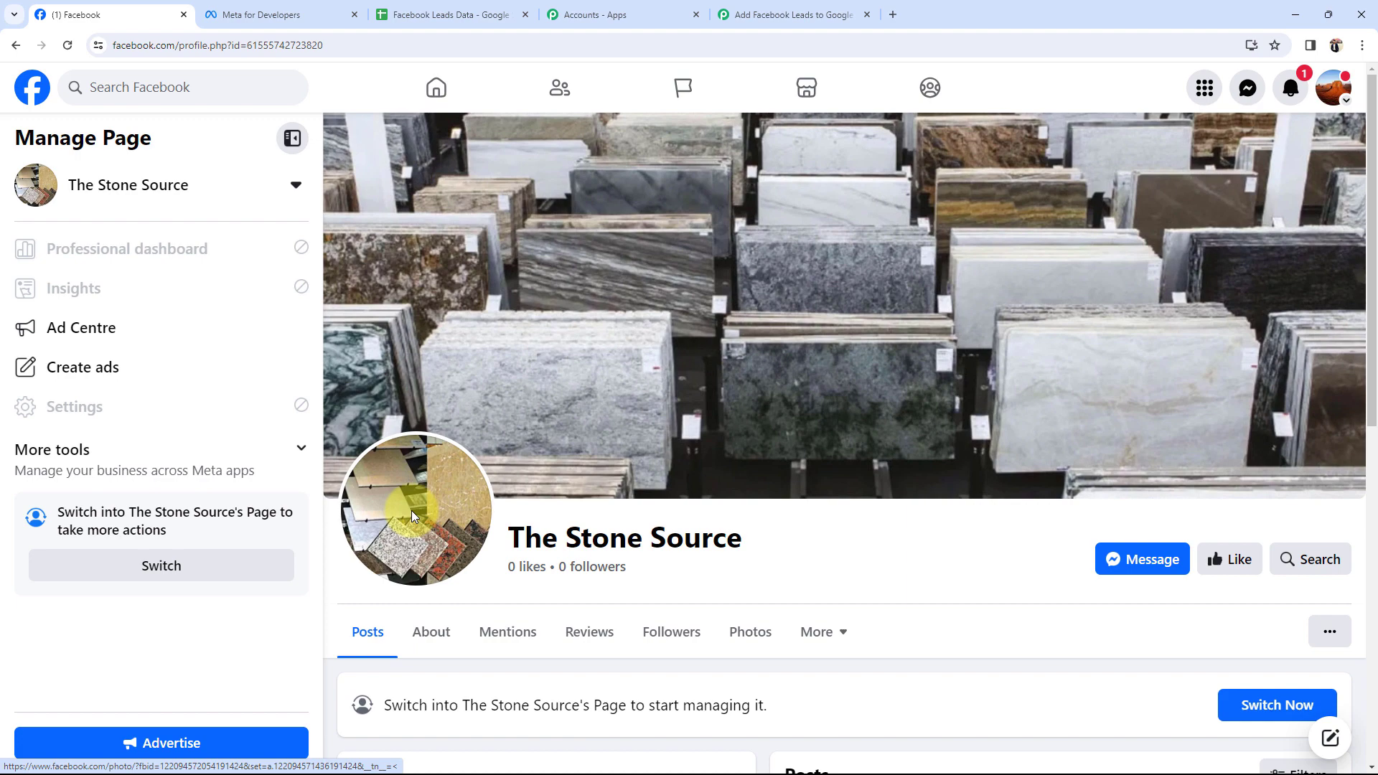
pyautogui.click(445, 14)
pyautogui.click(252, 276)
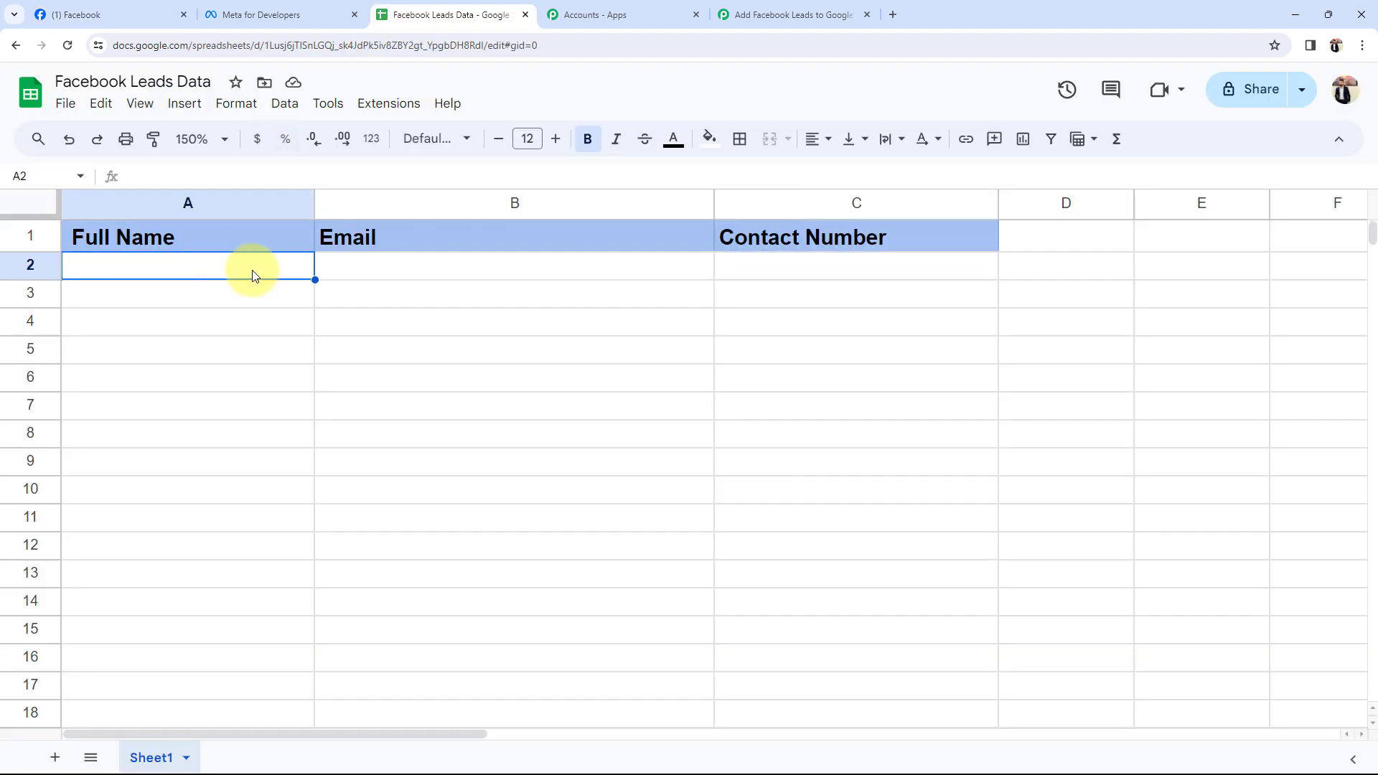
pyautogui.click(427, 275)
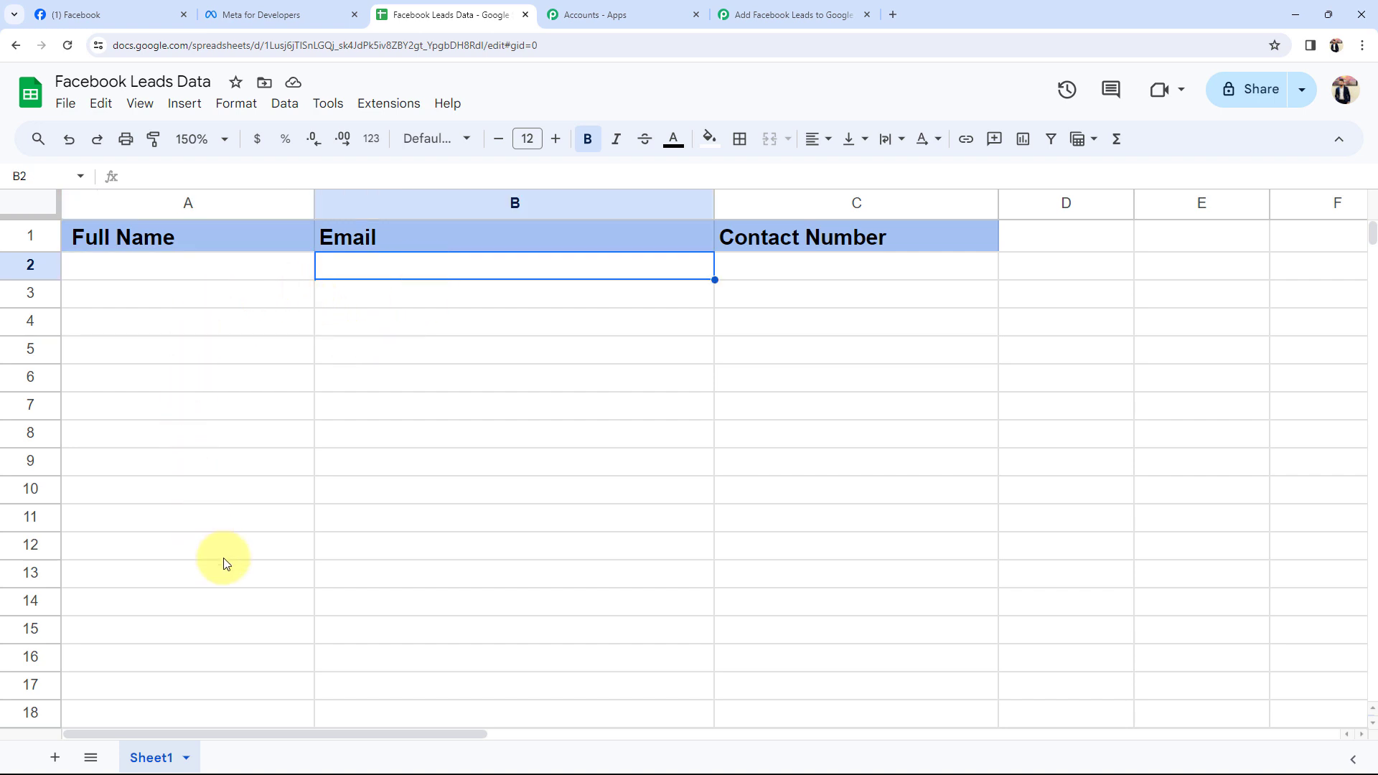
pyautogui.click(607, 515)
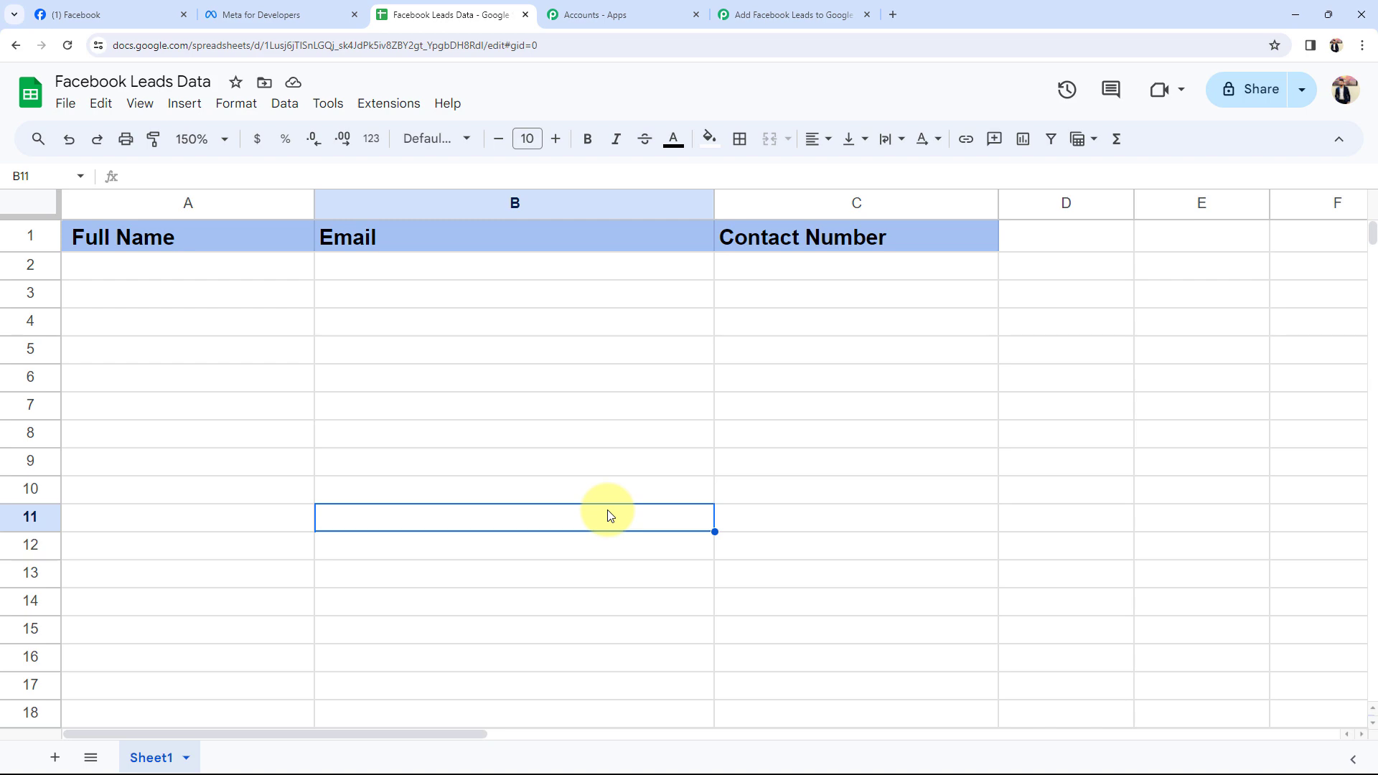
pyautogui.click(101, 14)
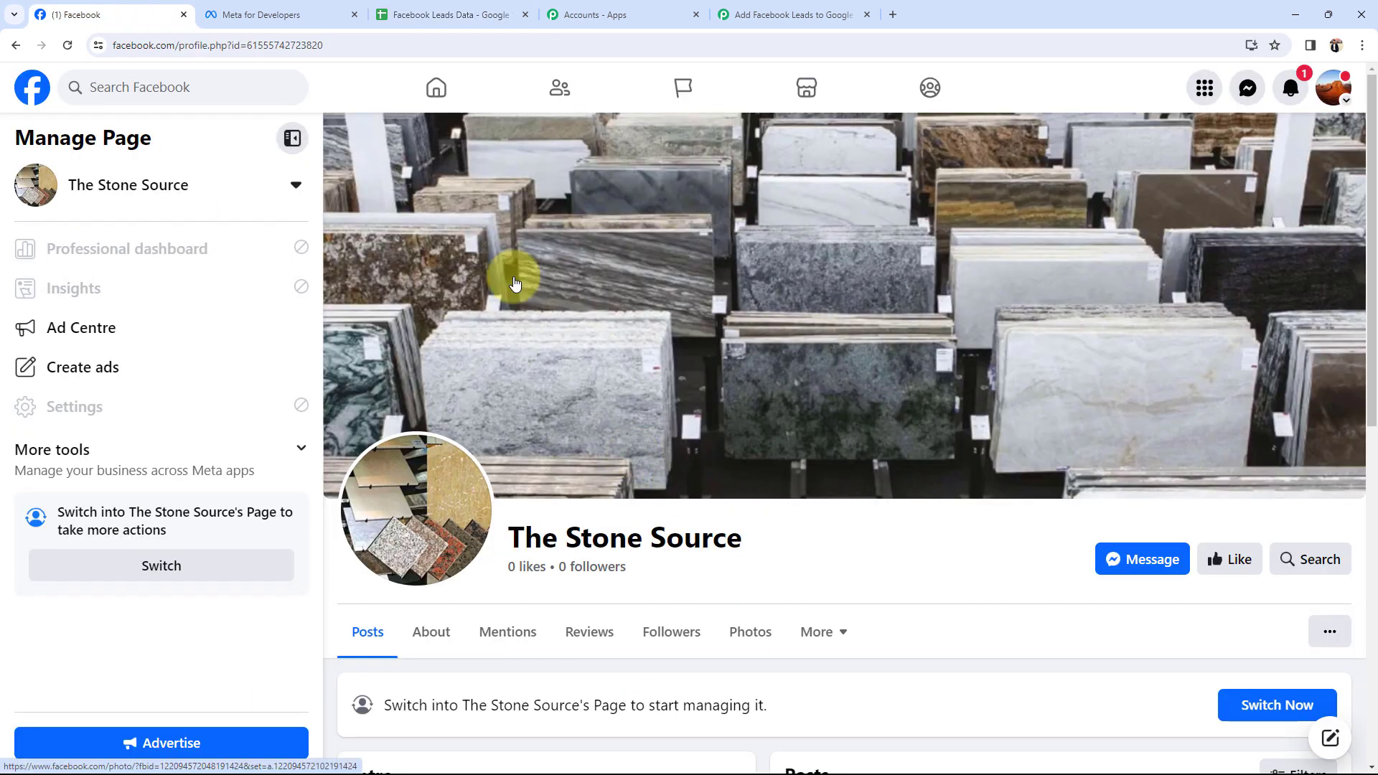
pyautogui.click(446, 14)
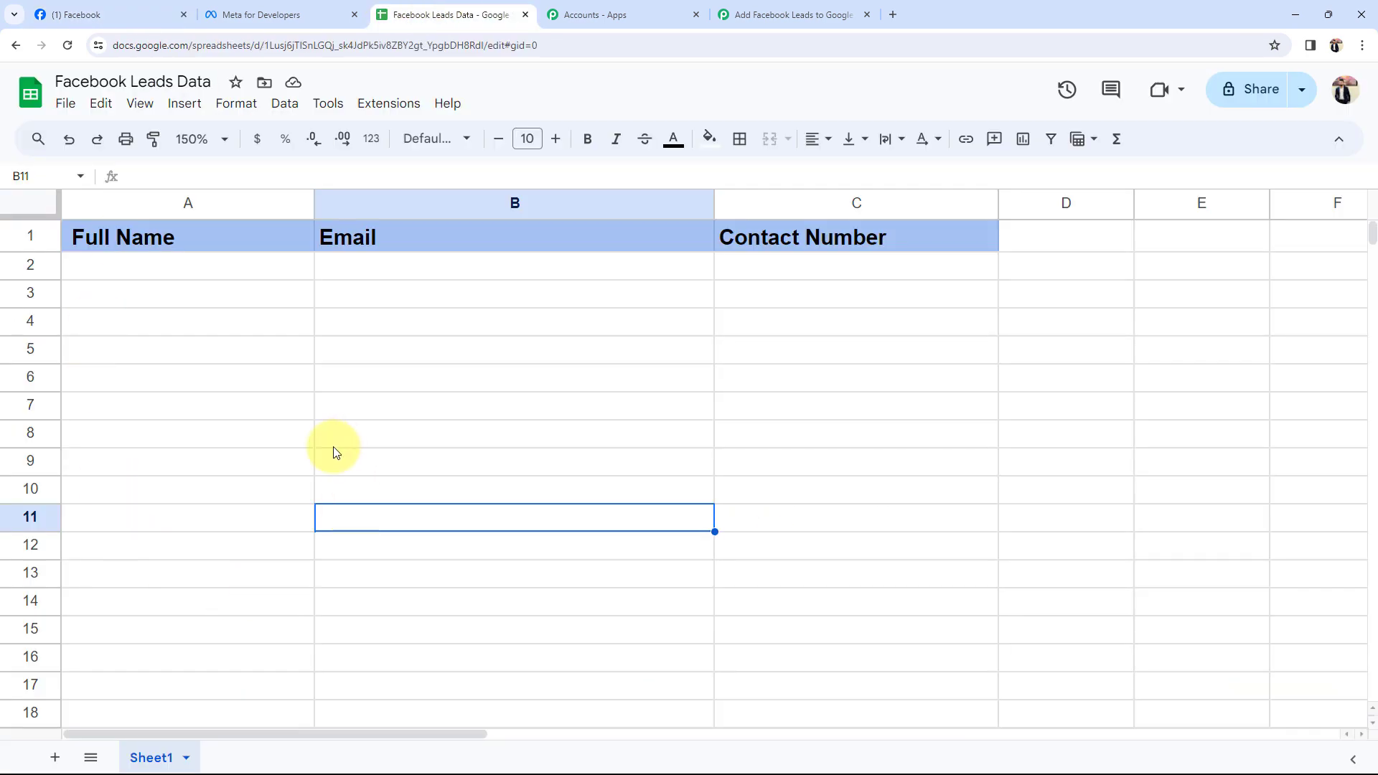
pyautogui.click(804, 15)
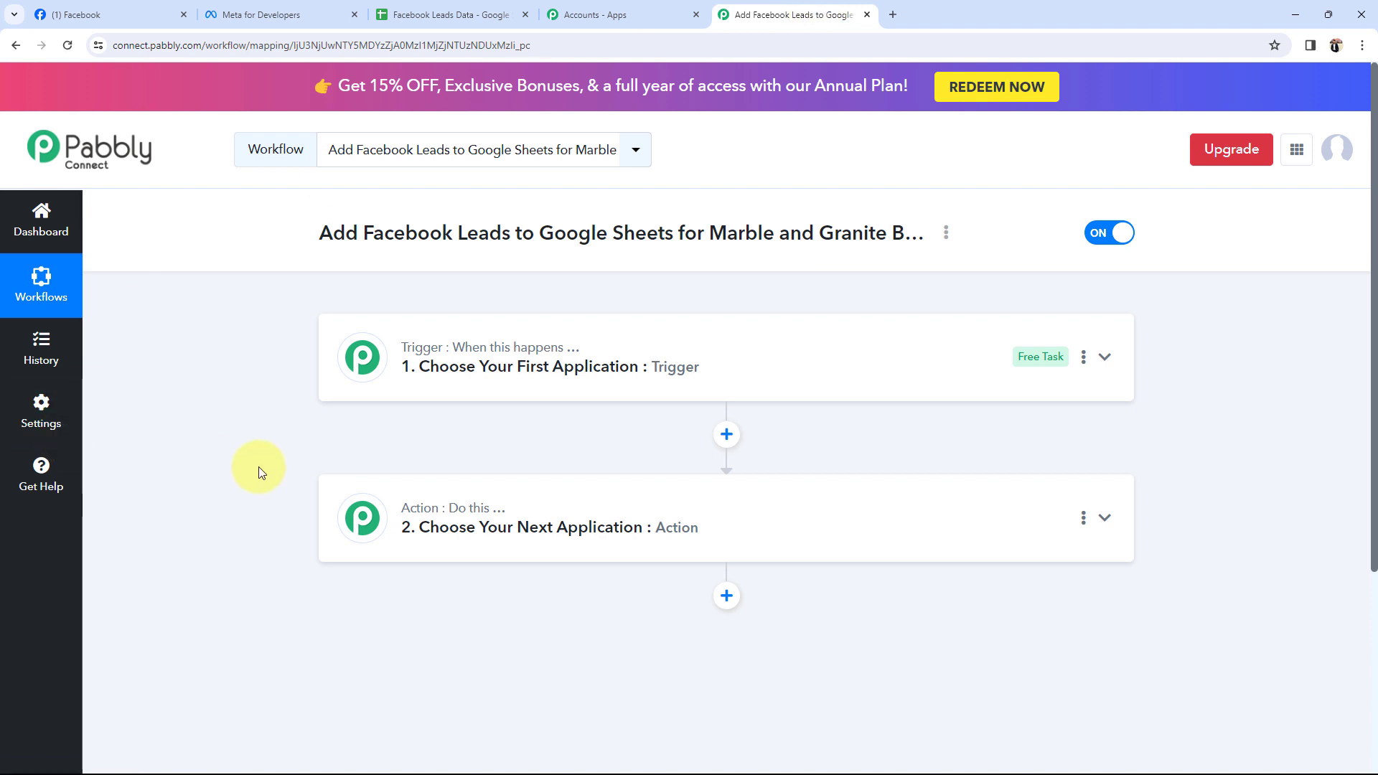
# - Set the workflow's trigger app to Facebook Lead Ads with the trigger event New Lead (Instant)
pyautogui.click(425, 386)
pyautogui.click(370, 455)
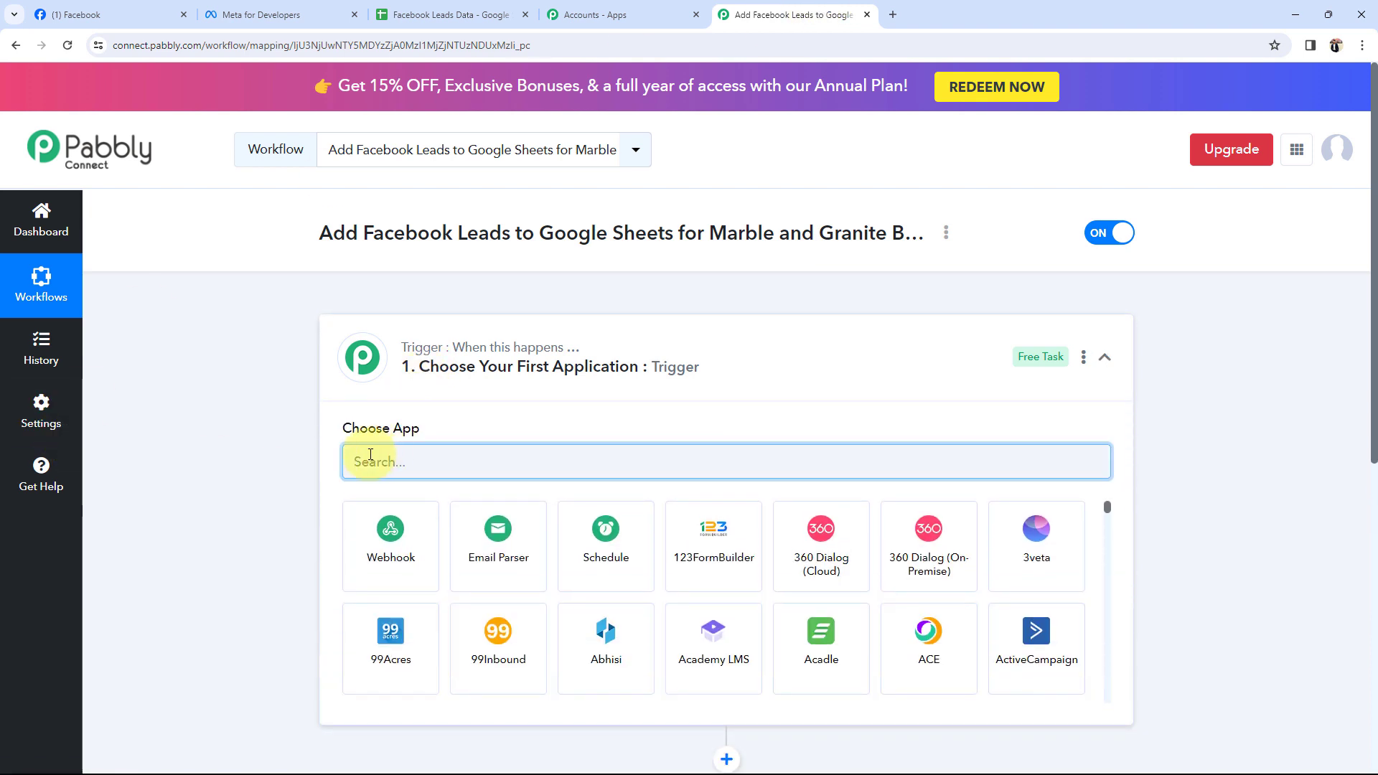
pyautogui.write('faceb')
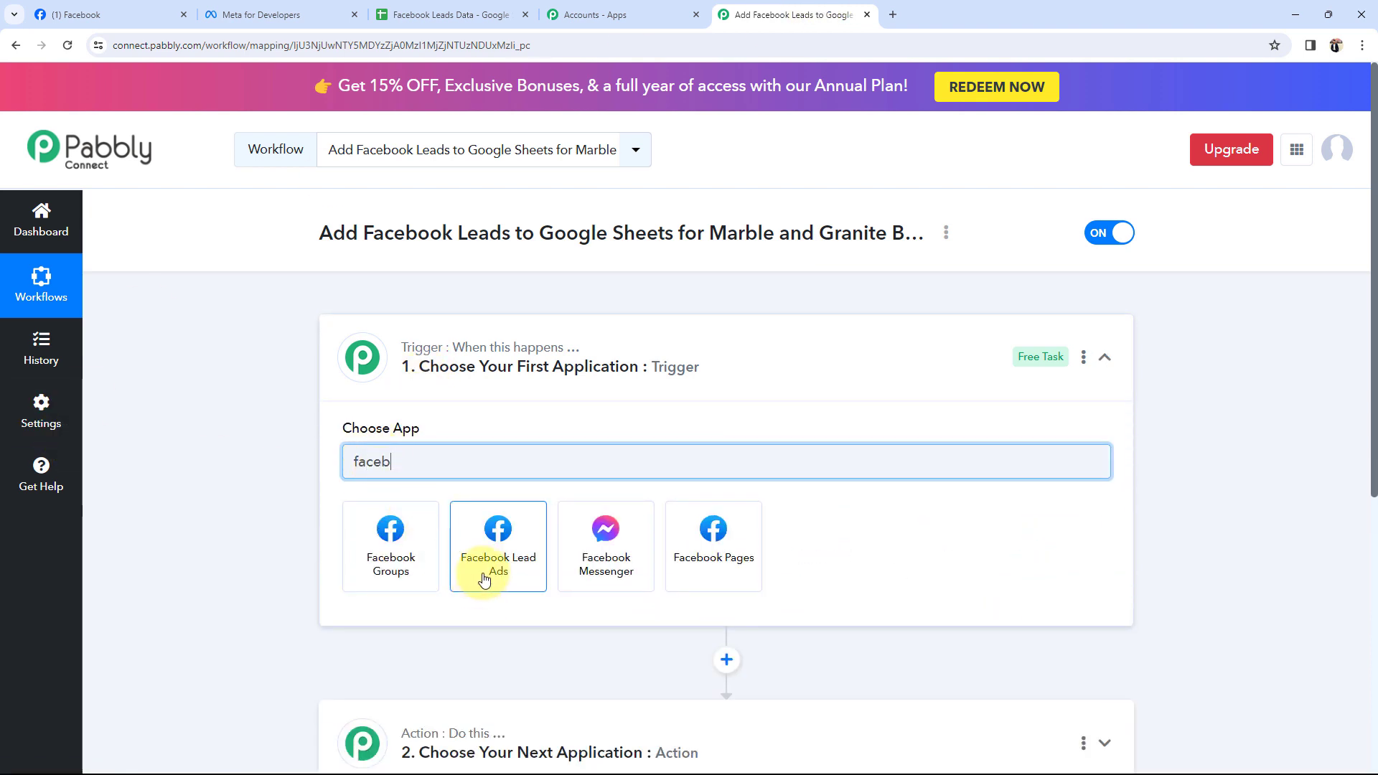
pyautogui.click(484, 578)
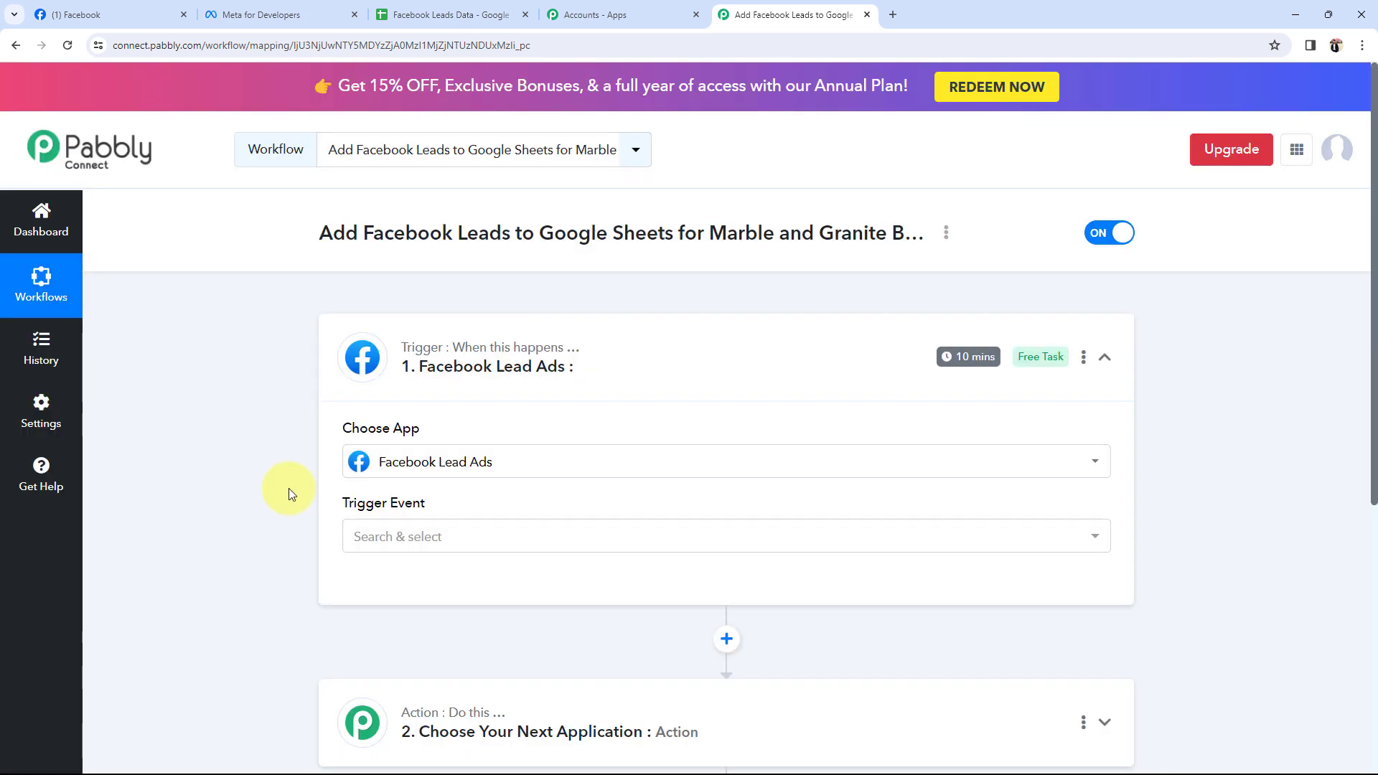
pyautogui.click(378, 532)
pyautogui.click(369, 630)
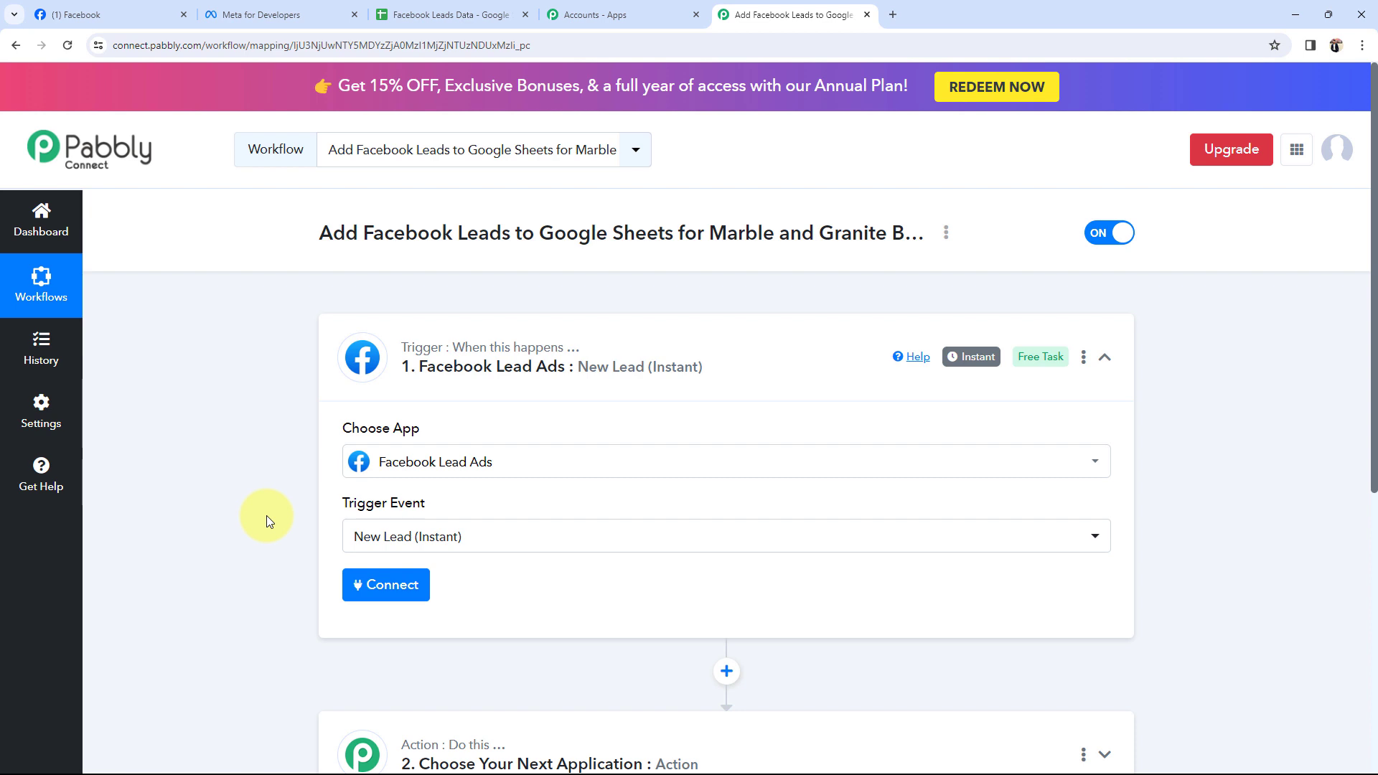
# - Set the workflow's action app to Google Sheets with the action event Add New Row, and collapse the action section
pyautogui.scroll(-5, 287, 521)
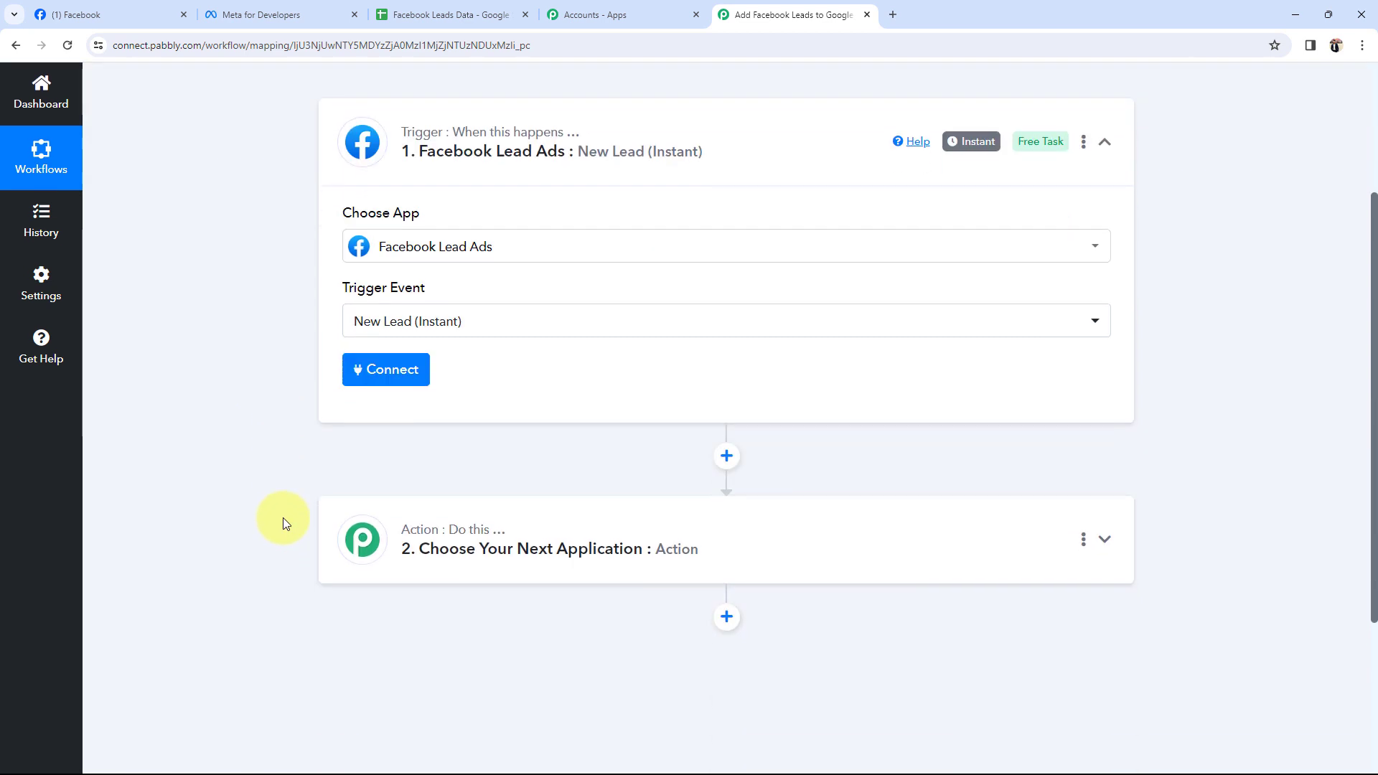
pyautogui.click(431, 420)
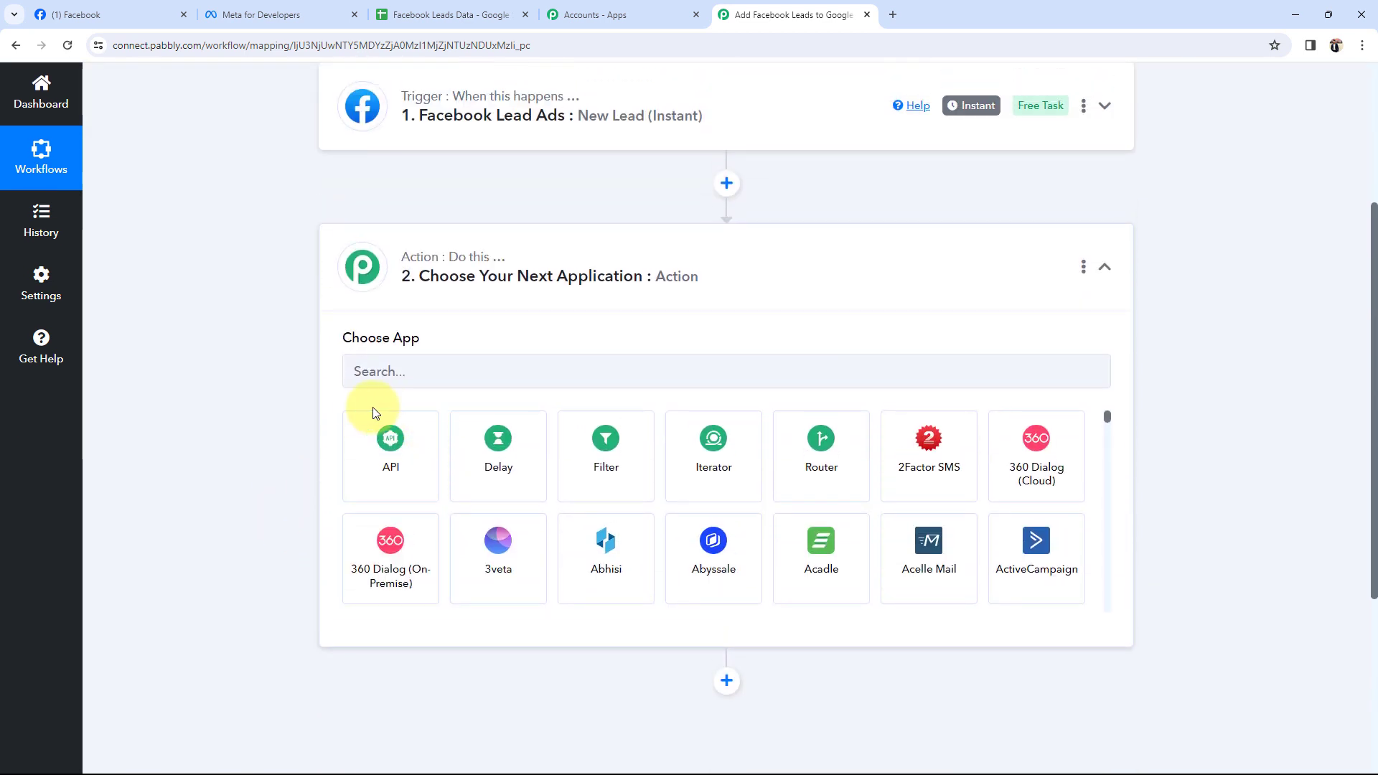
pyautogui.click(367, 372)
pyautogui.write('goog')
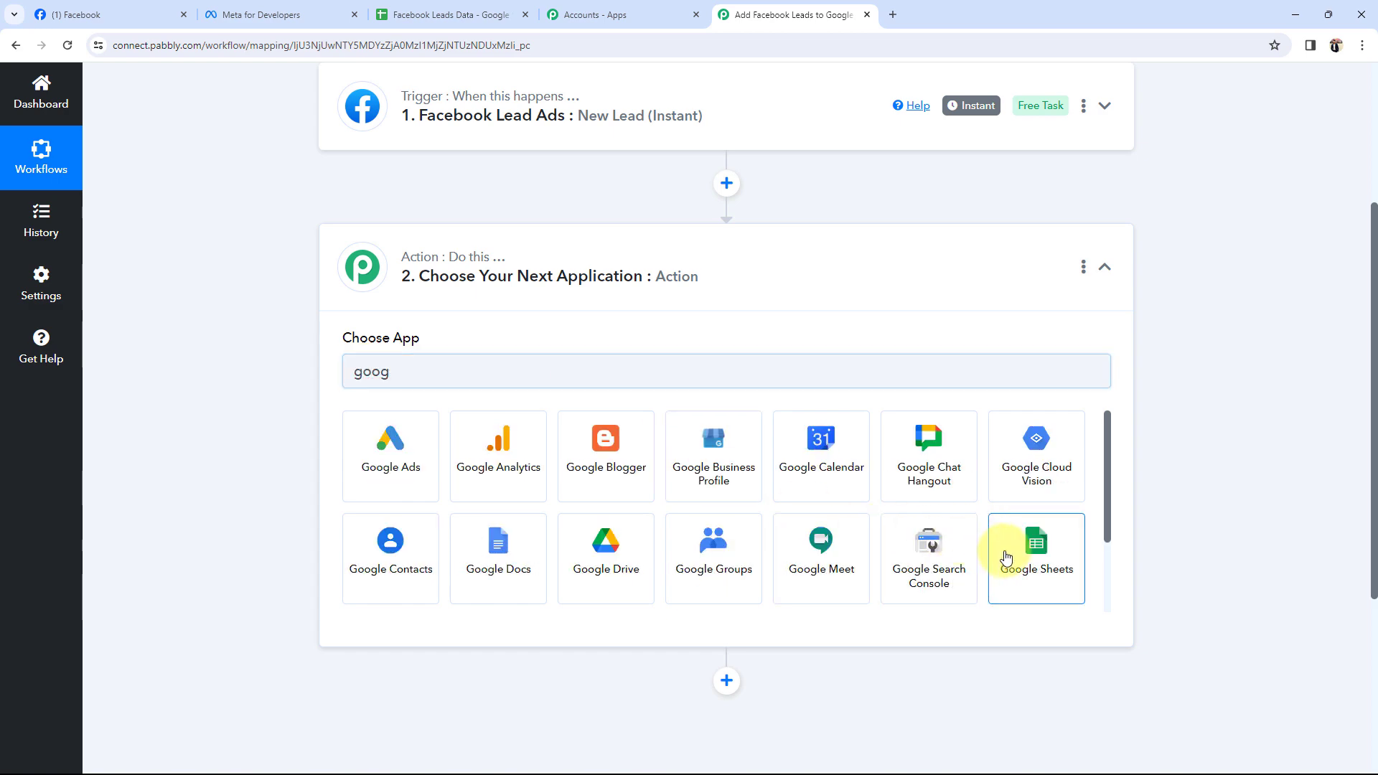
pyautogui.click(1008, 557)
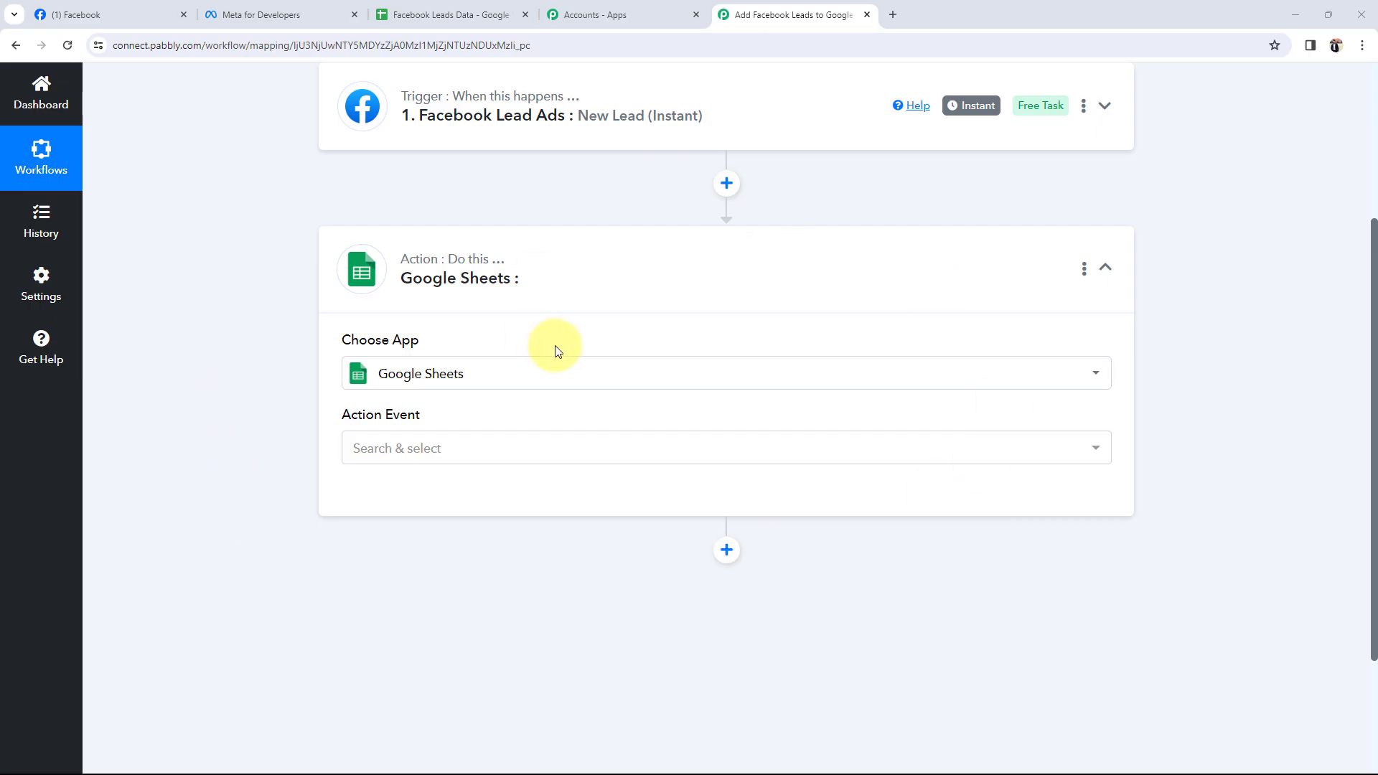
pyautogui.click(444, 450)
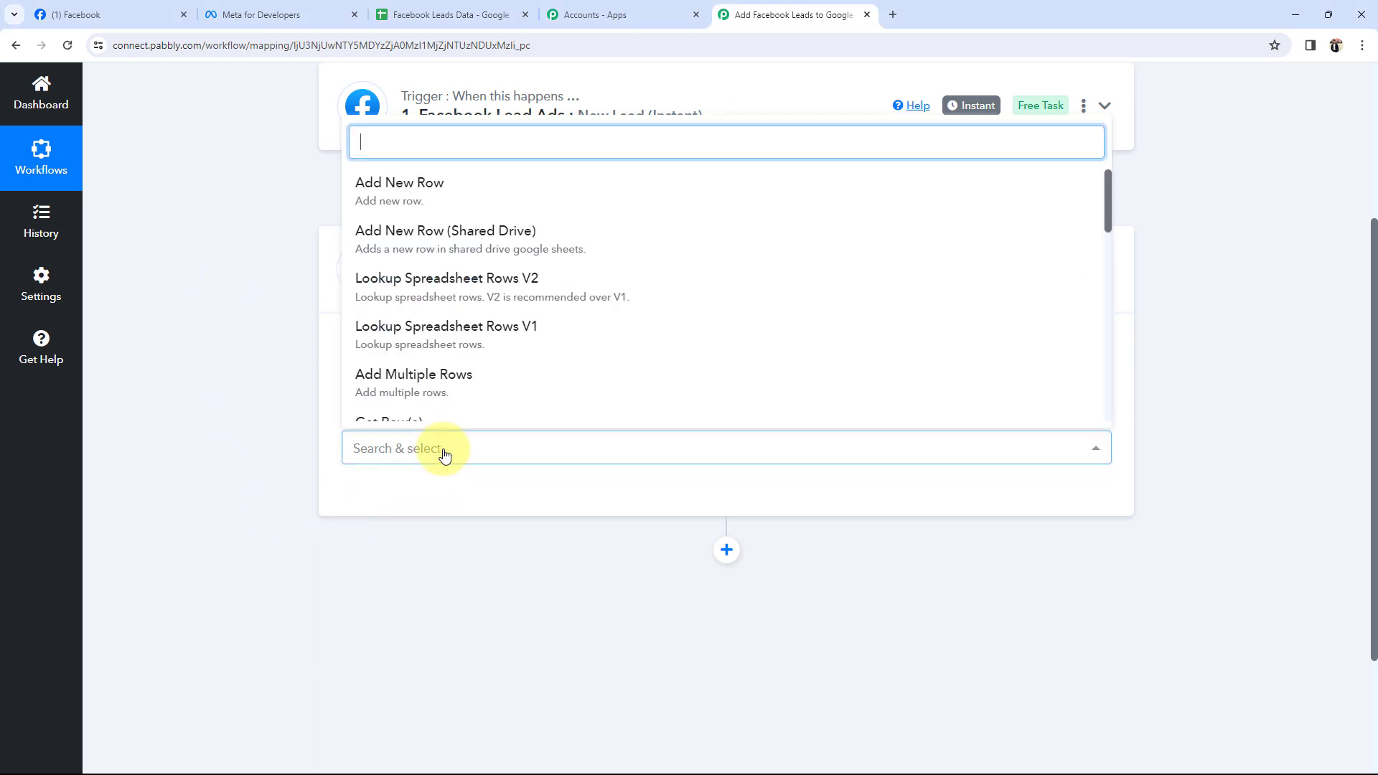
pyautogui.click(392, 193)
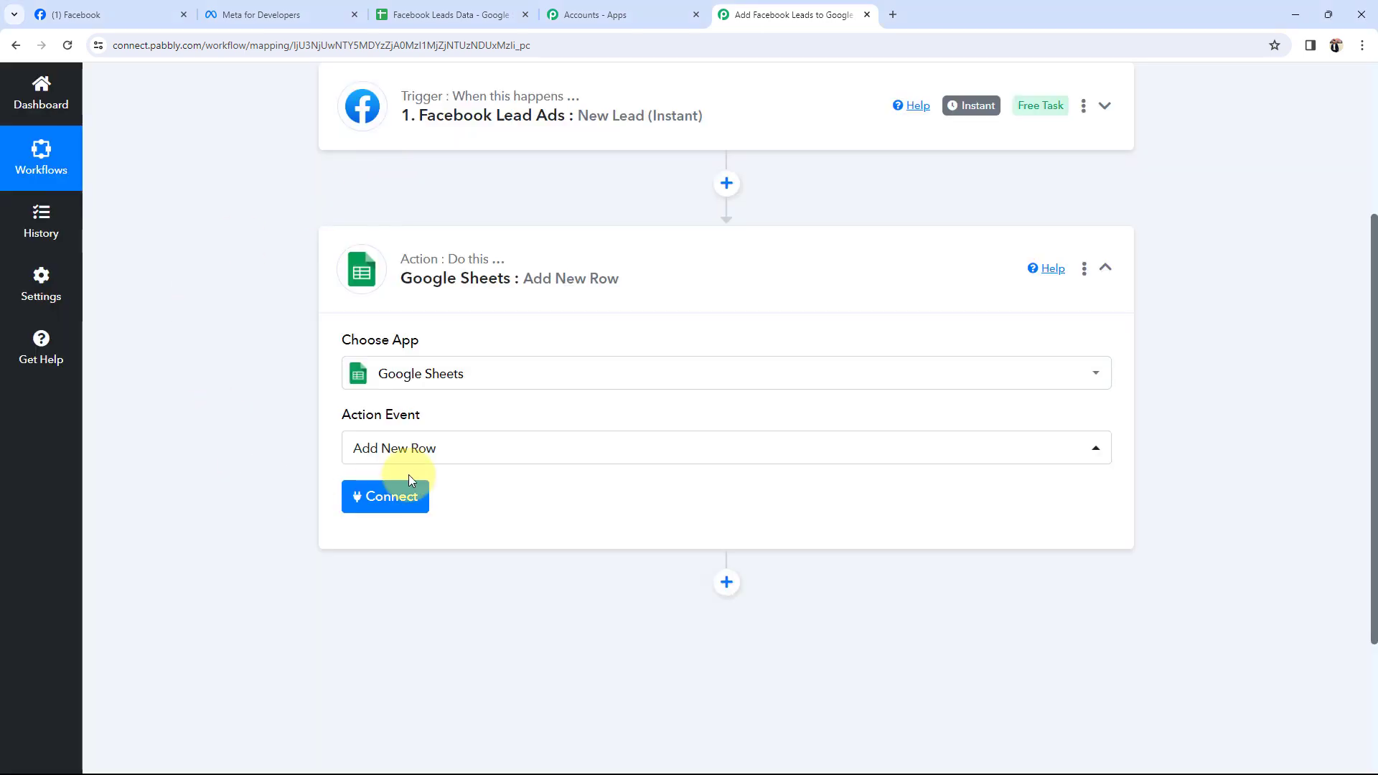
pyautogui.click(470, 277)
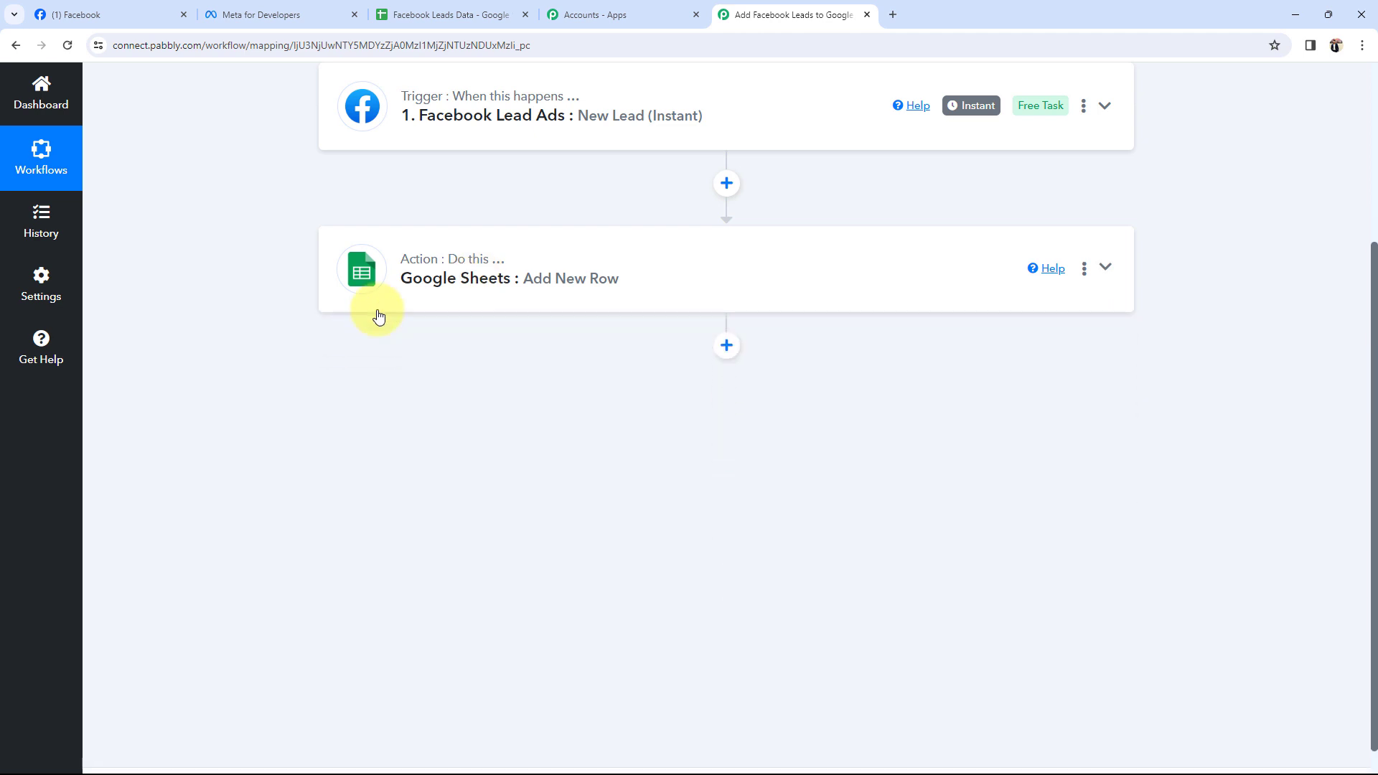
# - Expand the Facebook Lead Ads trigger, view The Stone Source's Facebook page, and return to the workflow
pyautogui.scroll(4, 384, 322)
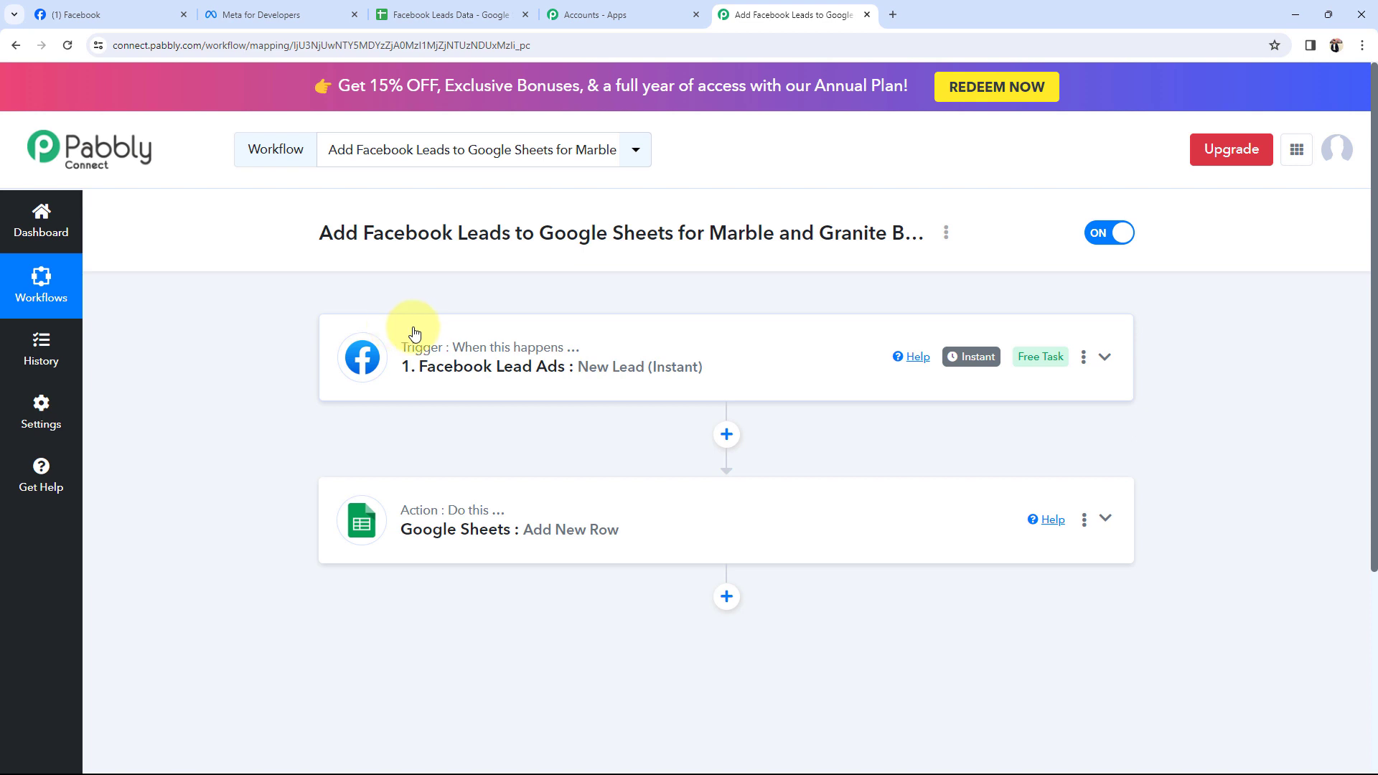
pyautogui.click(508, 381)
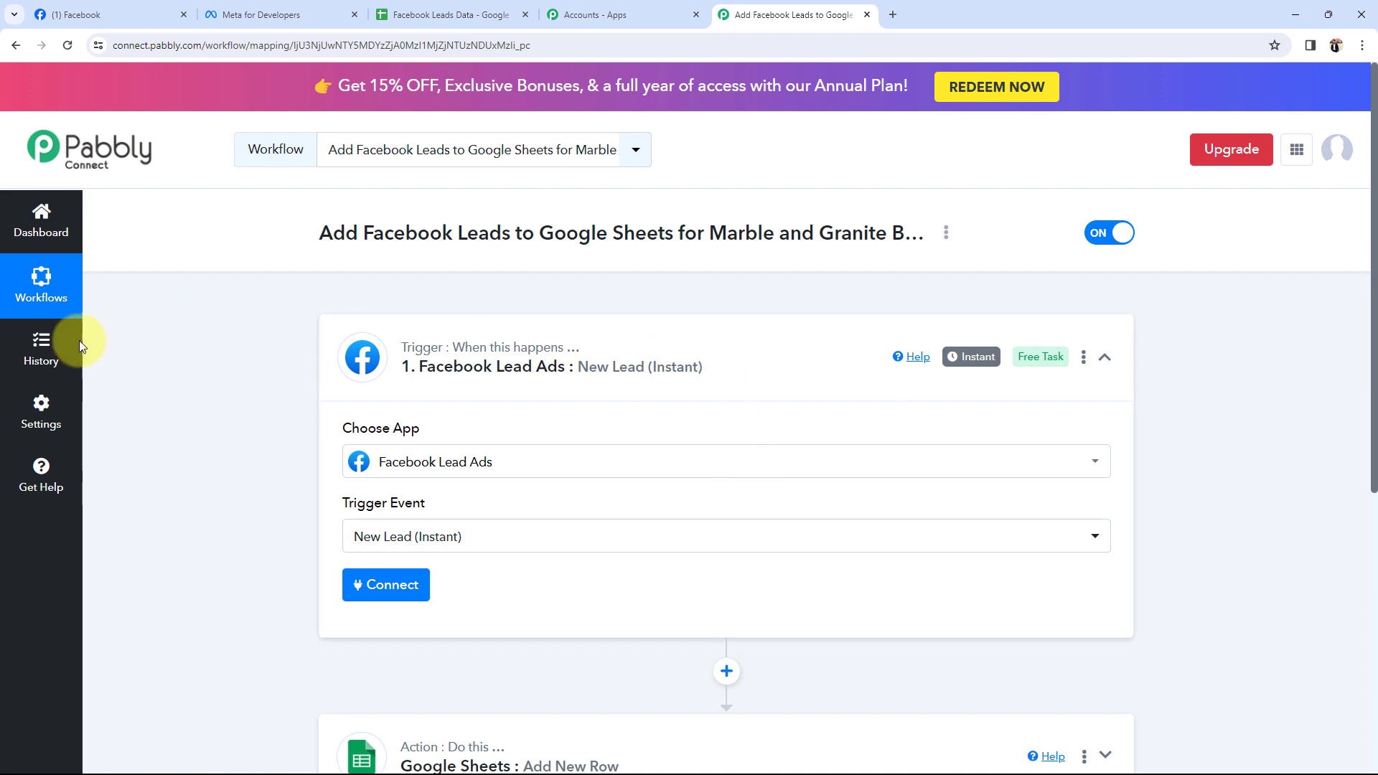
pyautogui.click(120, 8)
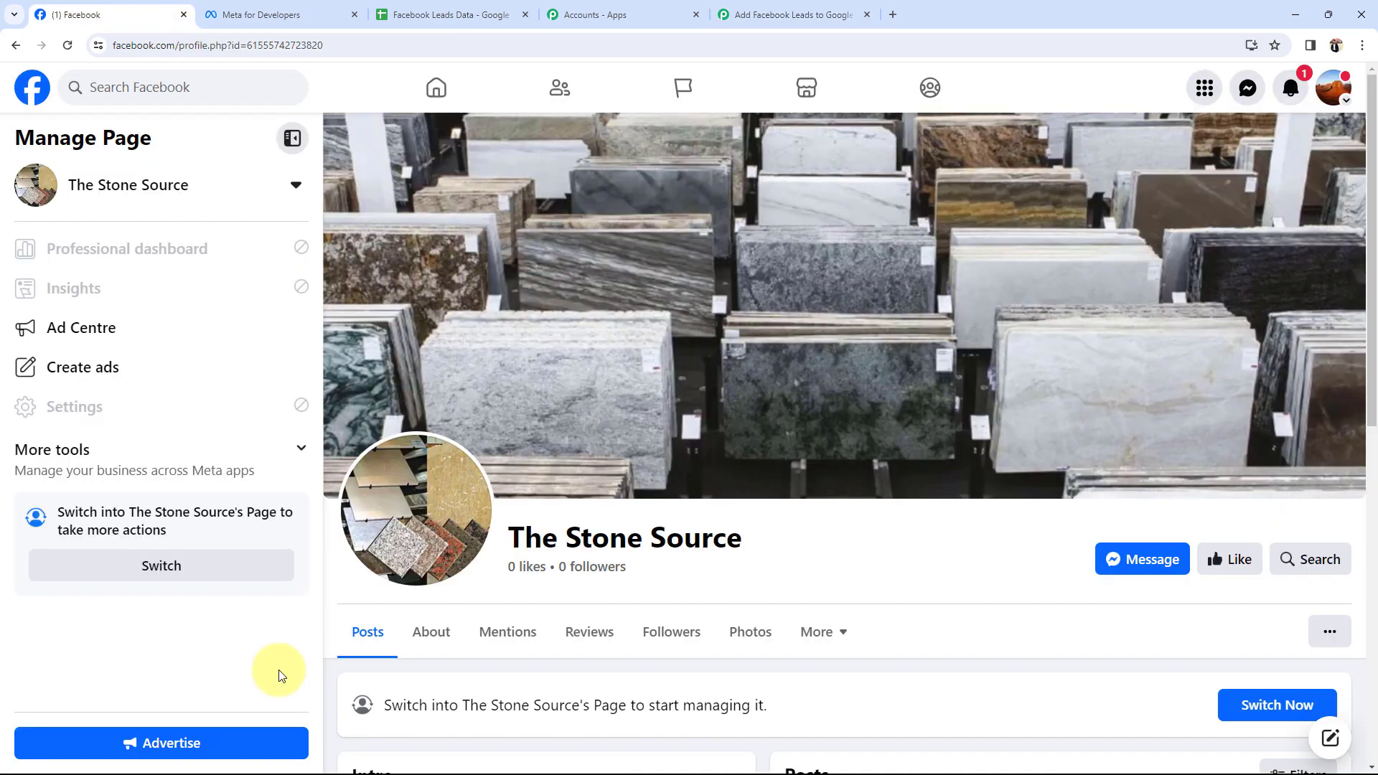
pyautogui.click(794, 15)
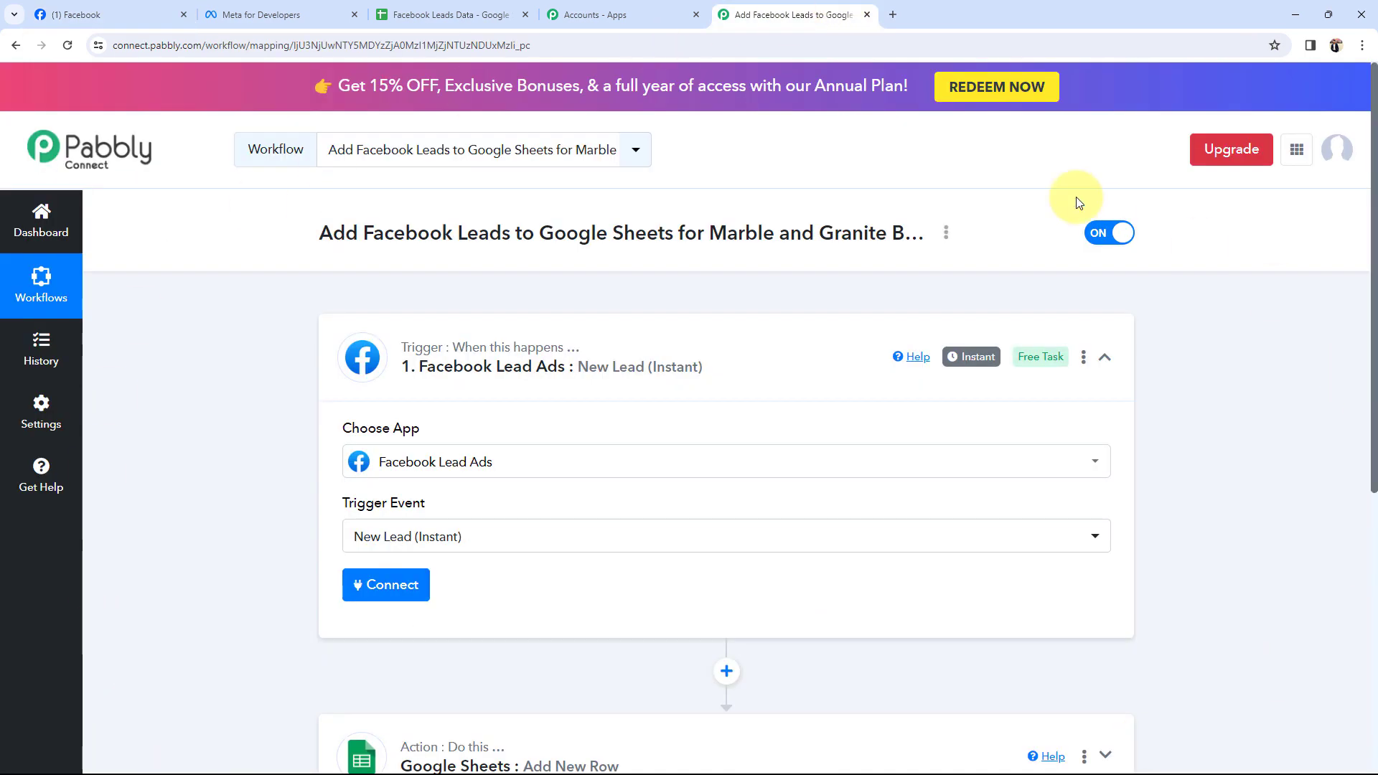
# - Add and authorize a new Facebook Lead Ads connection for the trigger
pyautogui.click(378, 605)
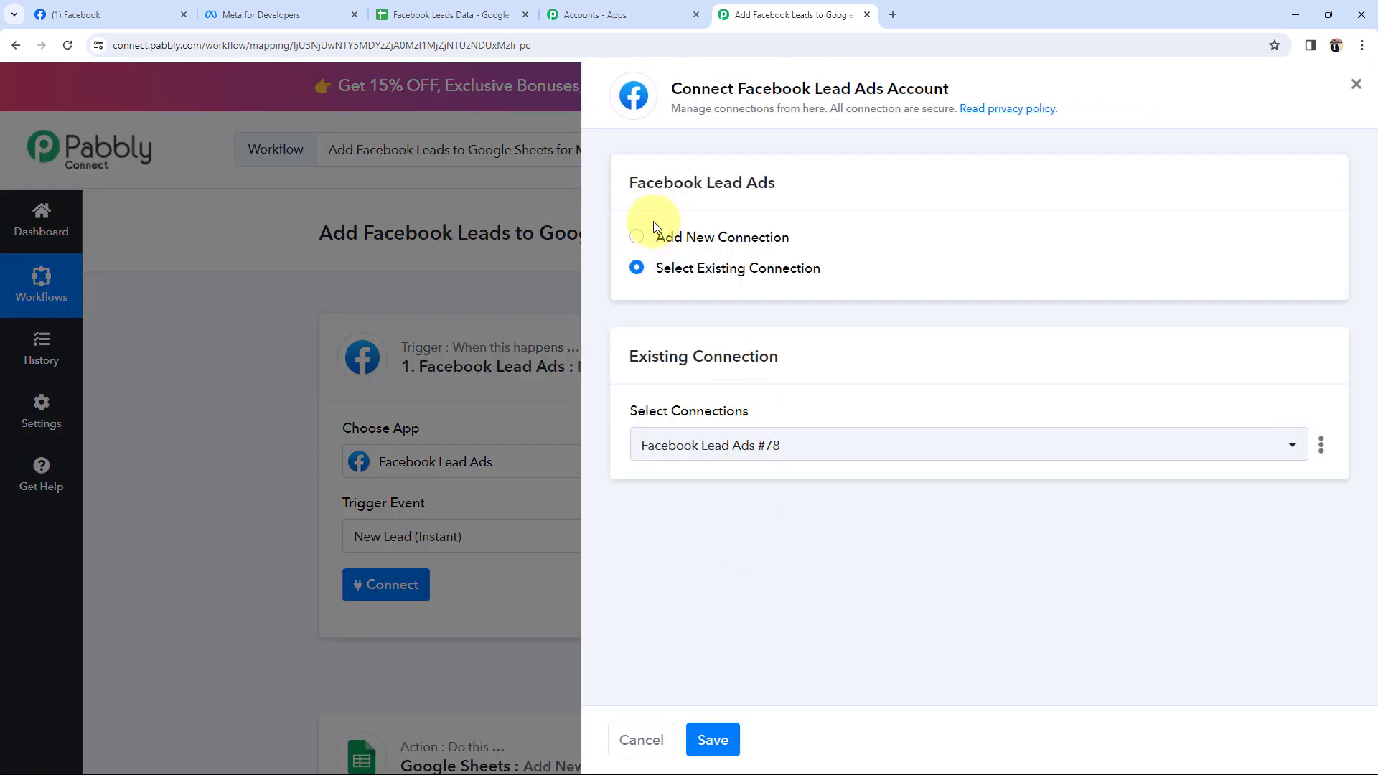
pyautogui.click(638, 237)
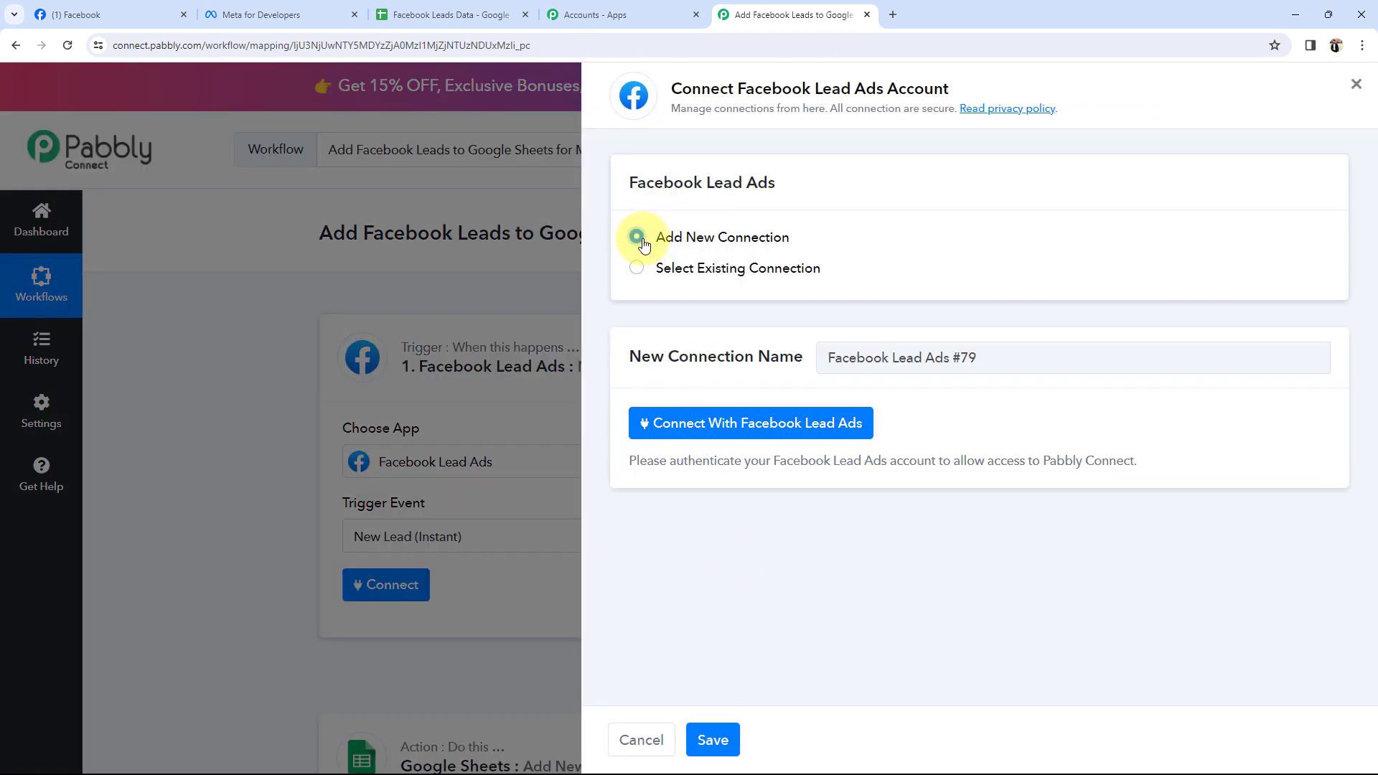
pyautogui.click(83, 14)
pyautogui.click(793, 15)
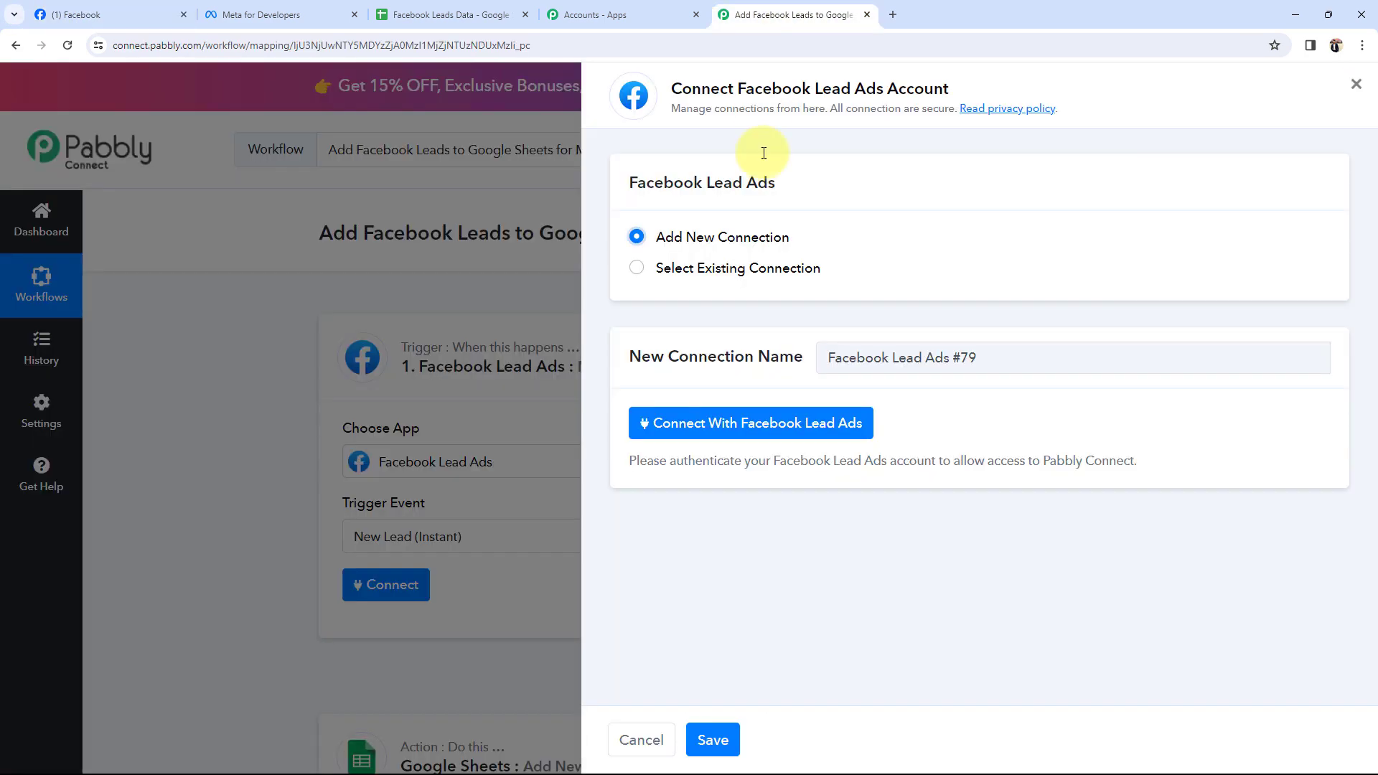
pyautogui.click(750, 422)
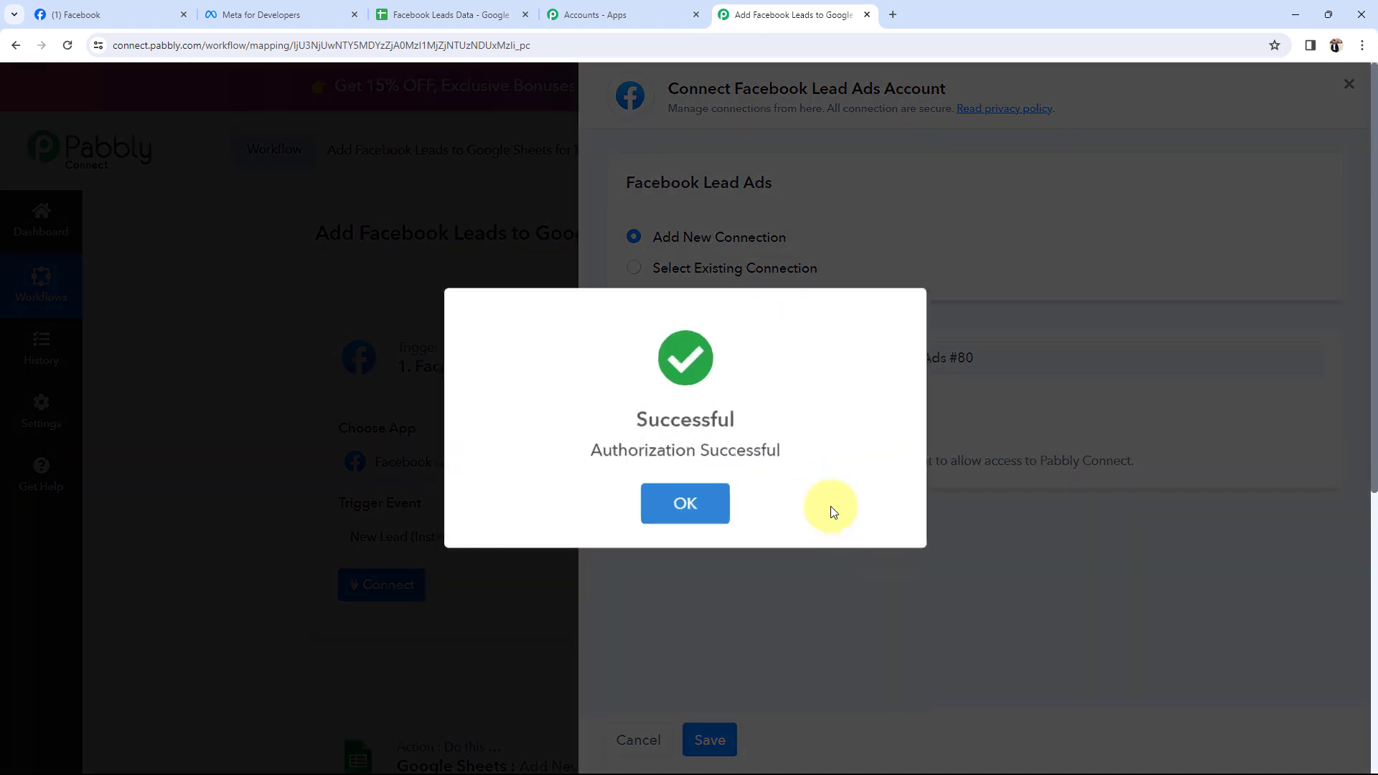
pyautogui.click(685, 504)
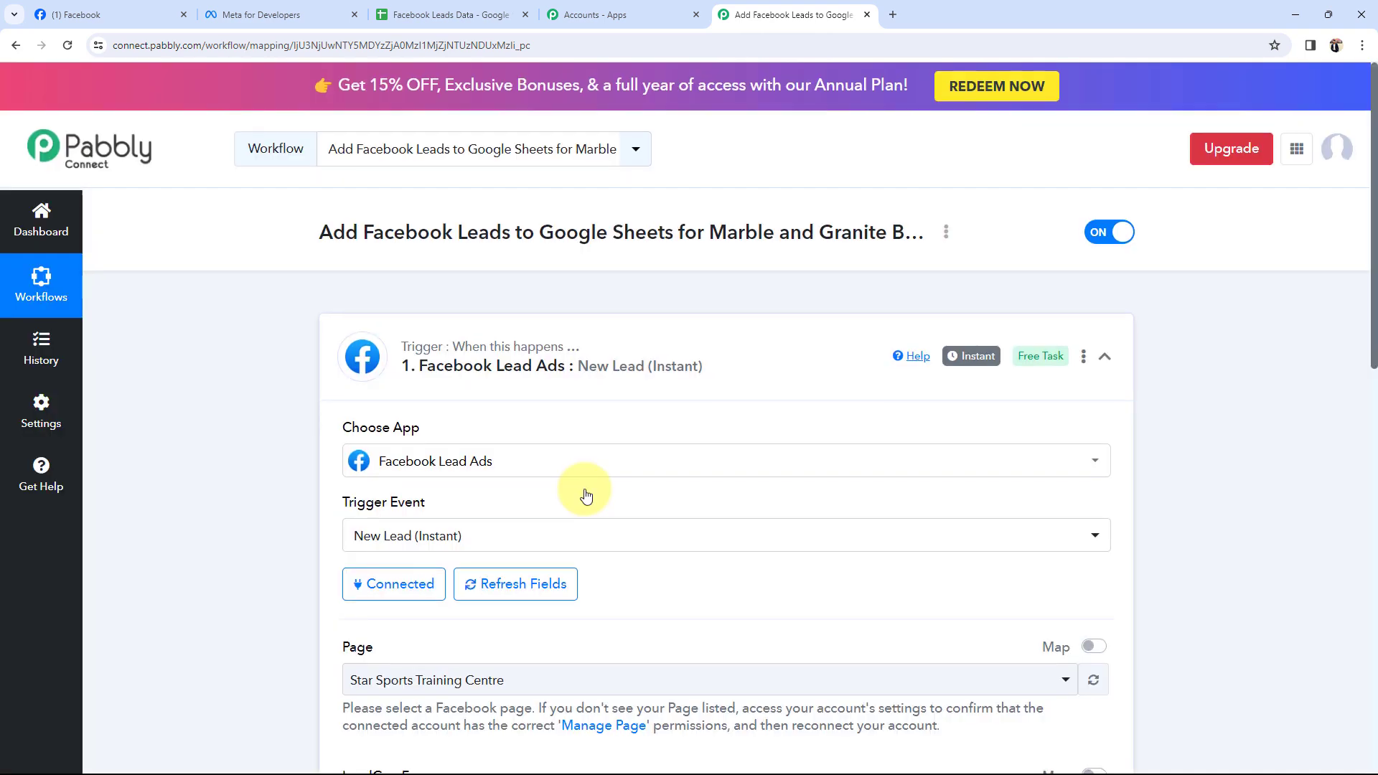
# - Review the trigger's Page setting and compare it with The Stone Source's page on Facebook
pyautogui.scroll(-3, 574, 494)
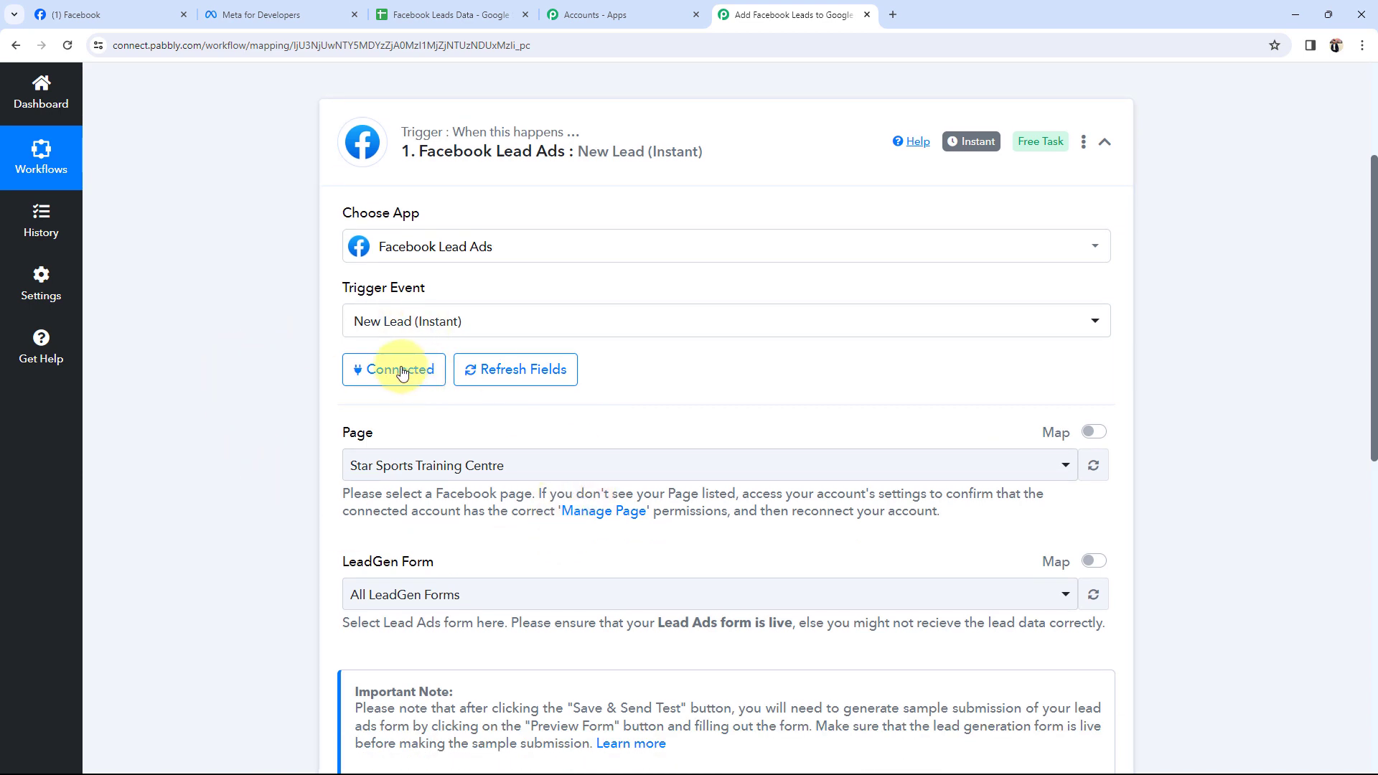
pyautogui.moveTo(376, 431); pyautogui.dragTo(290, 426)
pyautogui.click(47, 13)
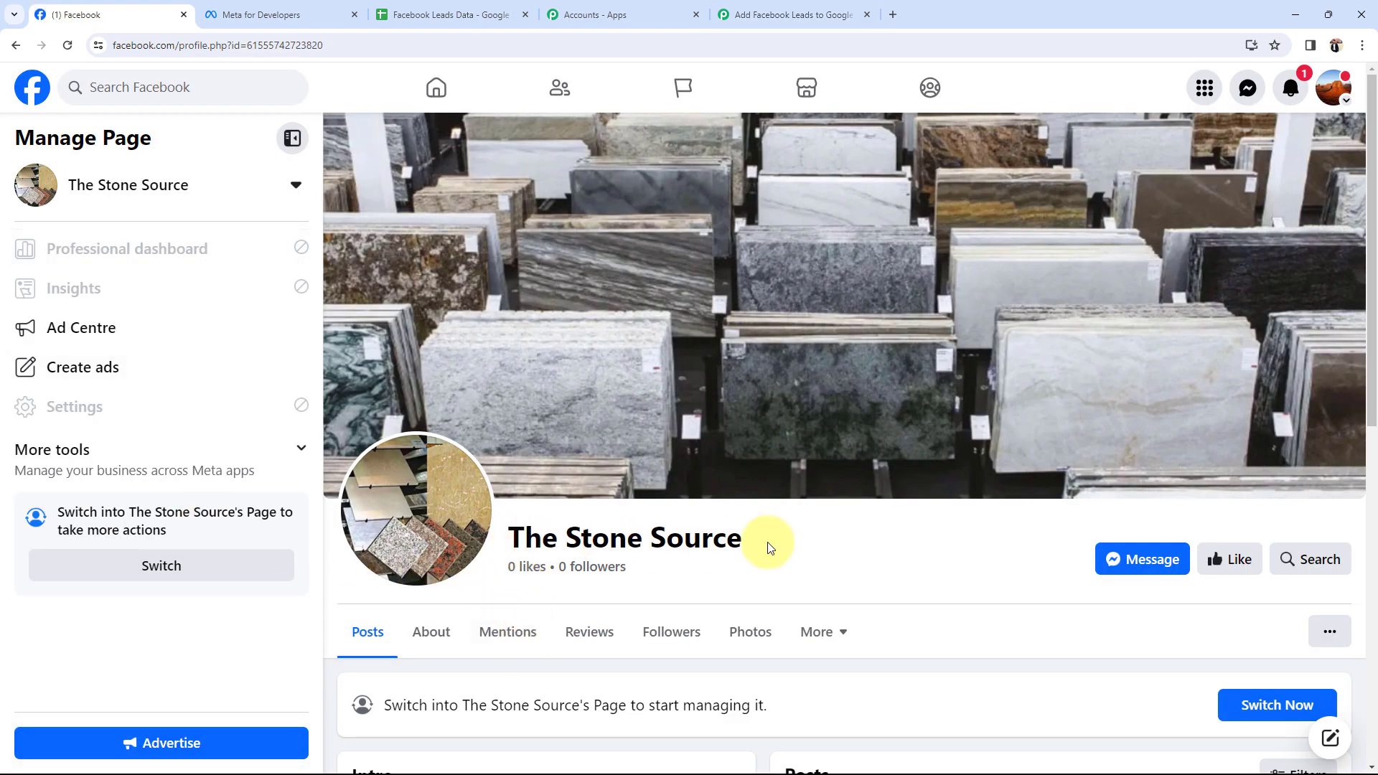
pyautogui.click(747, 16)
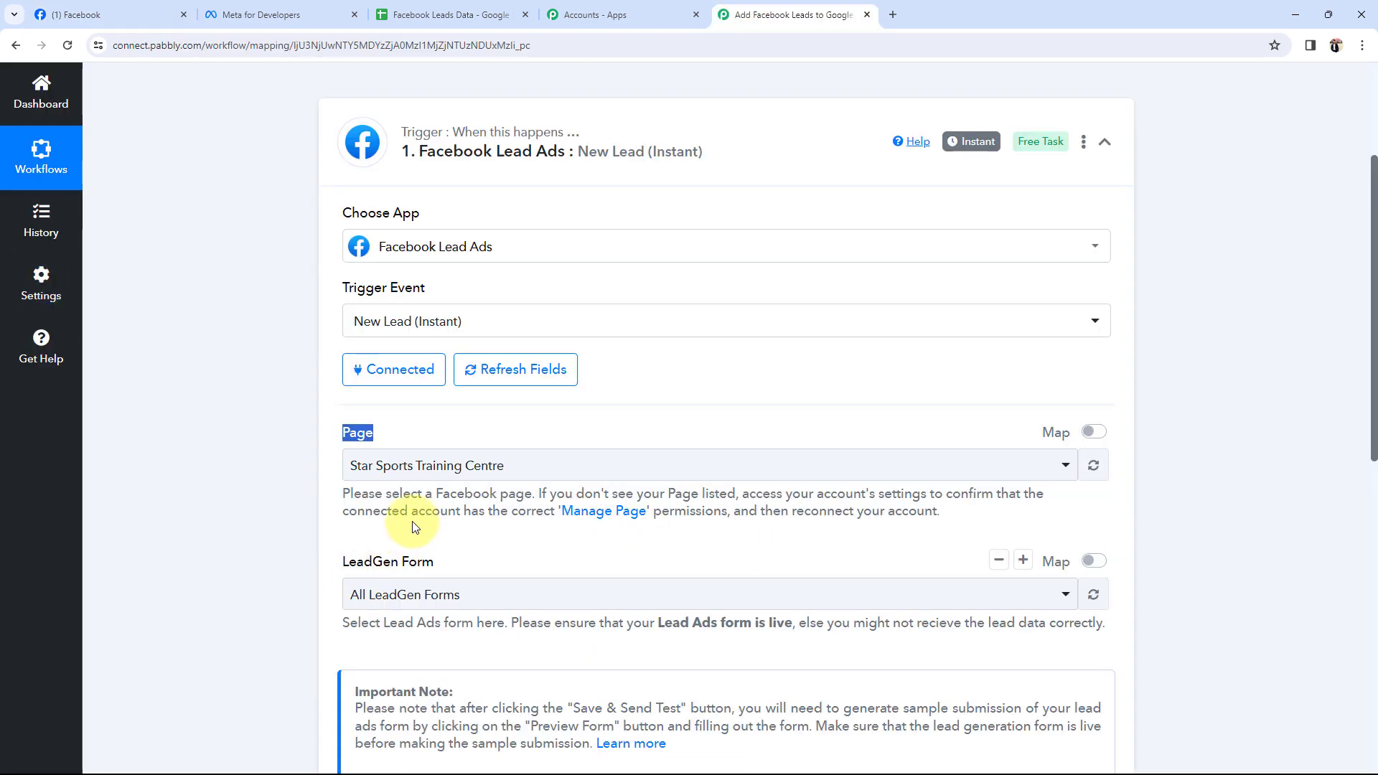
pyautogui.click(115, 16)
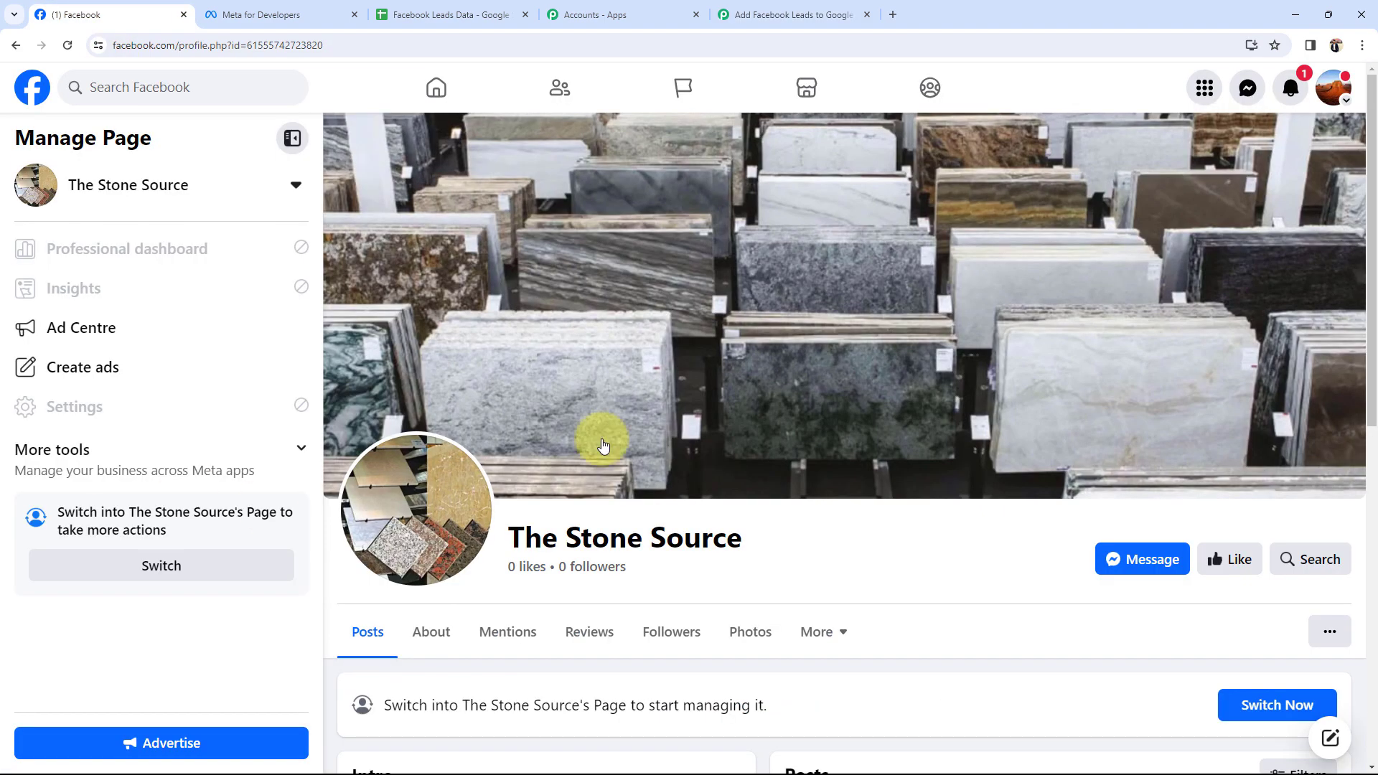
pyautogui.scroll(-4, 603, 446)
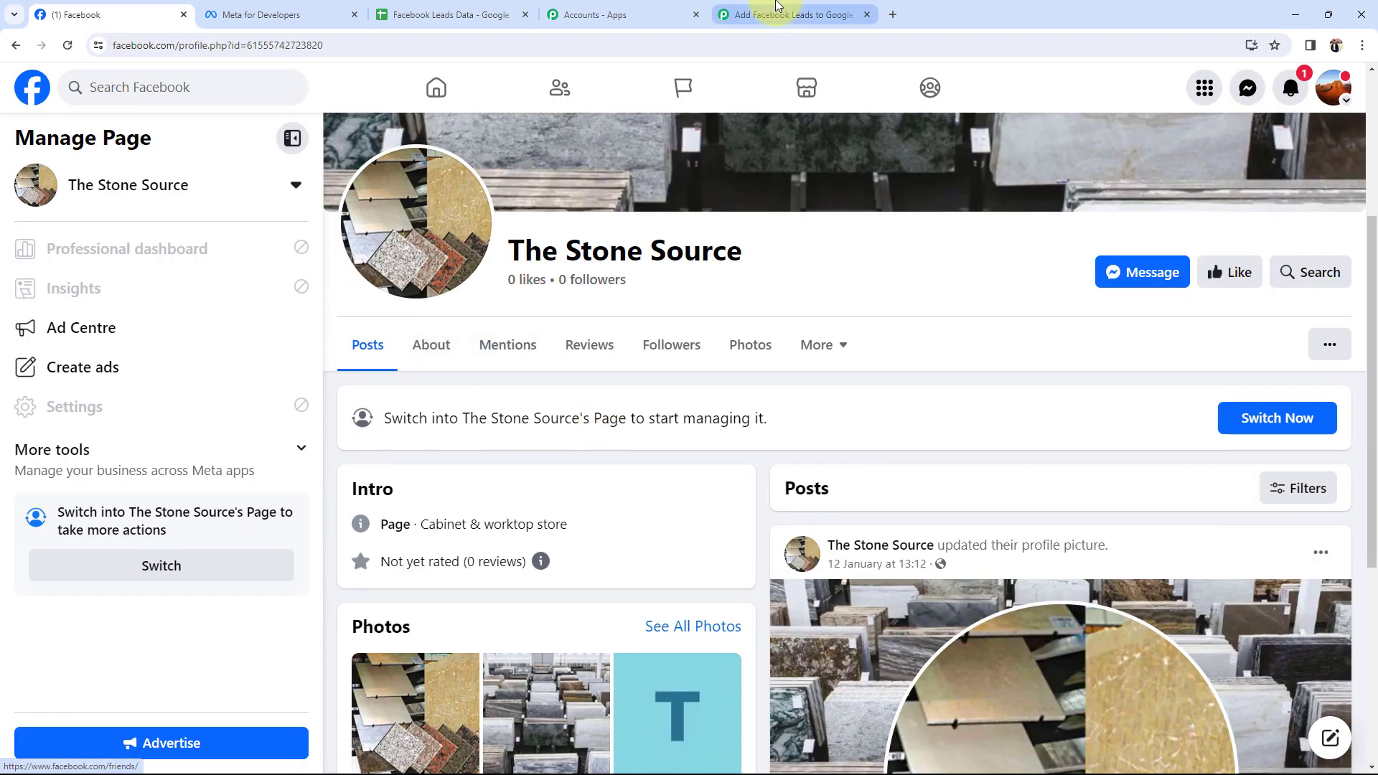
pyautogui.click(787, 15)
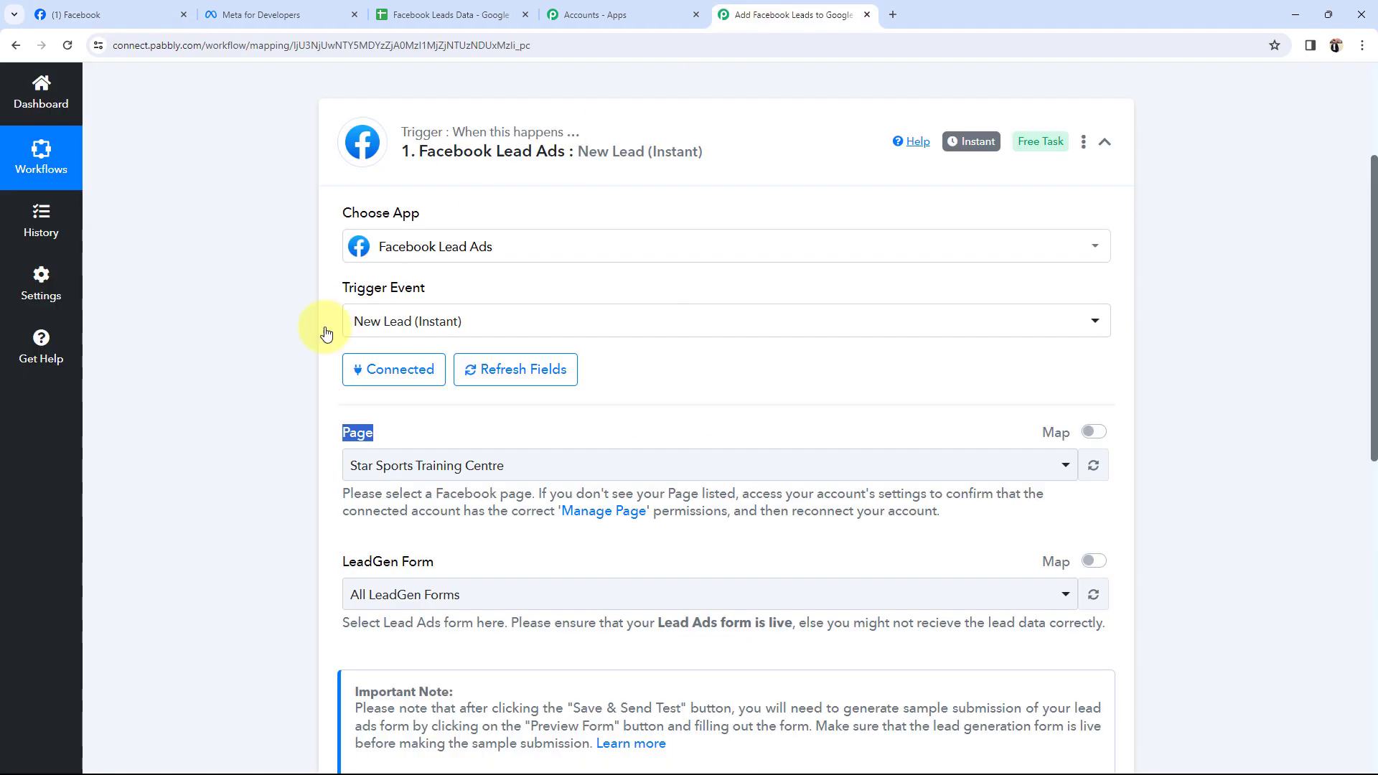
# - Set the trigger's Page to The Stone Source and its LeadGen Form to New Form
pyautogui.click(136, 529)
pyautogui.click(451, 466)
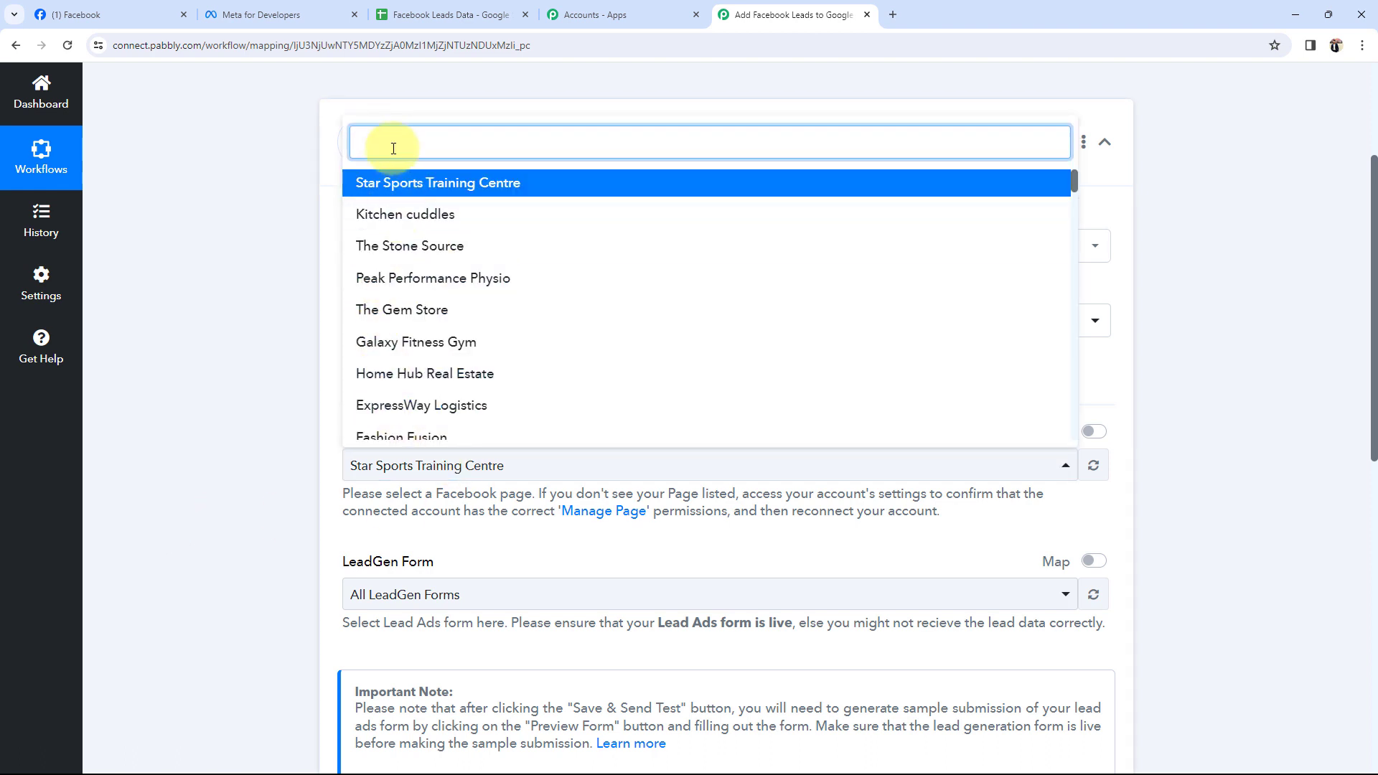
pyautogui.write('the')
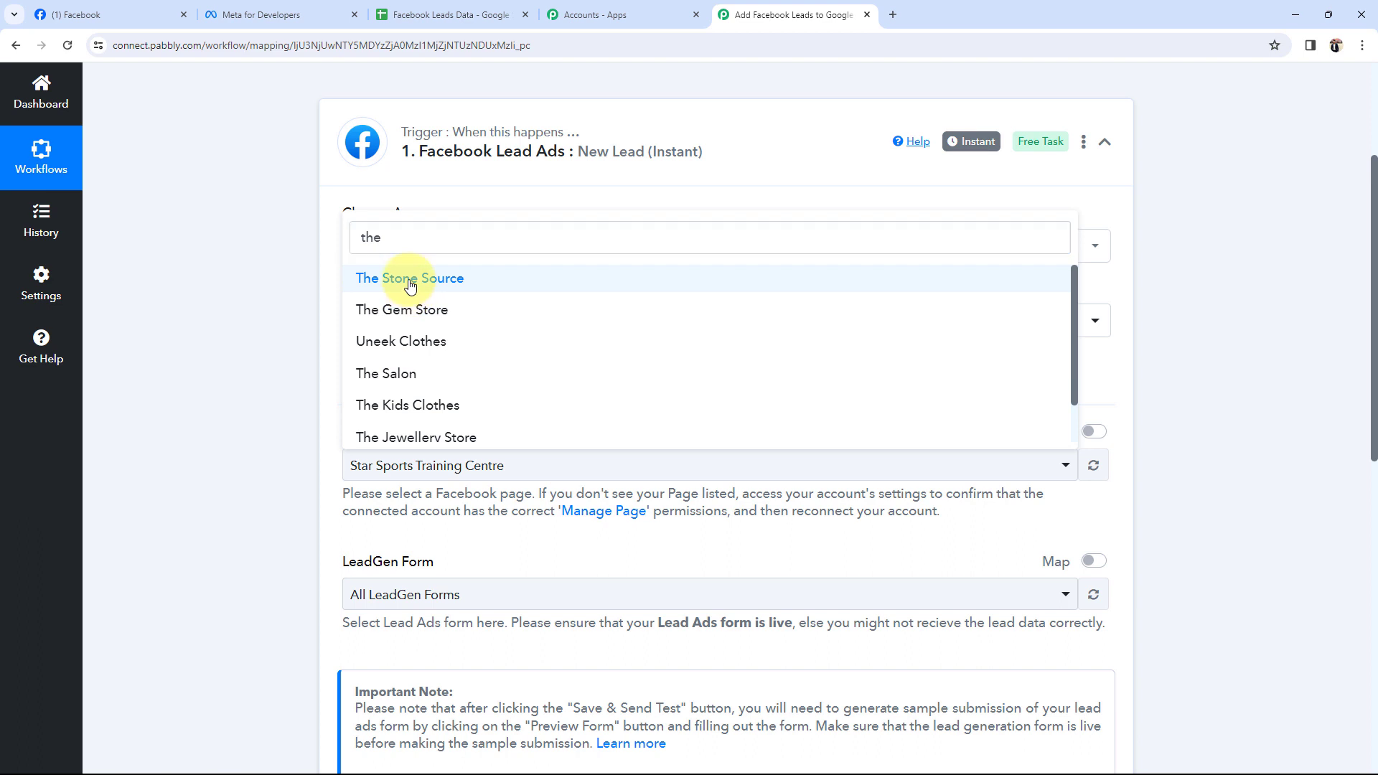
pyautogui.click(410, 280)
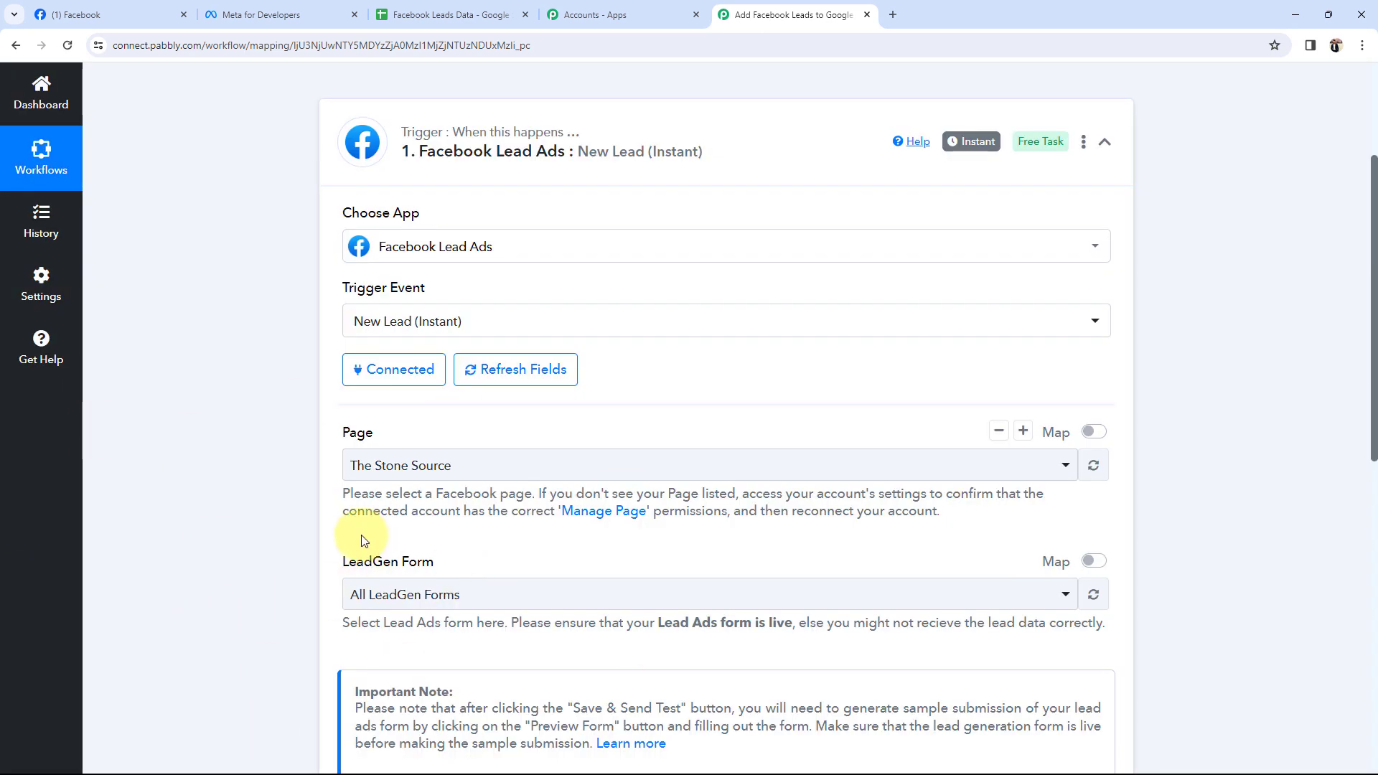
pyautogui.scroll(-4, 312, 536)
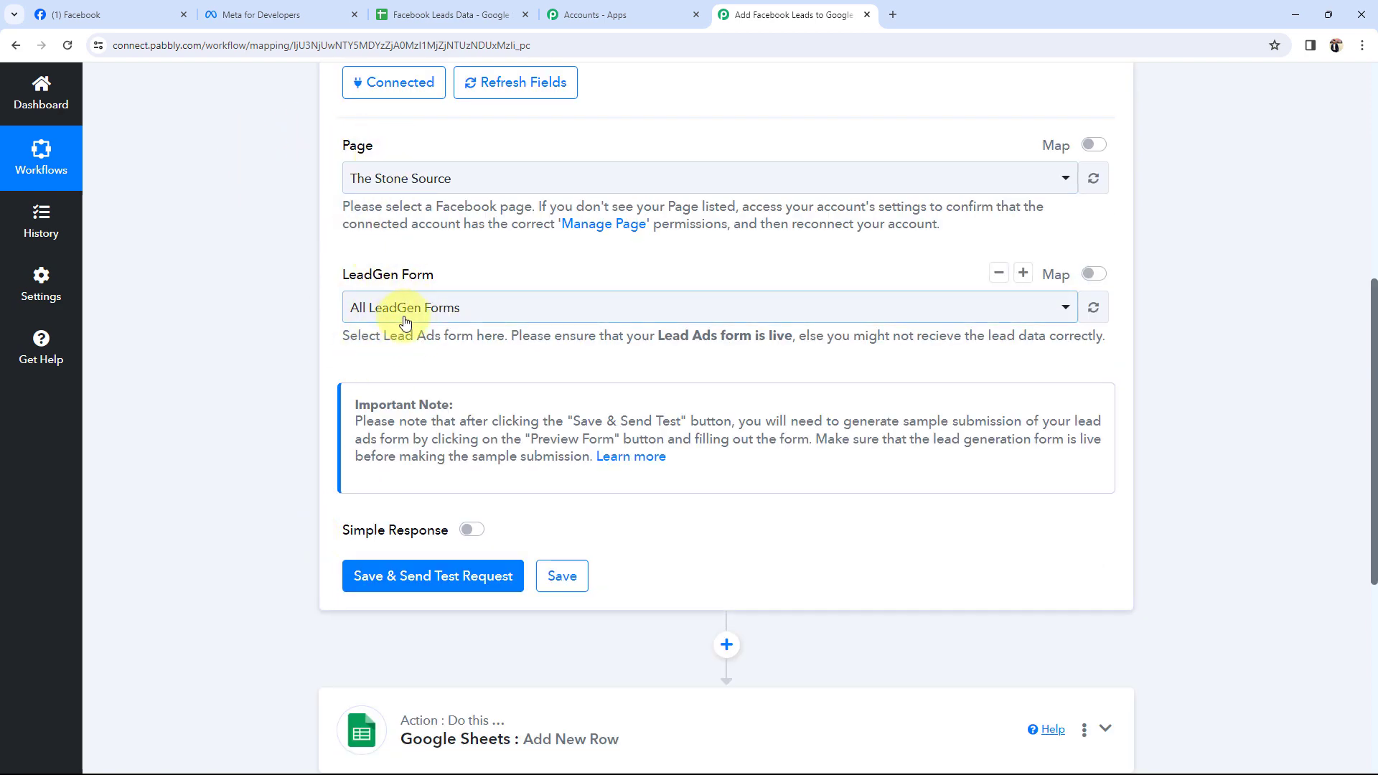
pyautogui.click(405, 321)
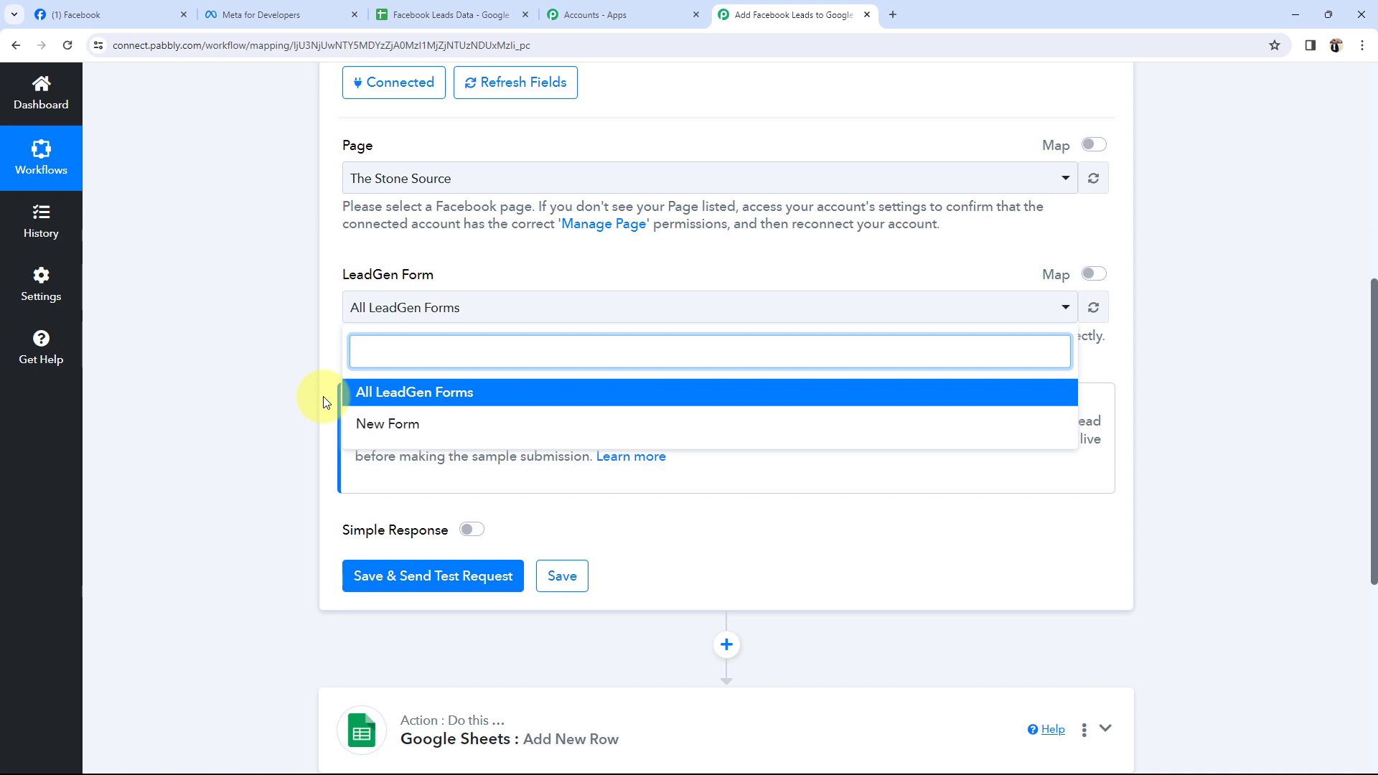
pyautogui.click(403, 427)
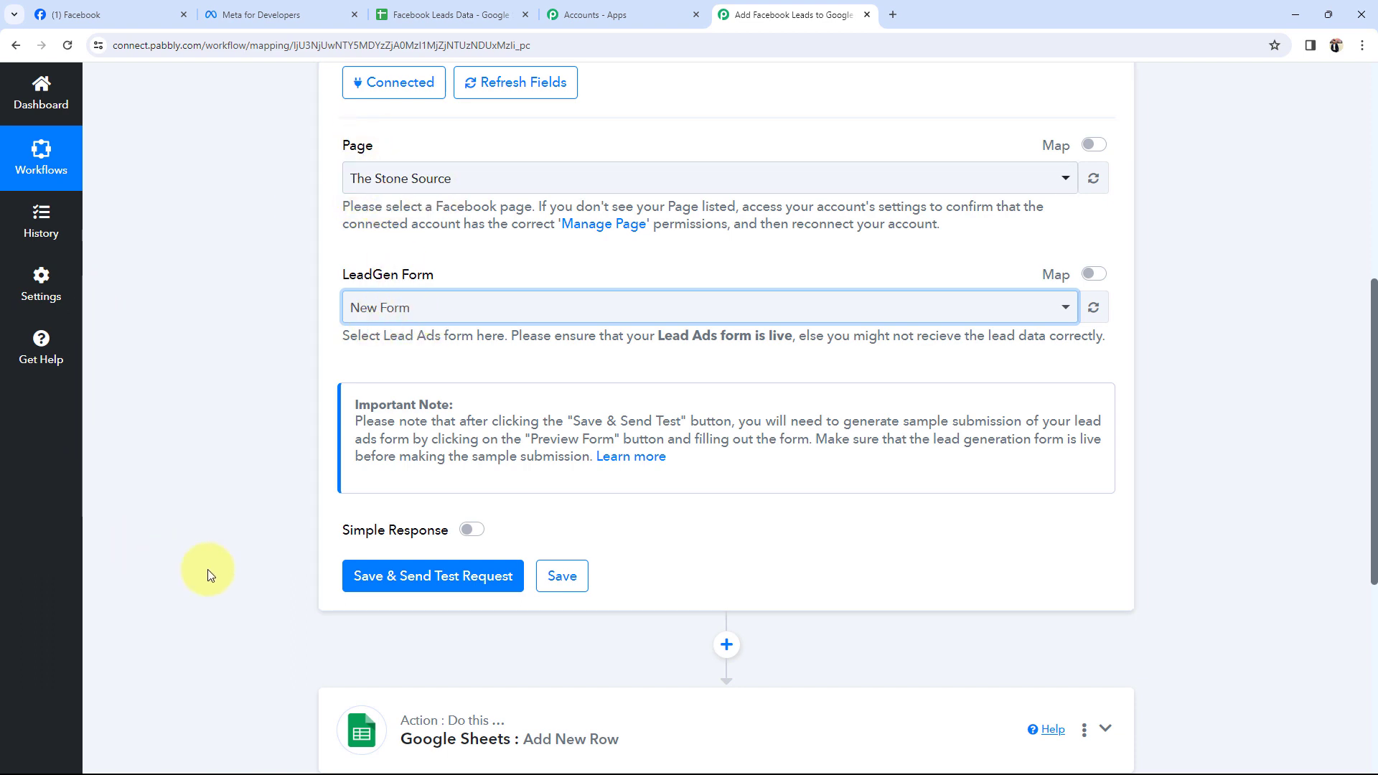
# - Save the trigger and send a test request so it listens for a webhook response
pyautogui.click(369, 575)
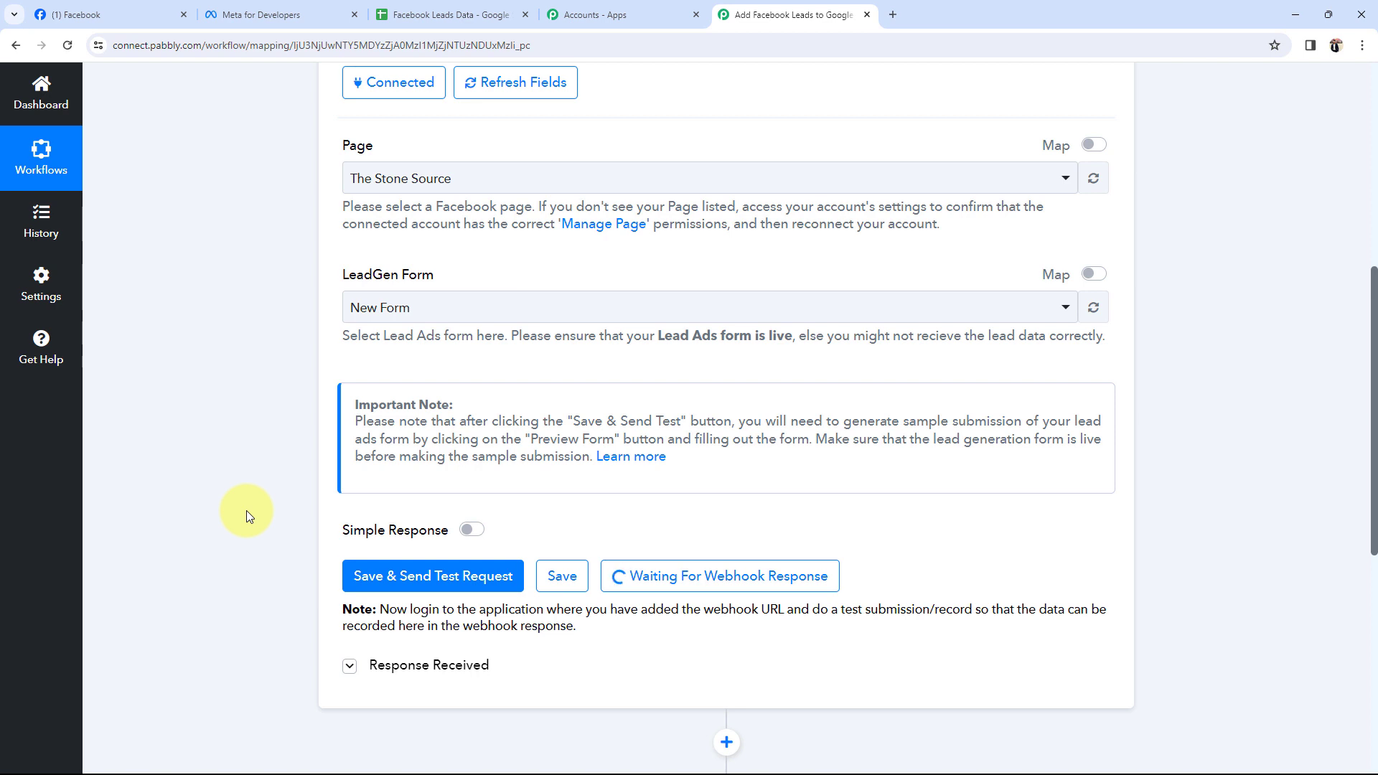
pyautogui.scroll(-3, 213, 481)
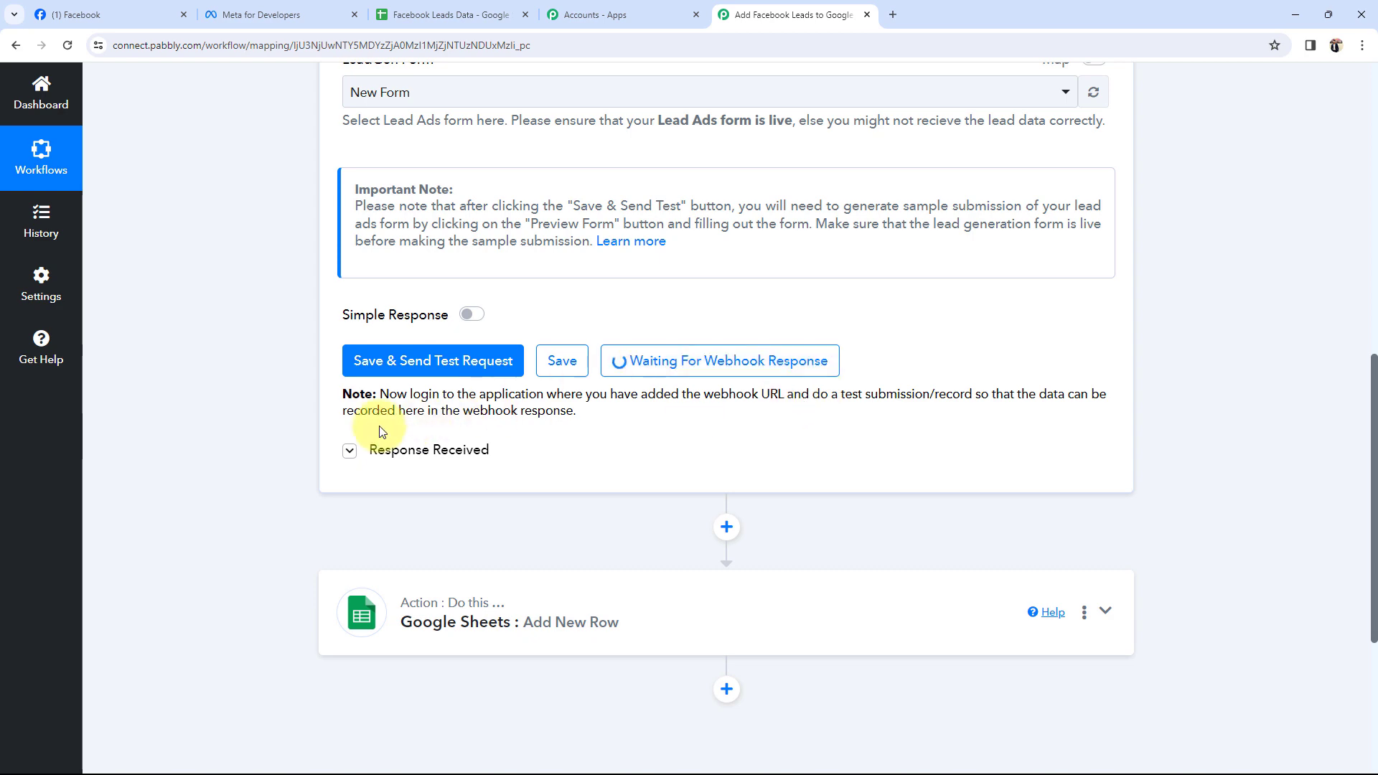
pyautogui.scroll(2, 283, 440)
# - Switch to Meta for Developers and open the Lead Ads Testing Tool
pyautogui.click(273, 14)
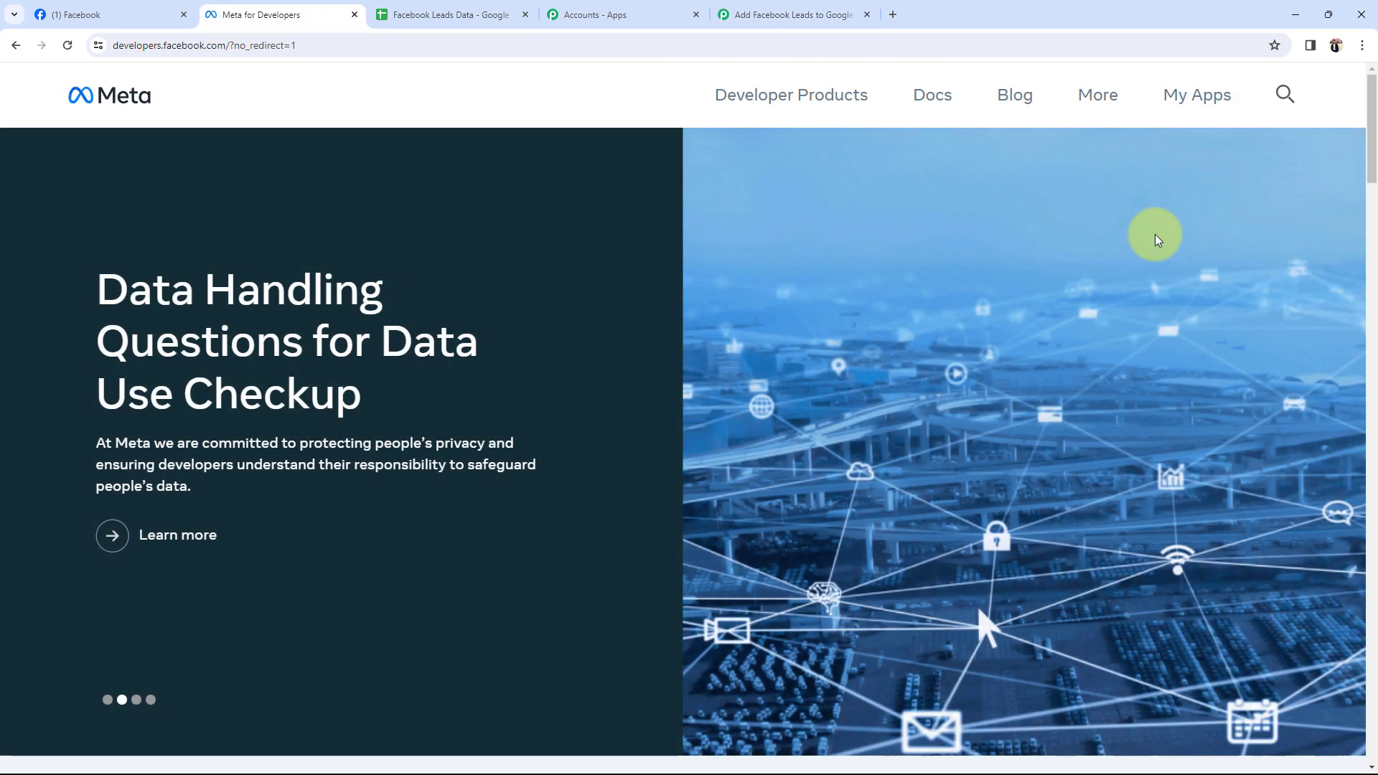
pyautogui.click(1174, 92)
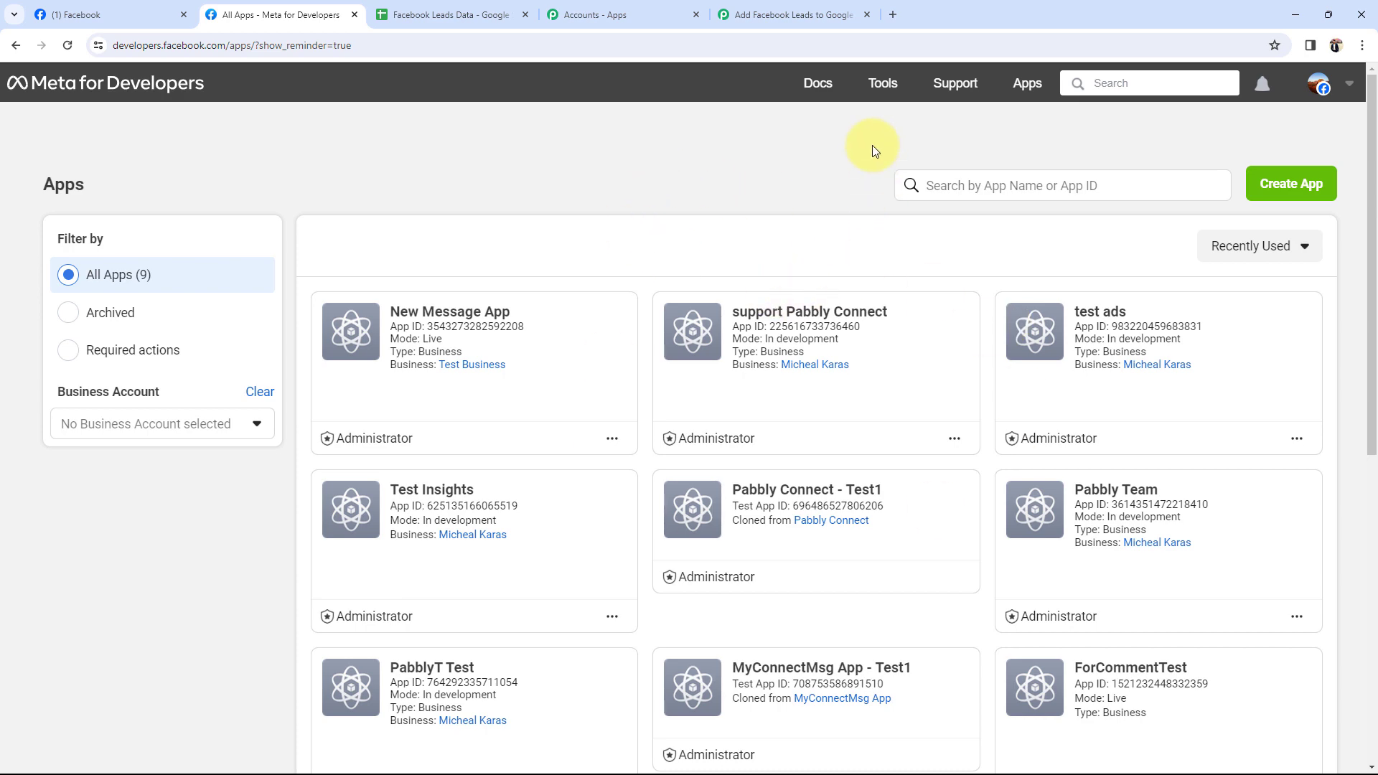
pyautogui.click(883, 85)
pyautogui.scroll(-3, 145, 524)
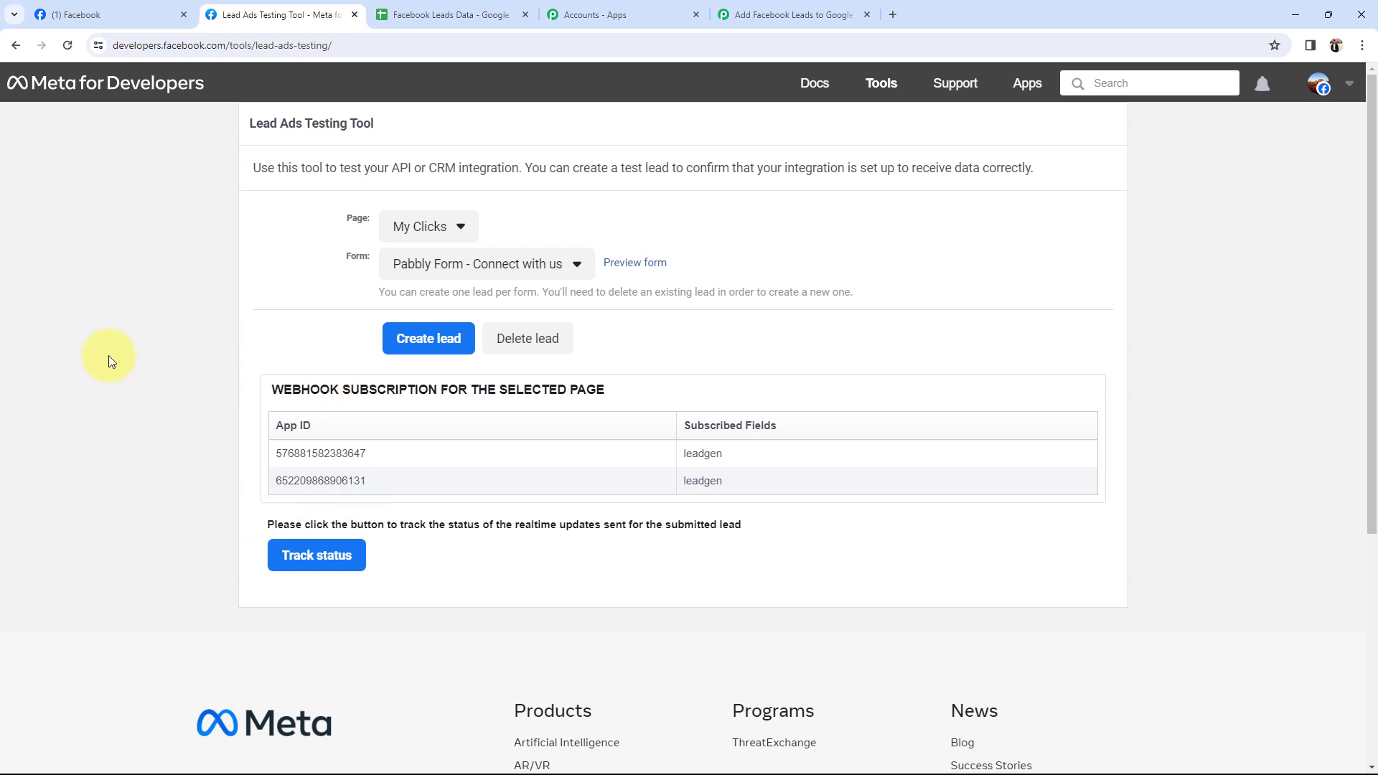
# - Set the testing tool's page to The Stone Source and its form to New Form
pyautogui.click(400, 228)
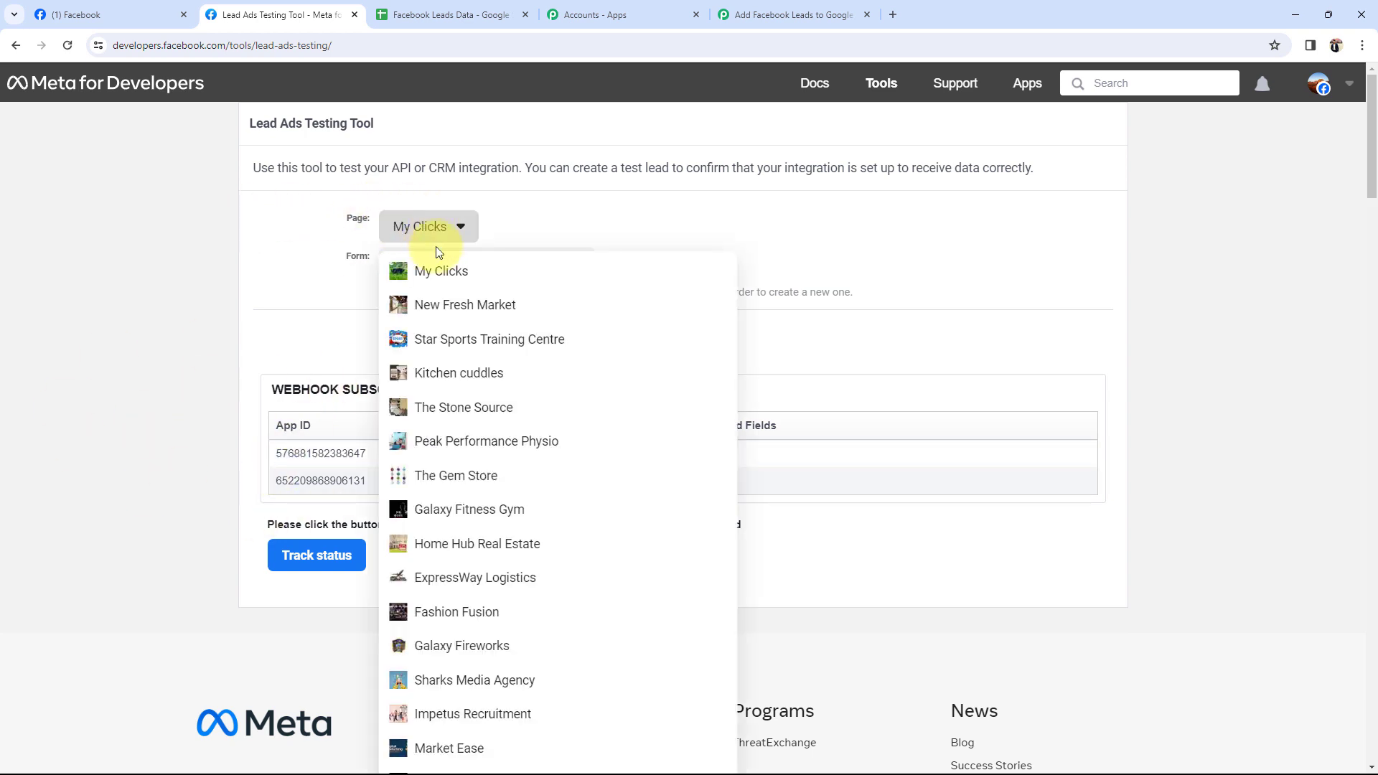
pyautogui.click(467, 414)
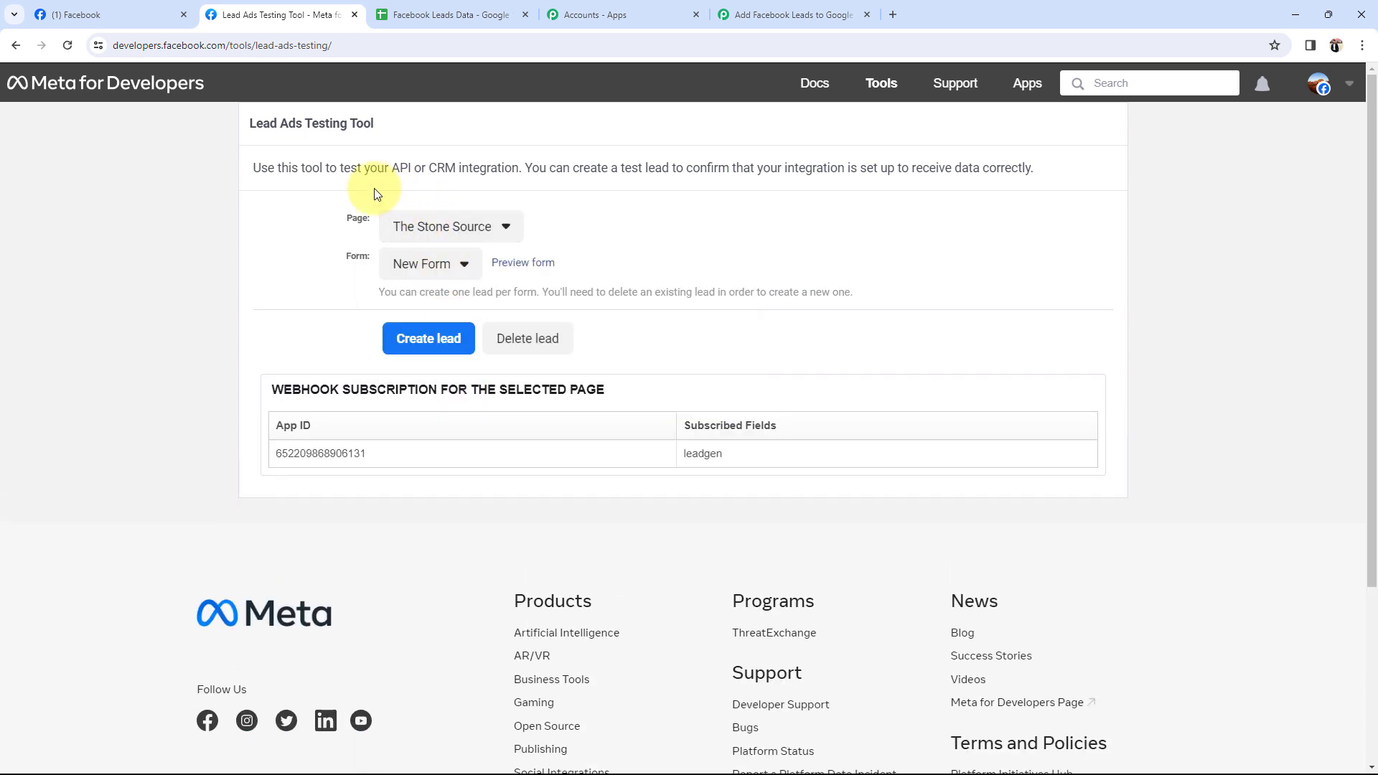
pyautogui.click(429, 264)
pyautogui.click(425, 294)
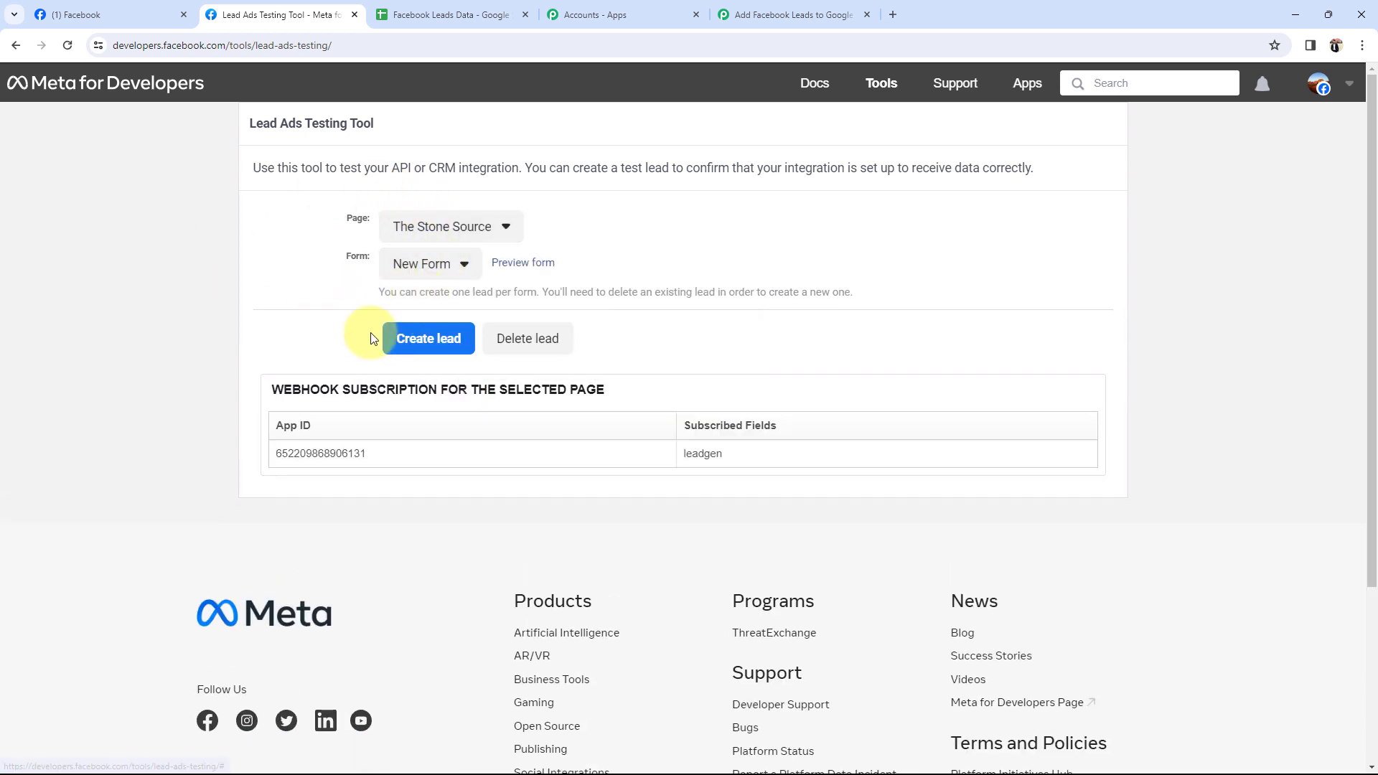
# - Preview the lead form, submit a test lead with the prefilled contact details, and return to the Pabbly Connect workflow
pyautogui.click(529, 267)
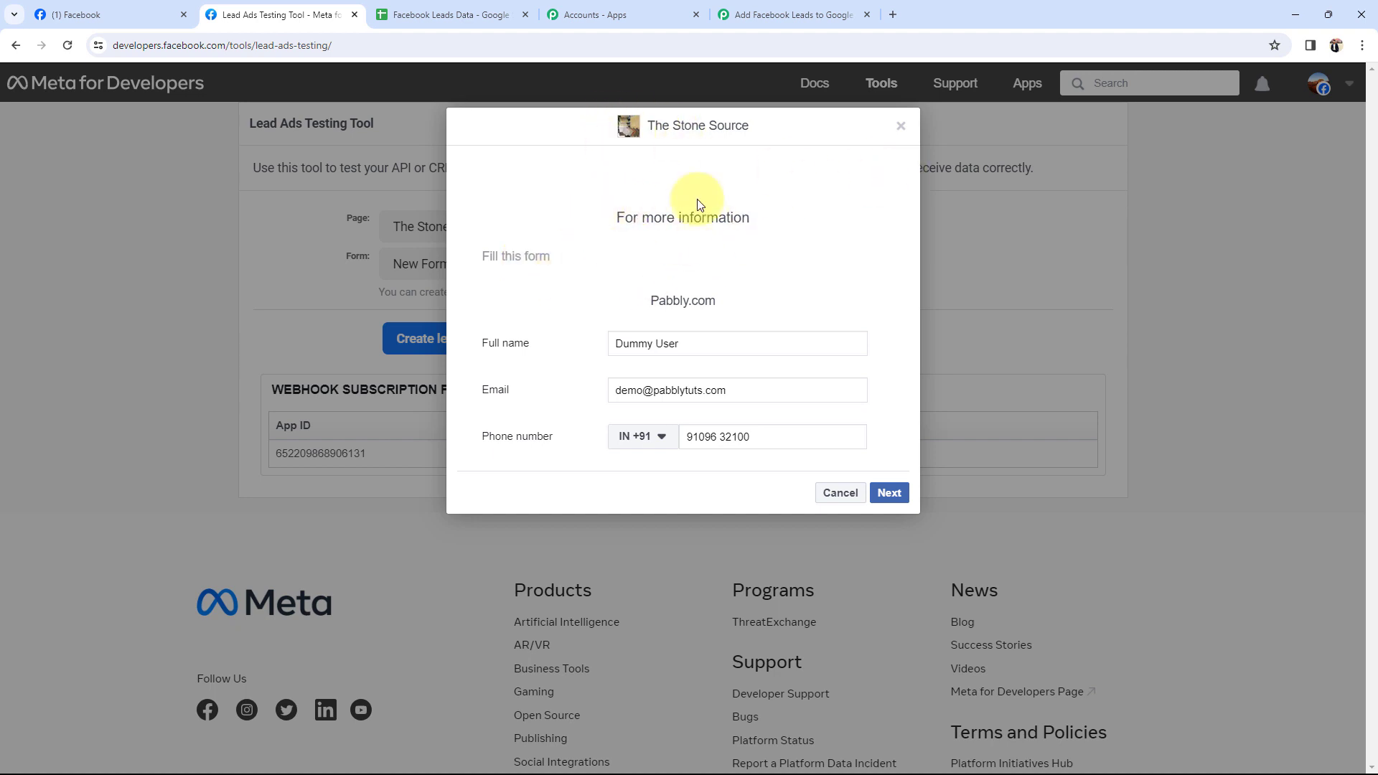
pyautogui.moveTo(616, 217); pyautogui.dragTo(728, 217)
pyautogui.click(577, 266)
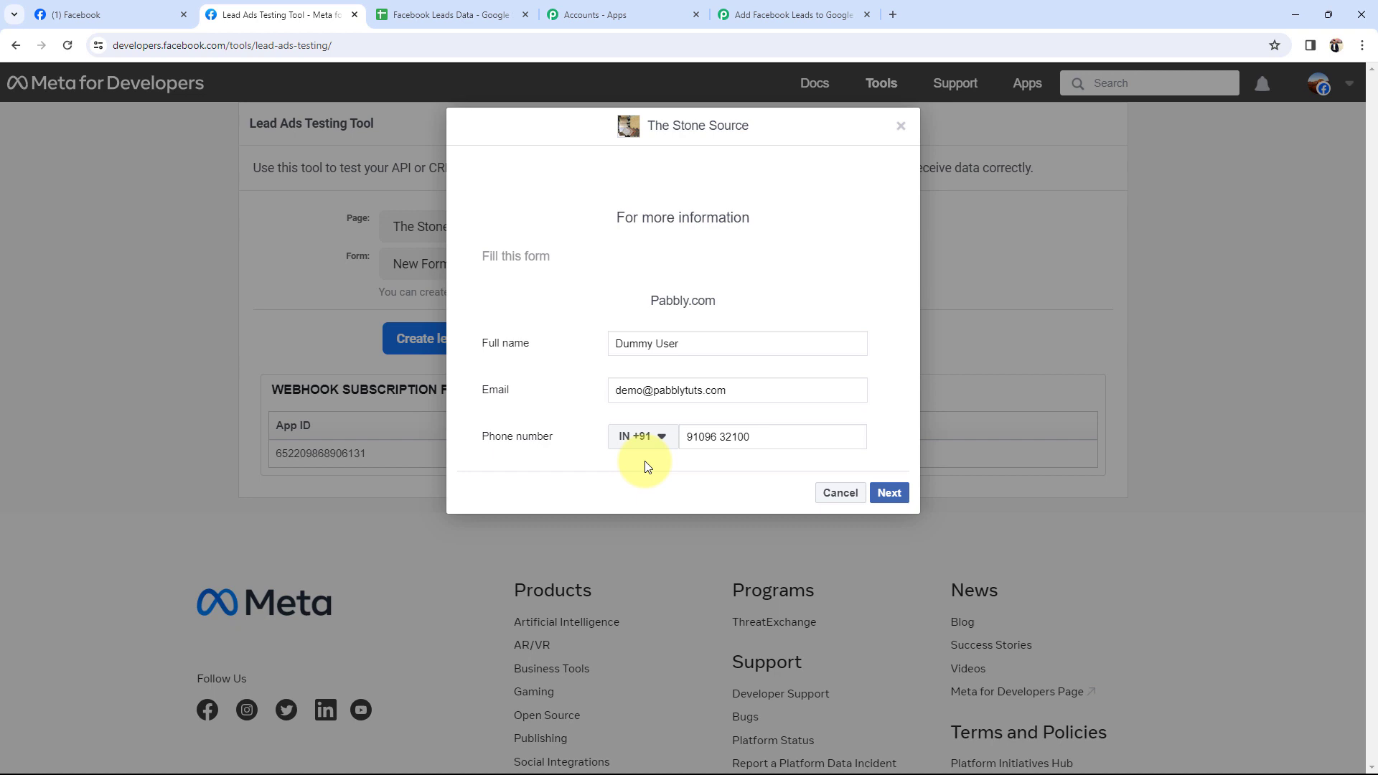
pyautogui.click(888, 492)
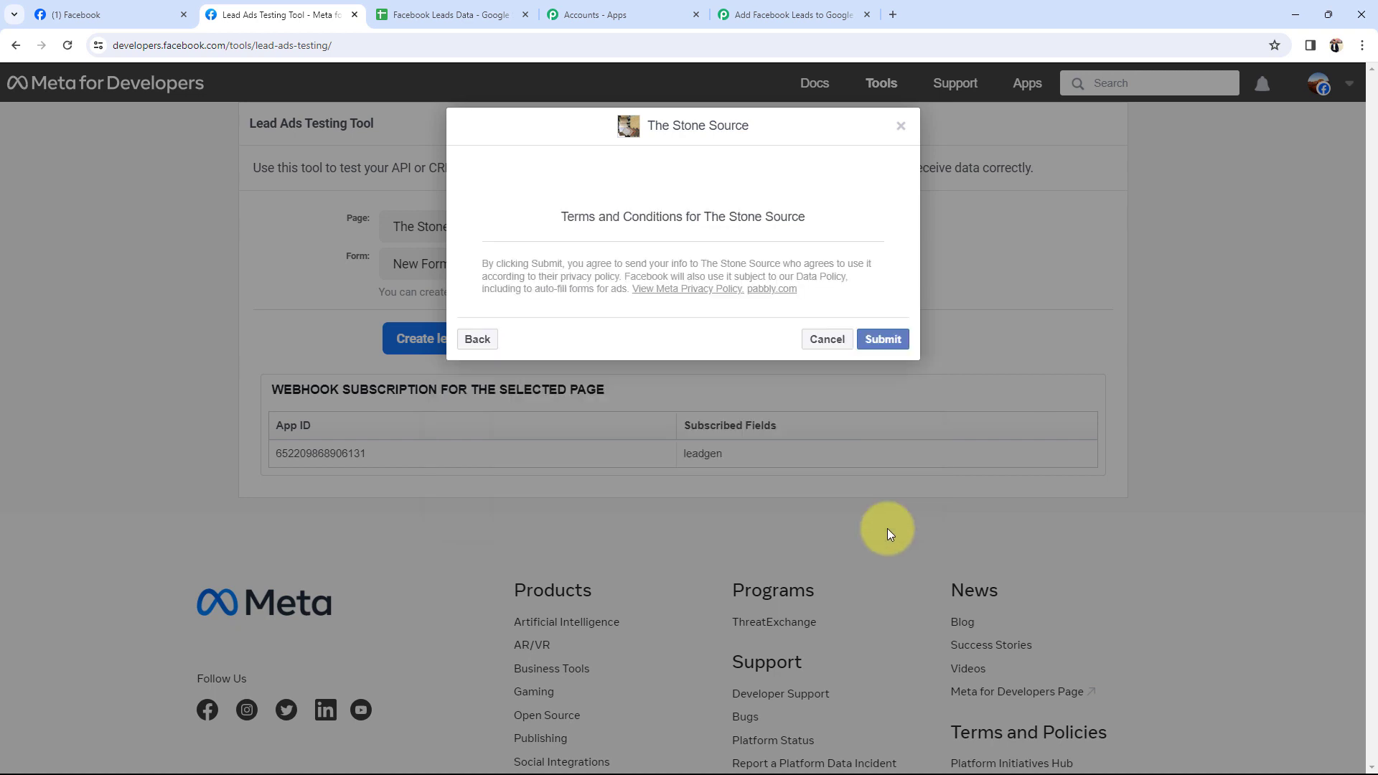
pyautogui.click(874, 344)
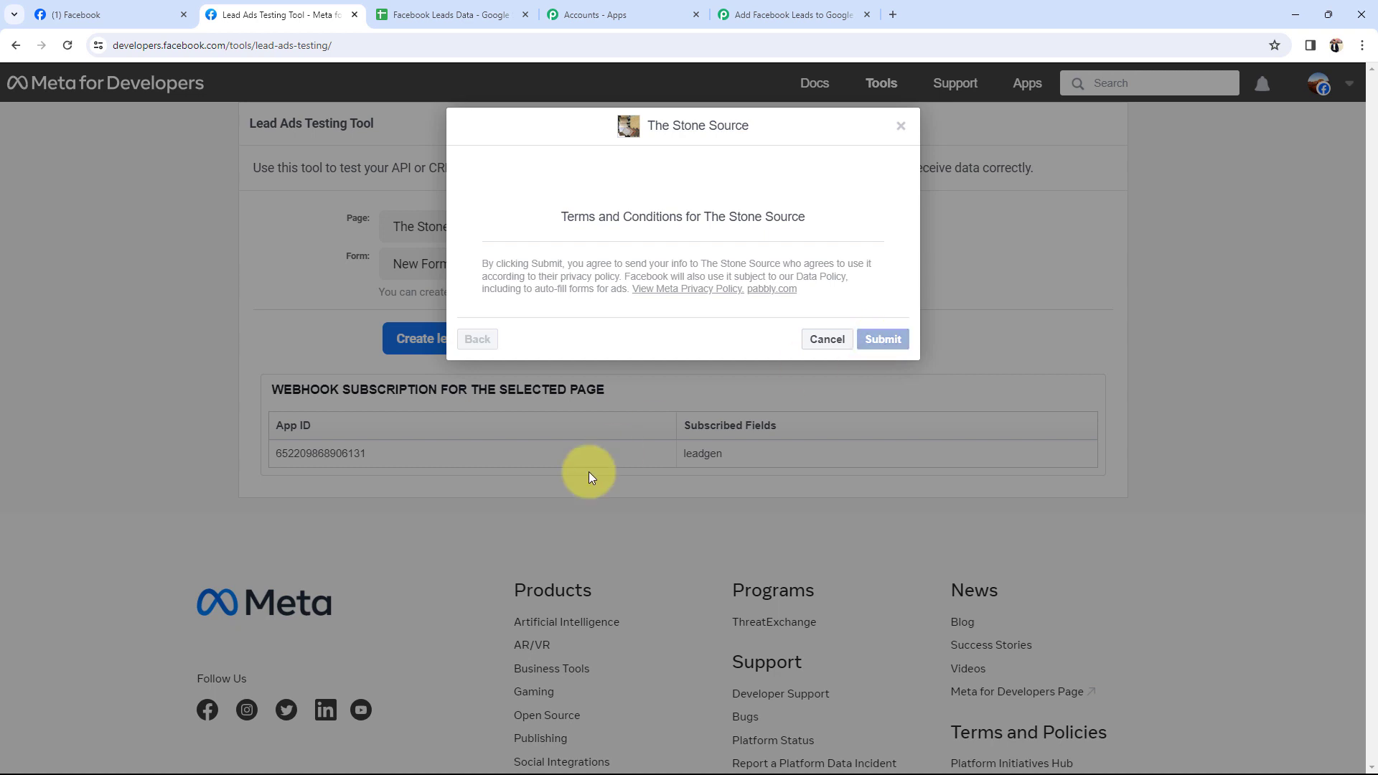
pyautogui.click(901, 128)
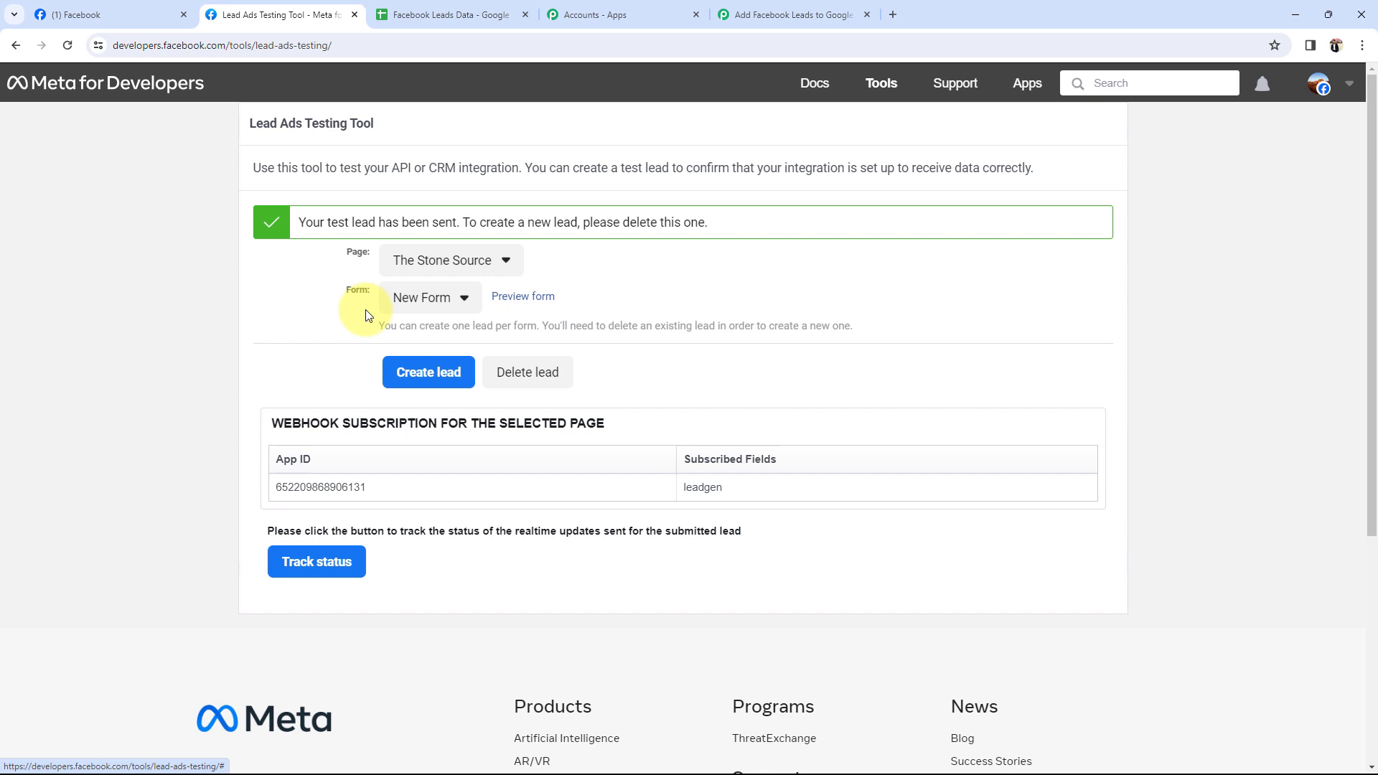
pyautogui.click(832, 15)
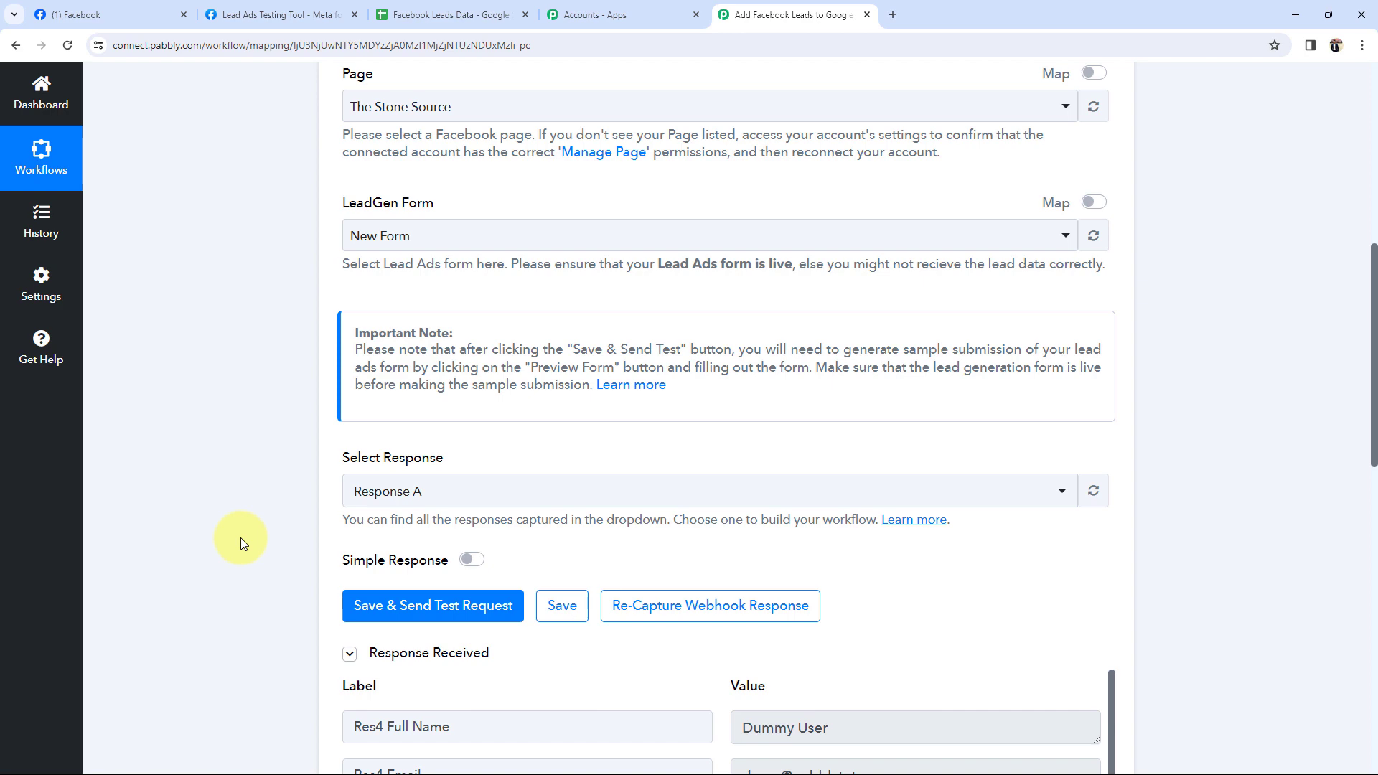
# - Review the full name, email and phone number fields in the Facebook Lead Ads trigger's received response
pyautogui.scroll(-8, 239, 537)
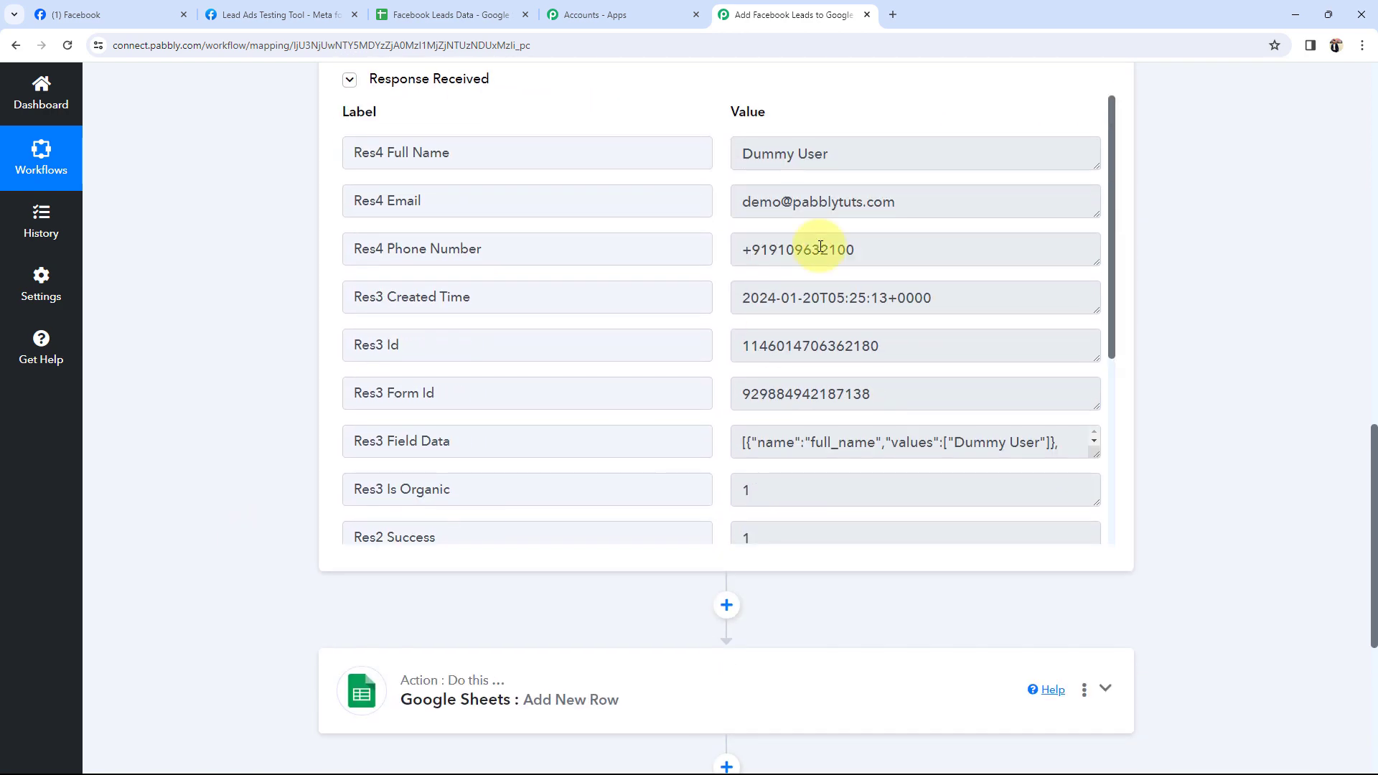
pyautogui.moveTo(855, 155); pyautogui.dragTo(541, 155)
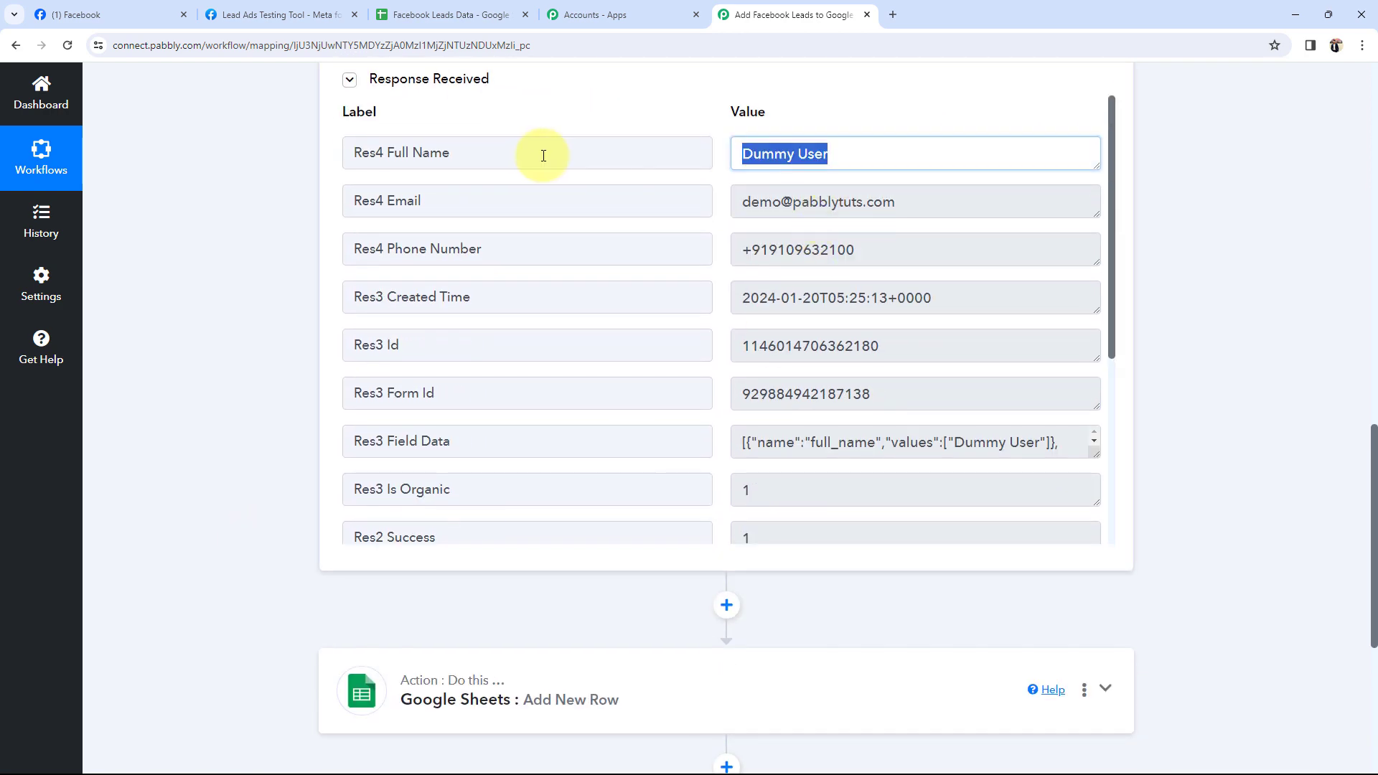
pyautogui.moveTo(937, 210); pyautogui.dragTo(92, 431)
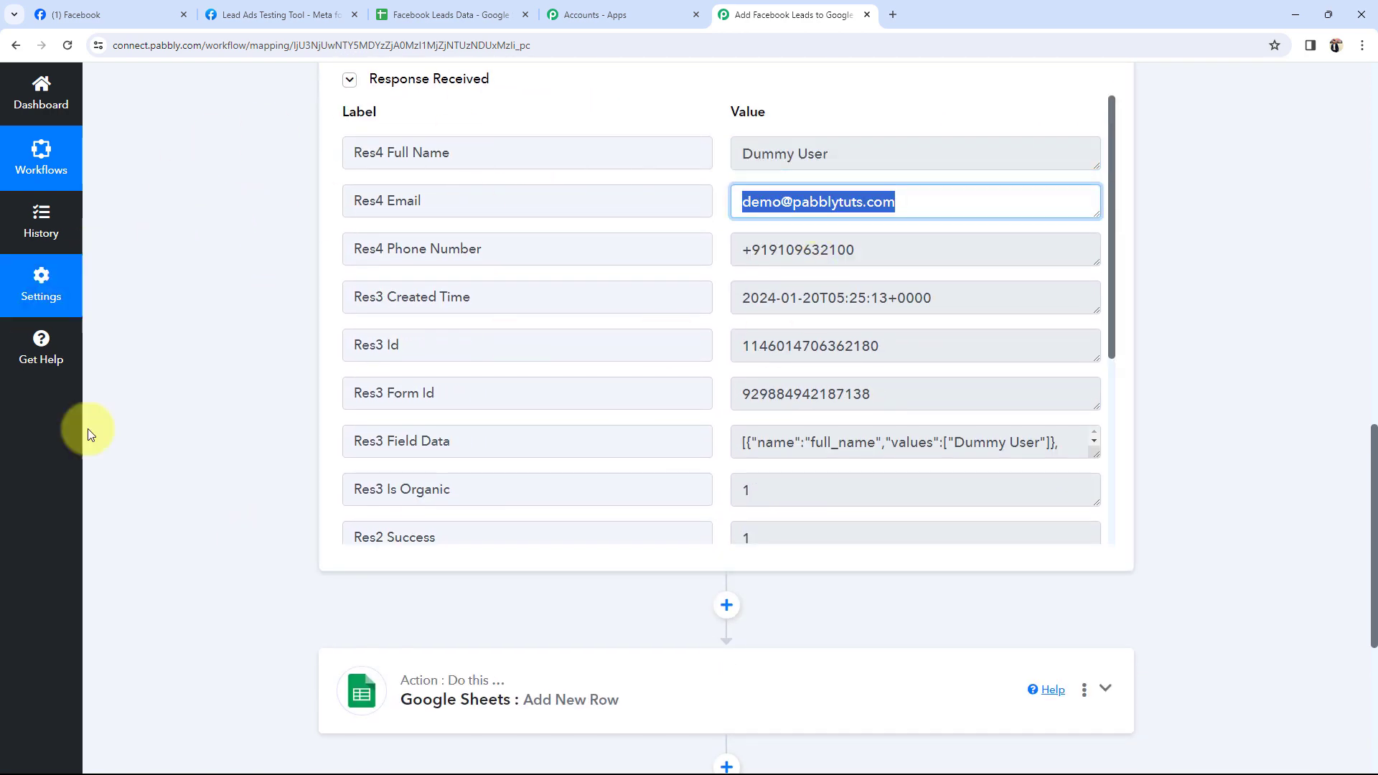
pyautogui.moveTo(955, 259); pyautogui.dragTo(246, 252)
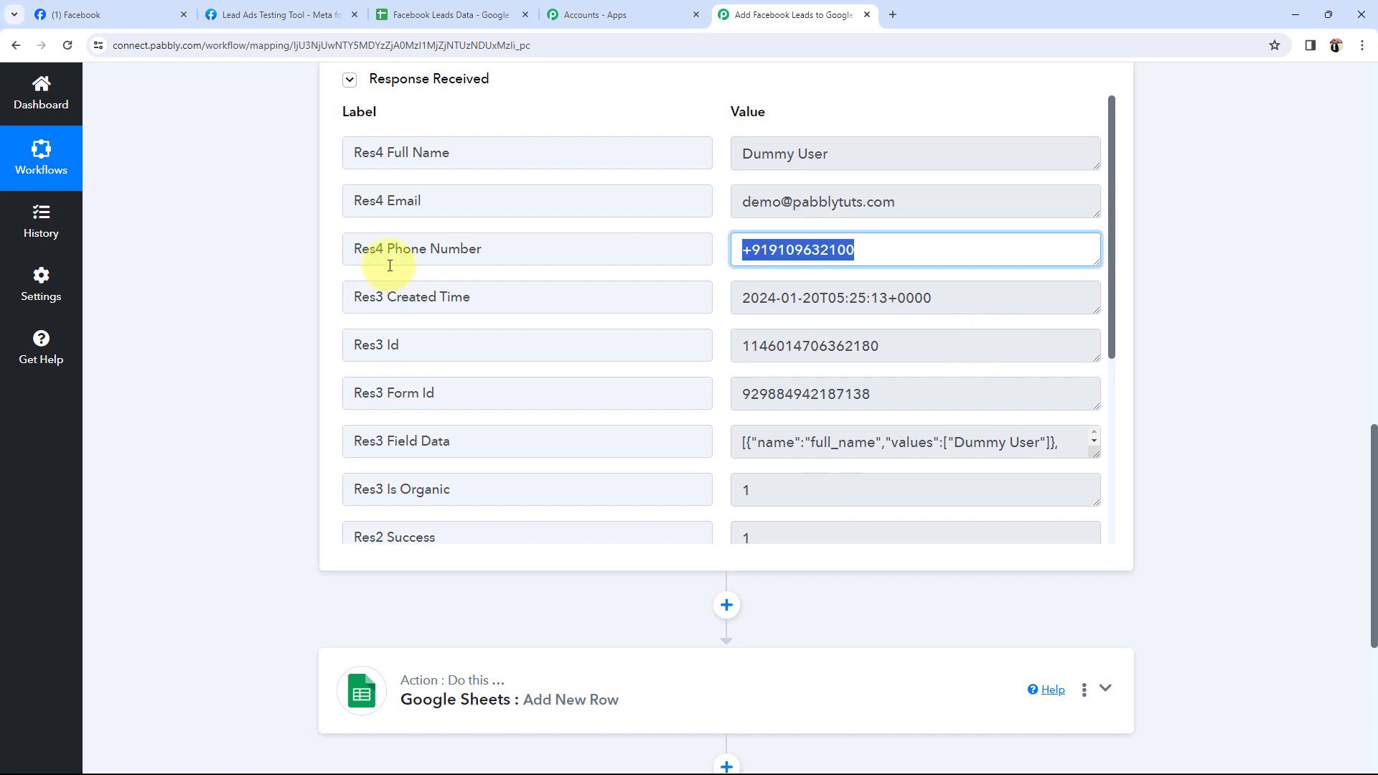
pyautogui.click(273, 398)
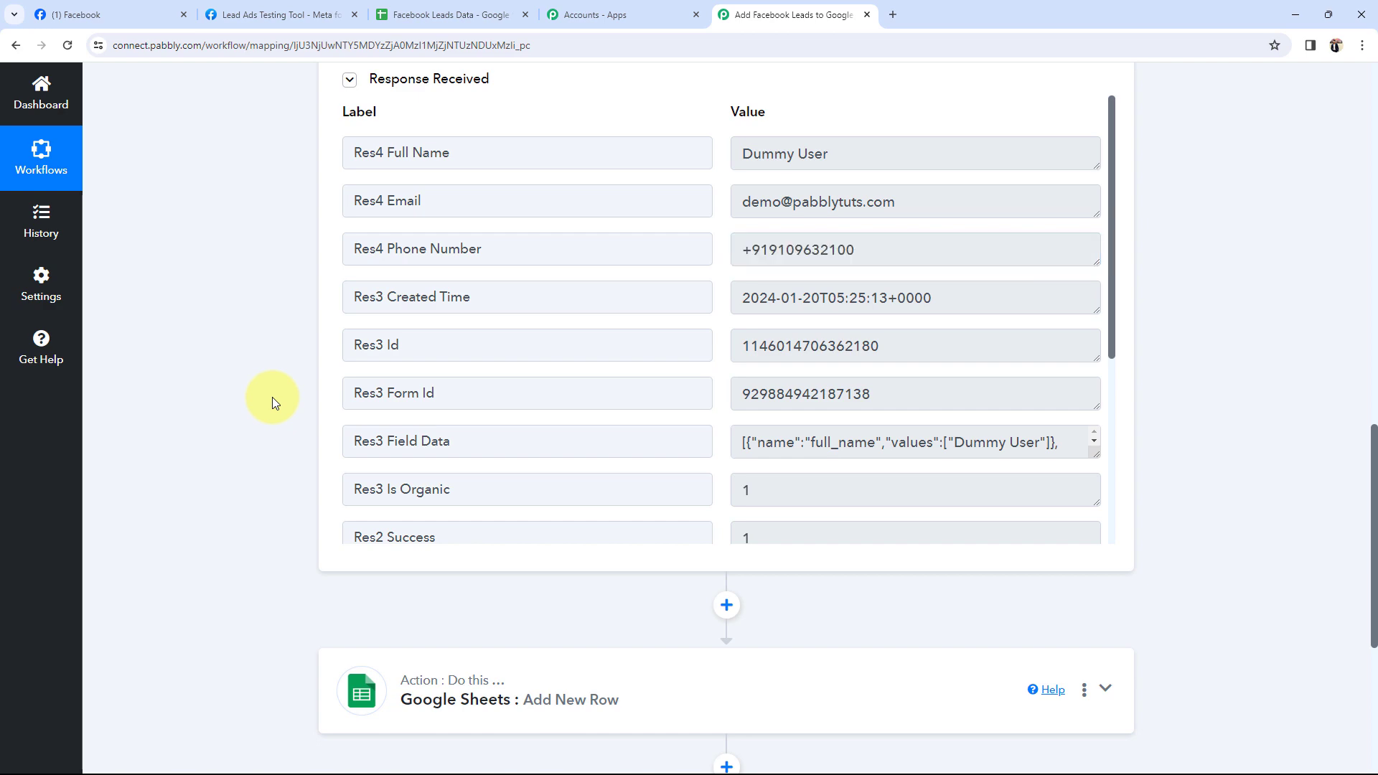
pyautogui.scroll(20, 273, 397)
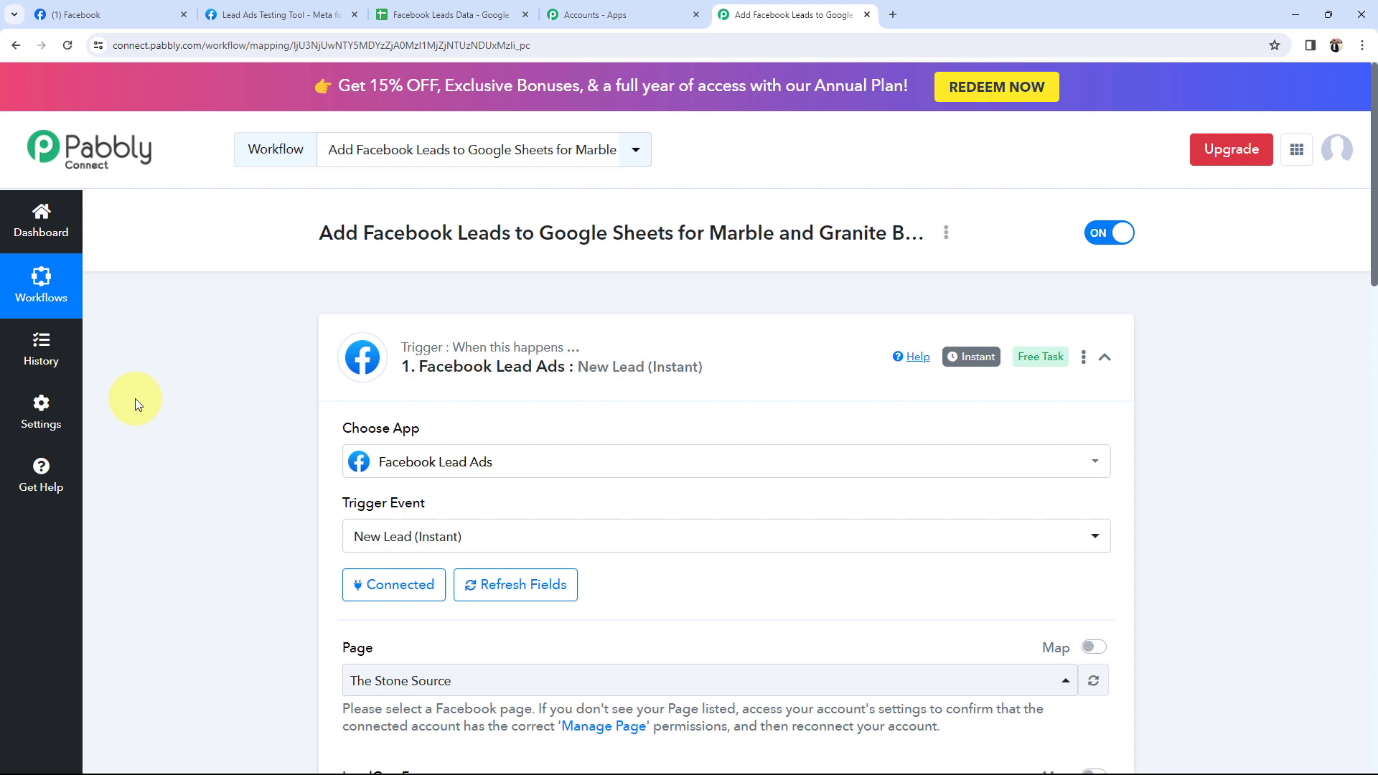
pyautogui.scroll(-15, 137, 399)
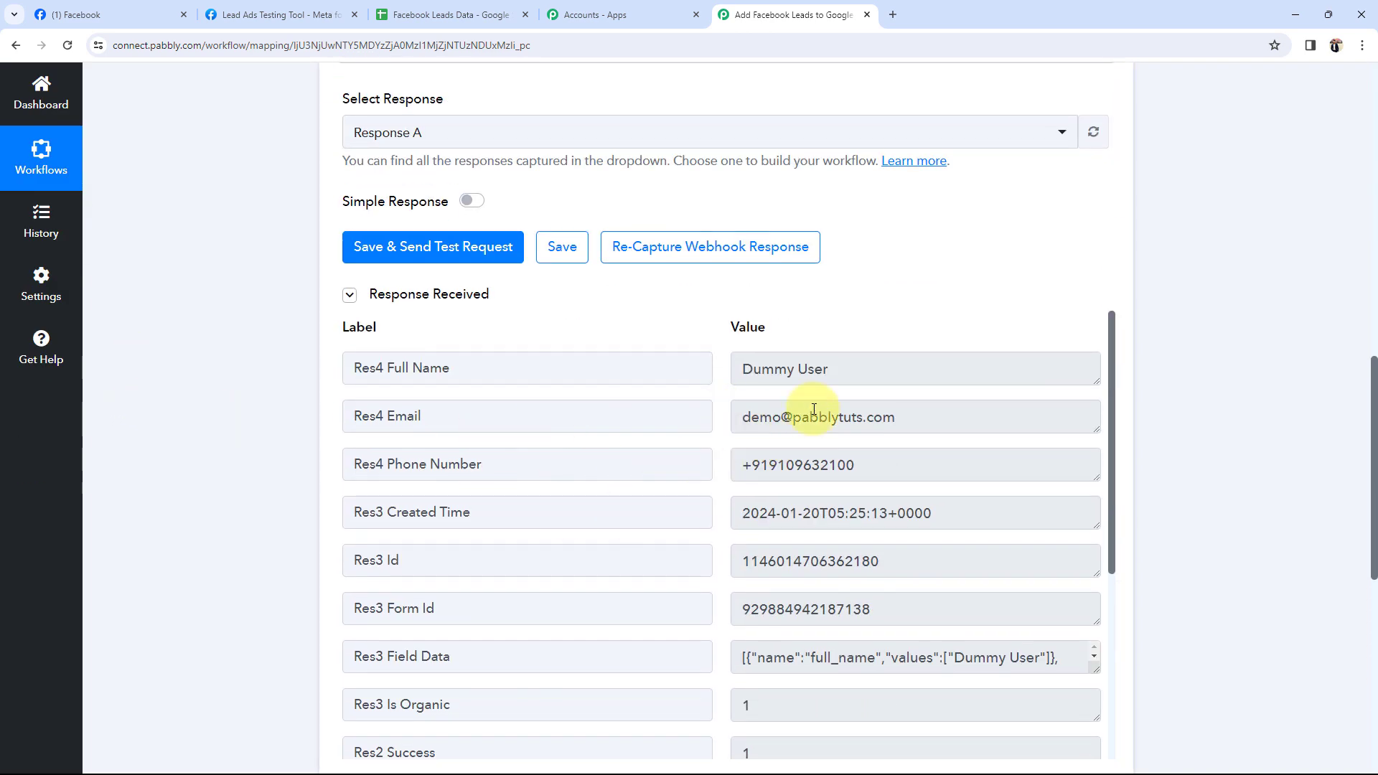
# - Expand the Google Sheets action and add a new connection, signing in with Google and granting Pabbly Connect Sheets access
pyautogui.scroll(-6, 718, 423)
pyautogui.scroll(-8, 114, 419)
pyautogui.click(504, 338)
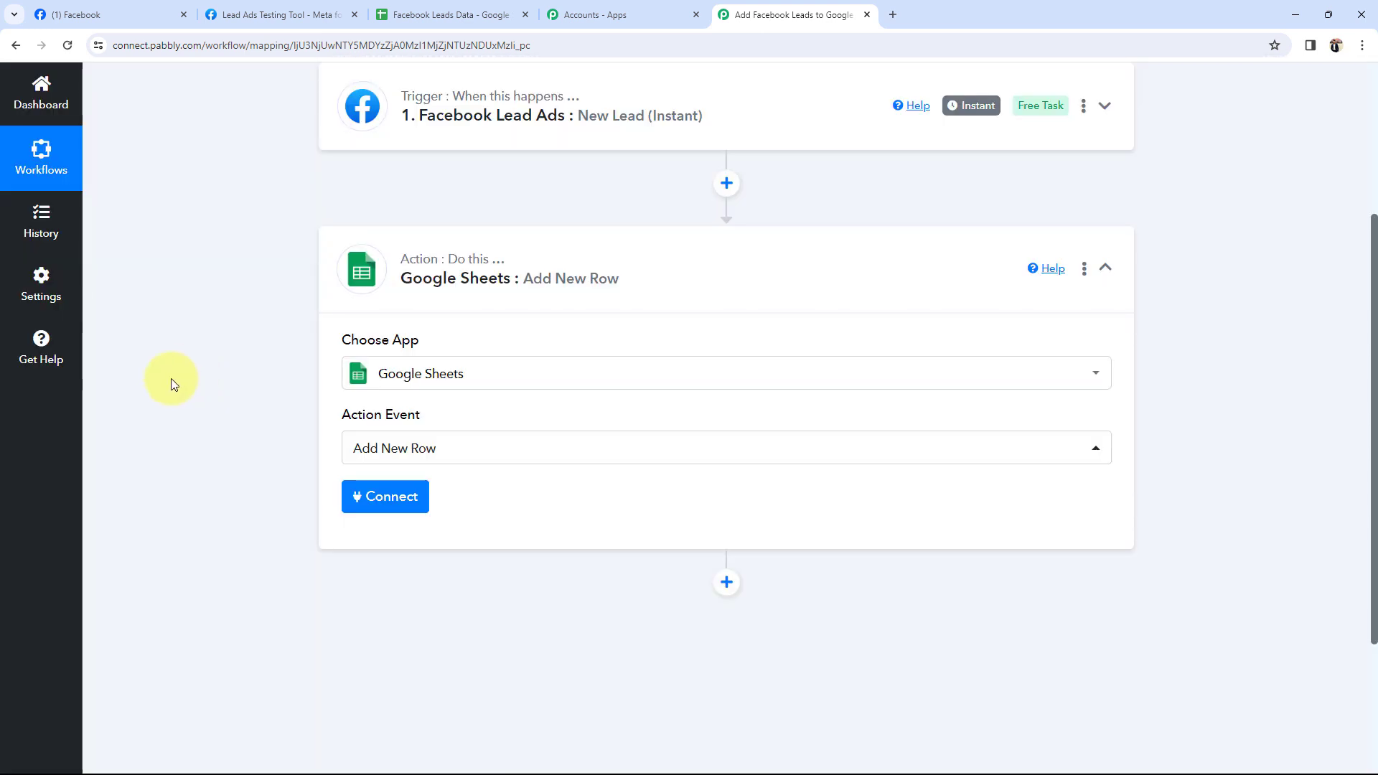
pyautogui.click(373, 497)
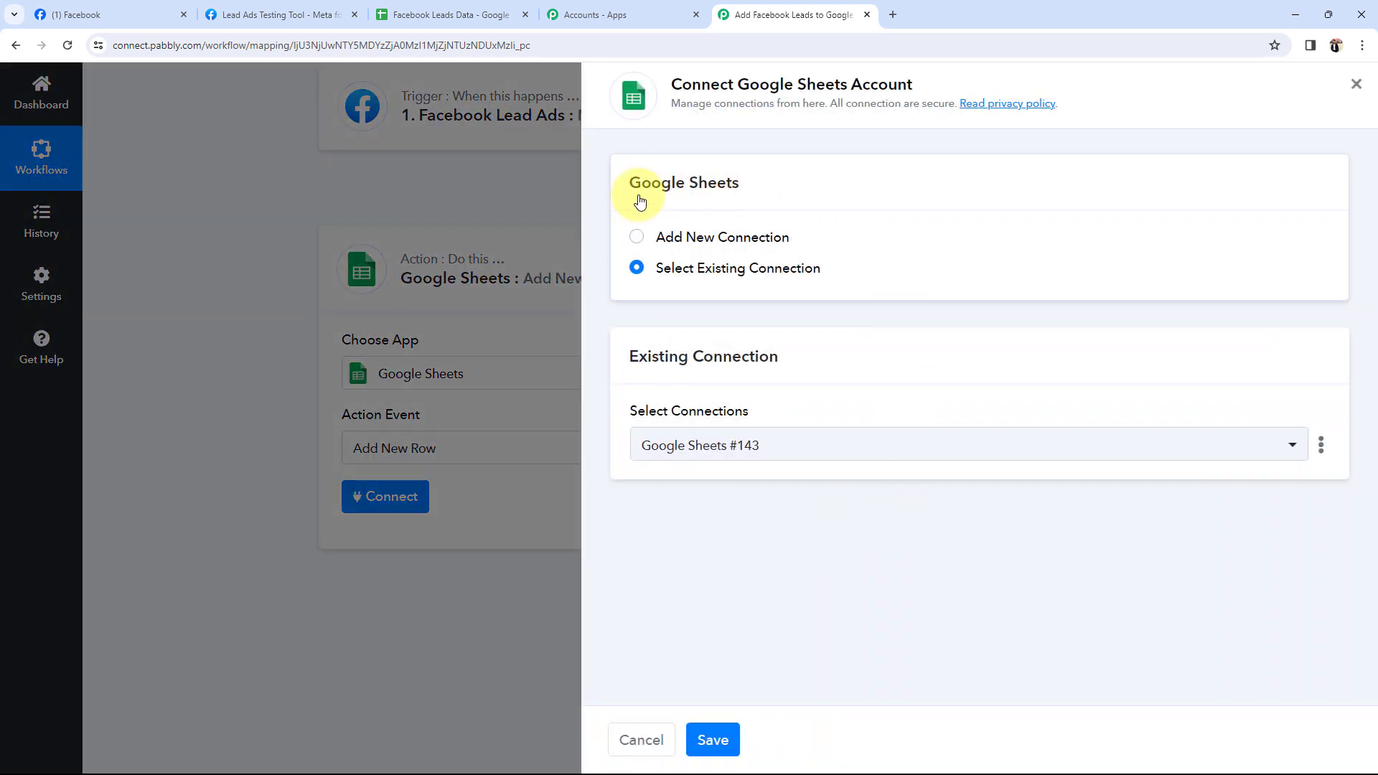
pyautogui.click(636, 237)
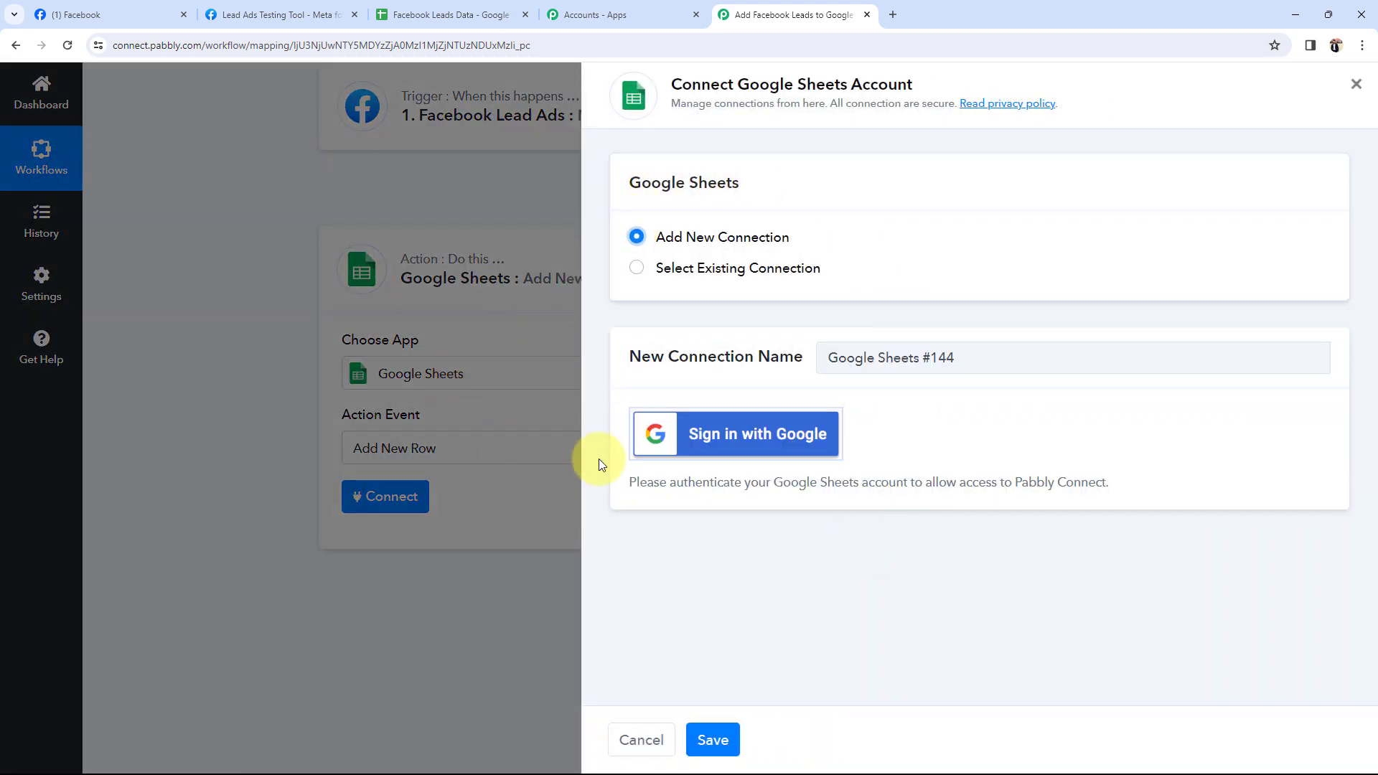
pyautogui.click(713, 434)
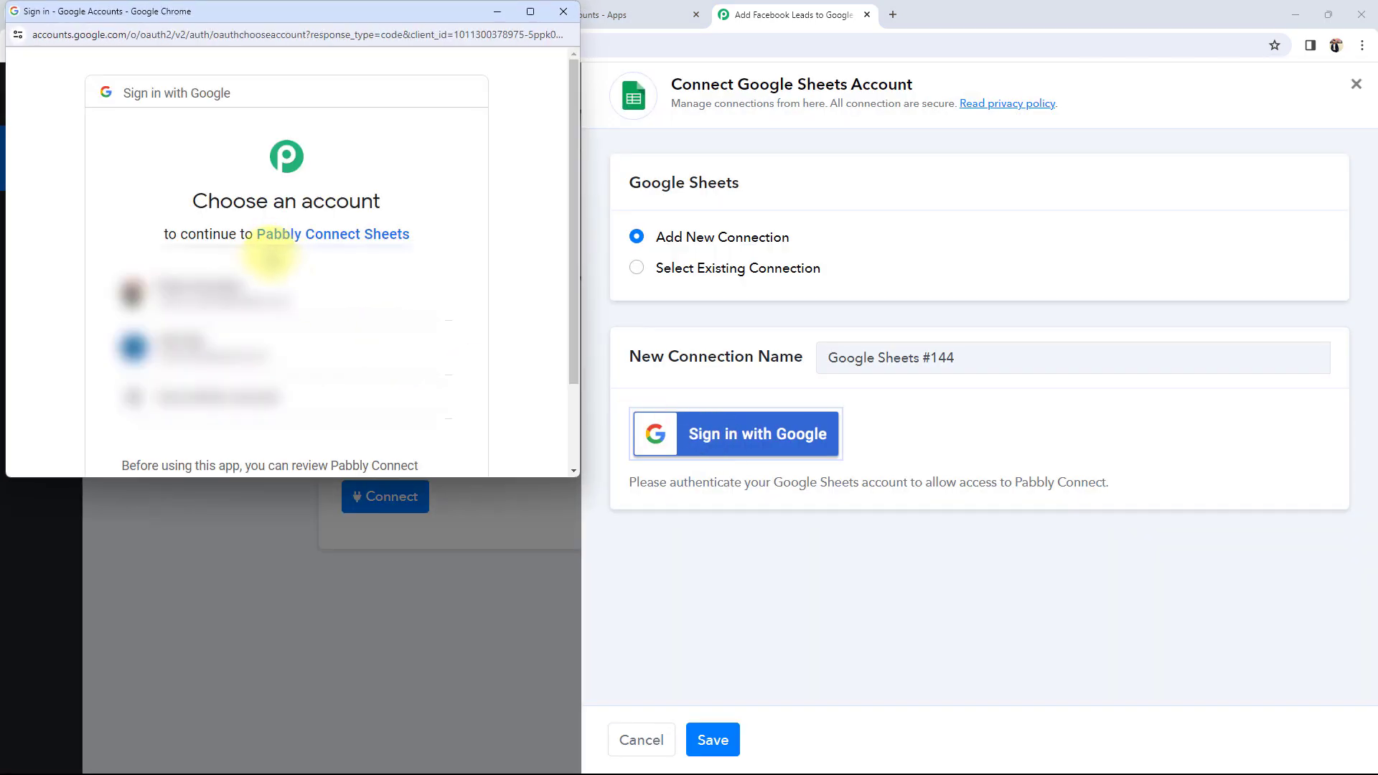
pyautogui.click(141, 293)
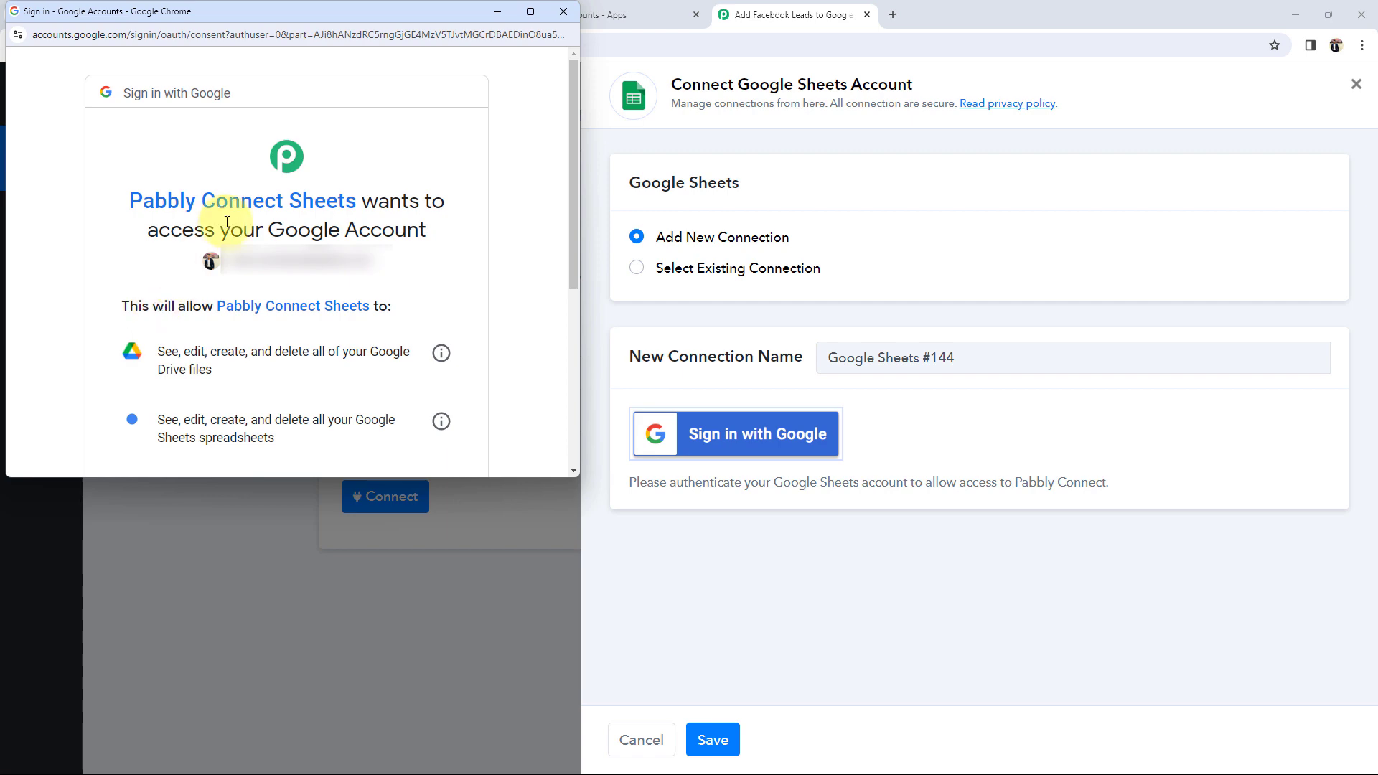
pyautogui.scroll(-5, 237, 208)
pyautogui.click(339, 362)
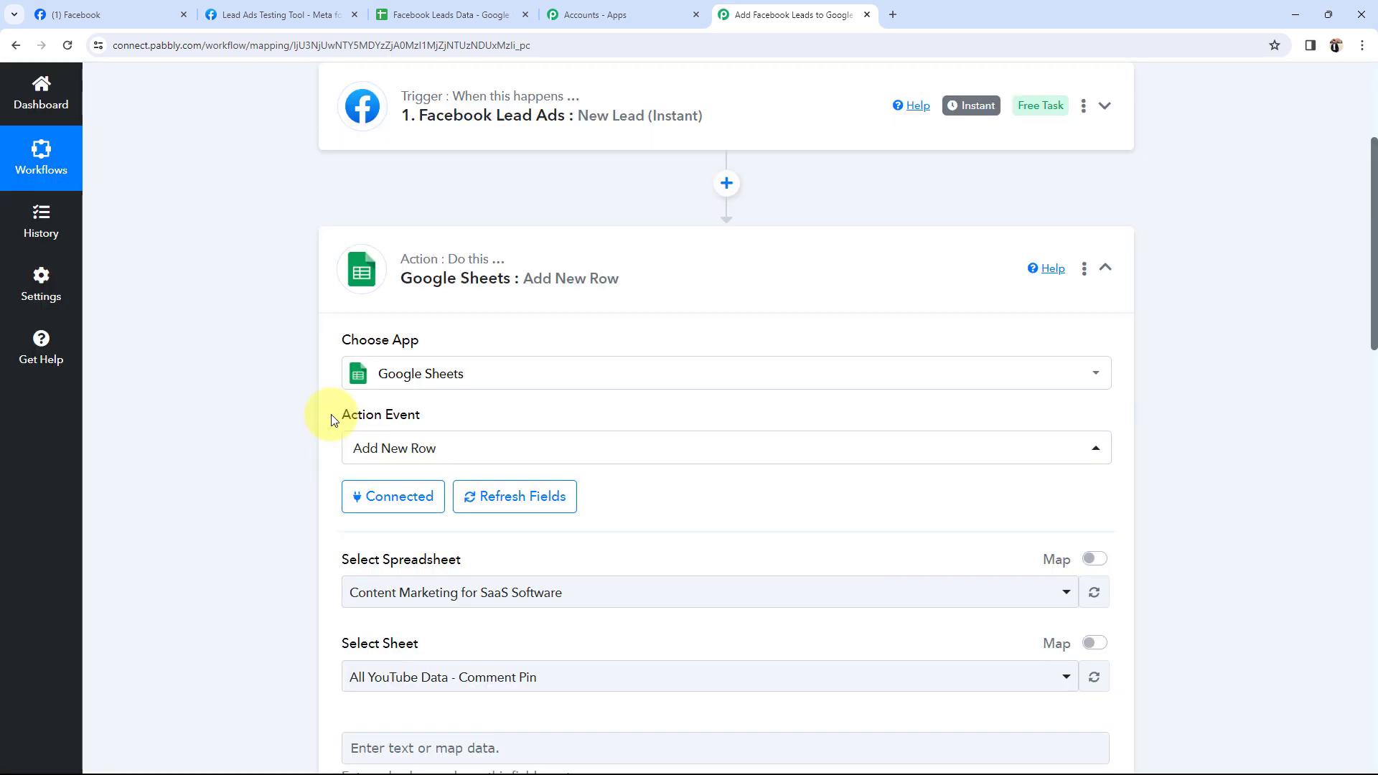
# - Check the Select Spreadsheet setting against the columns of the Facebook Leads Data spreadsheet, and return to the Pabbly Connect workflow
pyautogui.scroll(-2, 299, 452)
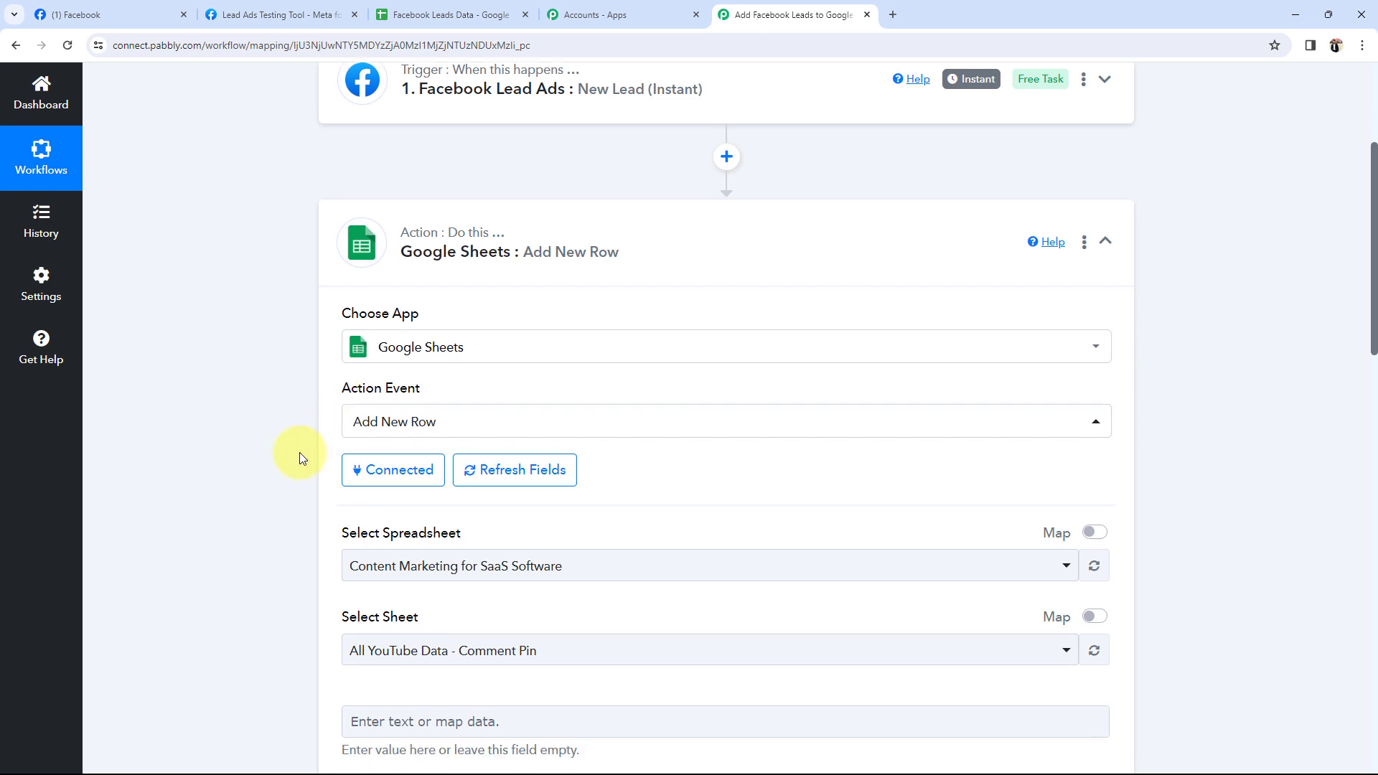
pyautogui.moveTo(345, 424); pyautogui.dragTo(375, 450)
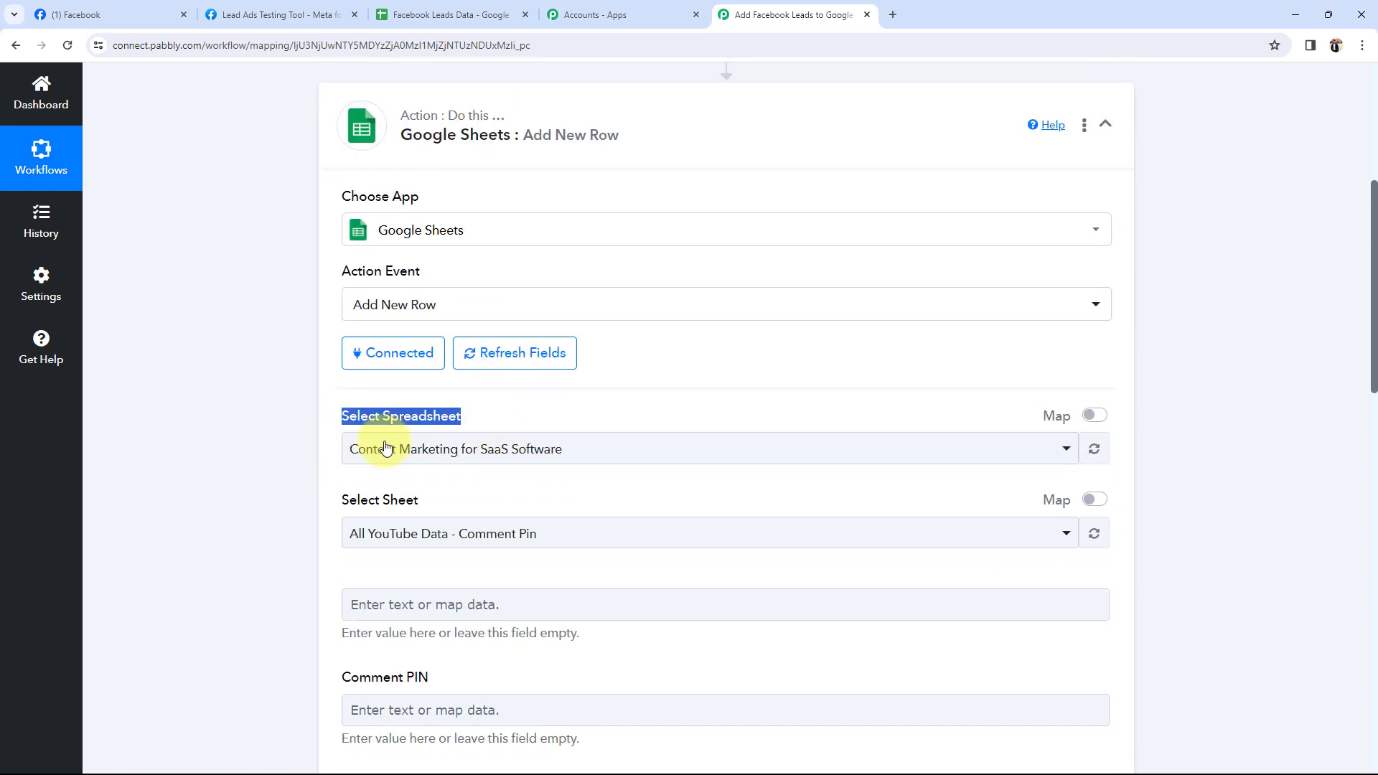
pyautogui.click(310, 446)
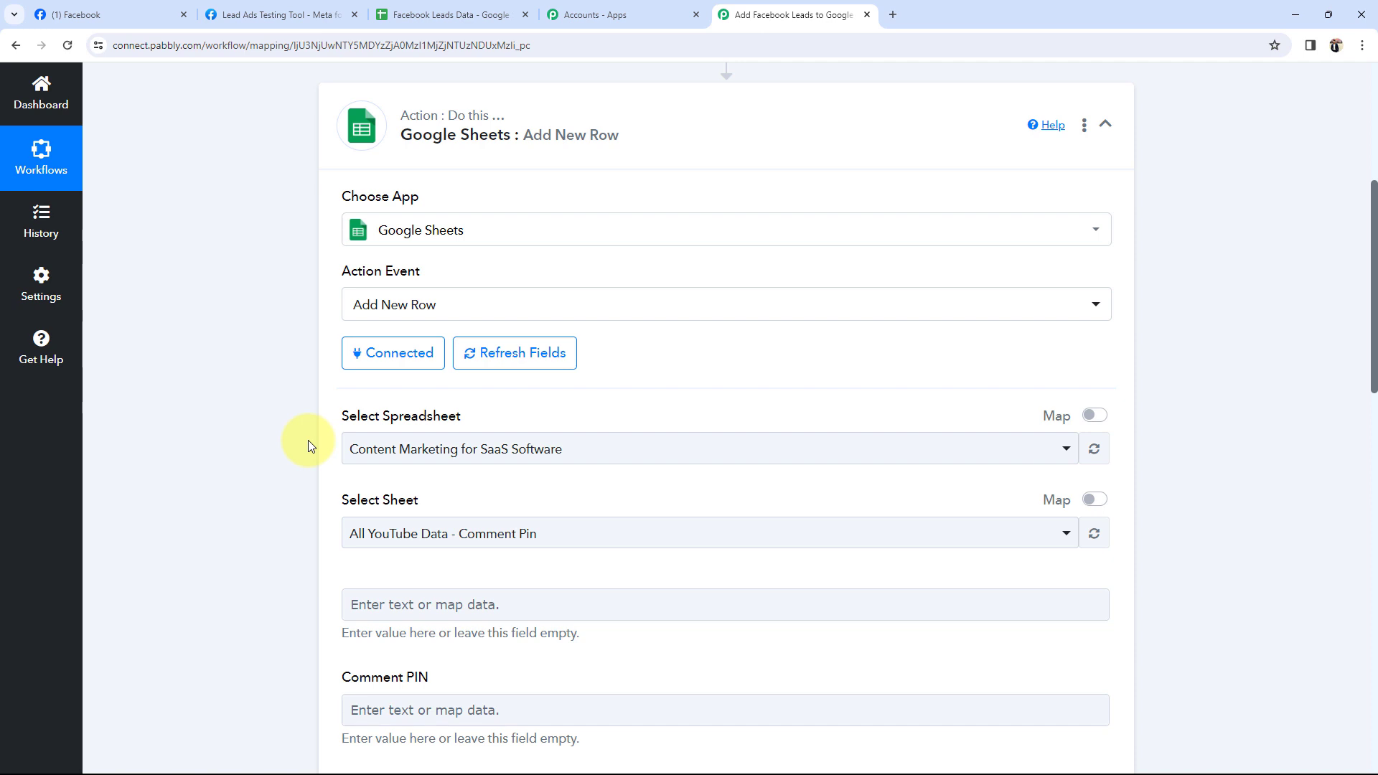
pyautogui.click(386, 14)
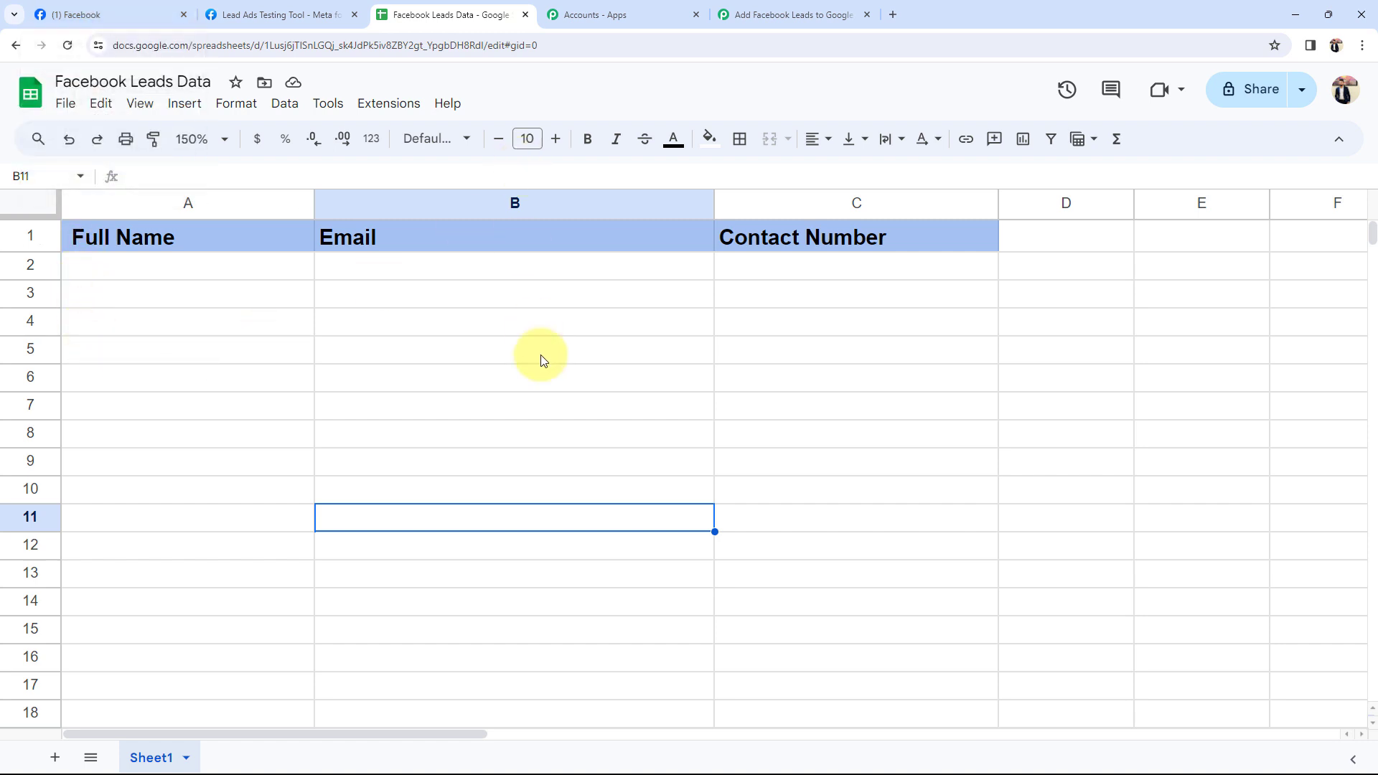
pyautogui.click(215, 265)
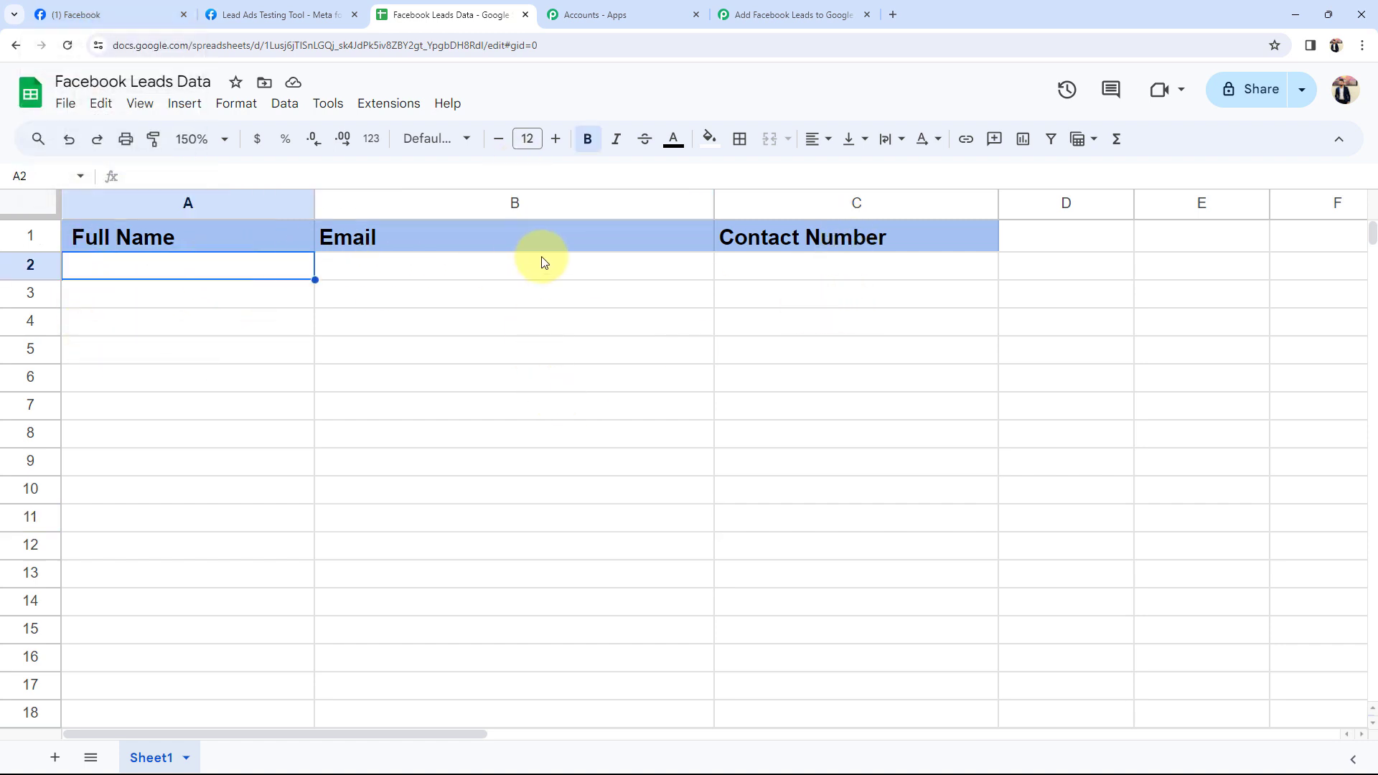
pyautogui.click(545, 263)
pyautogui.click(778, 274)
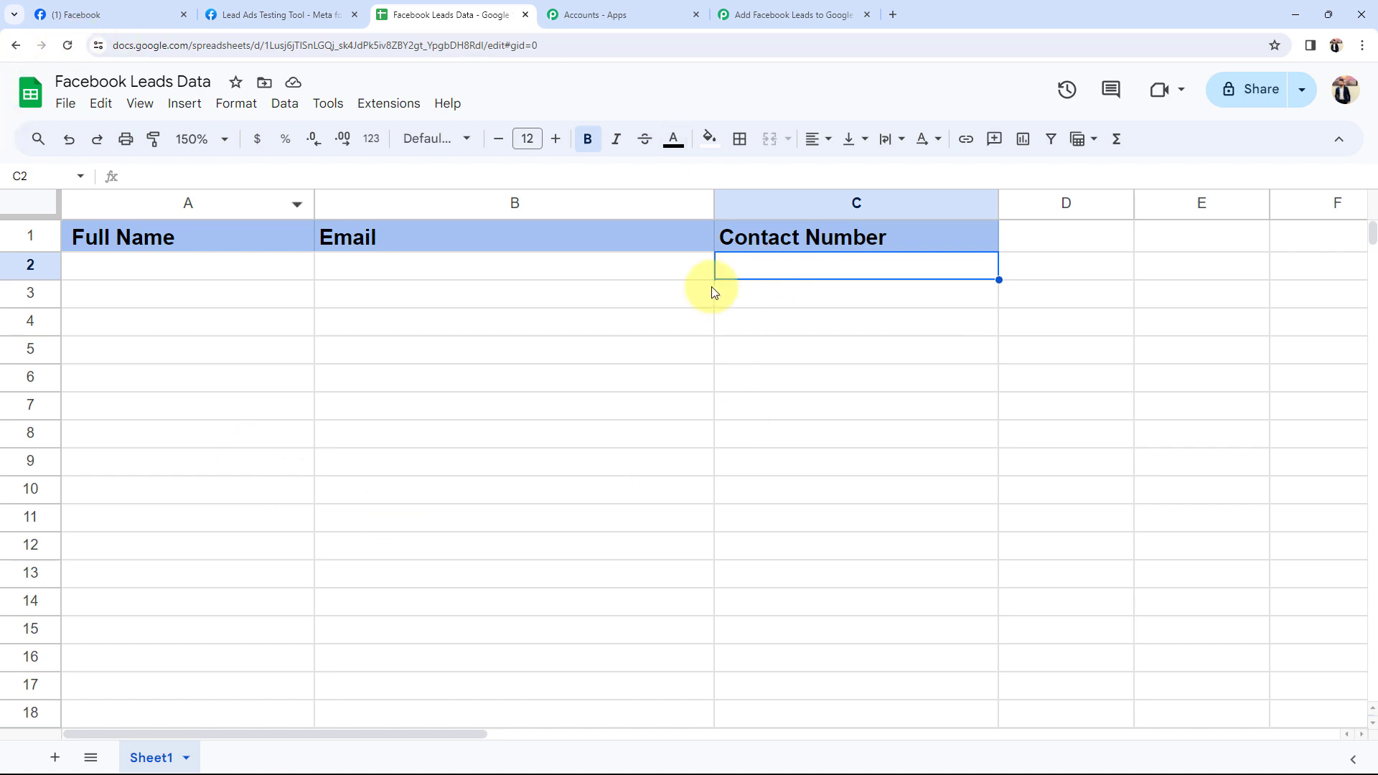
pyautogui.click(783, 14)
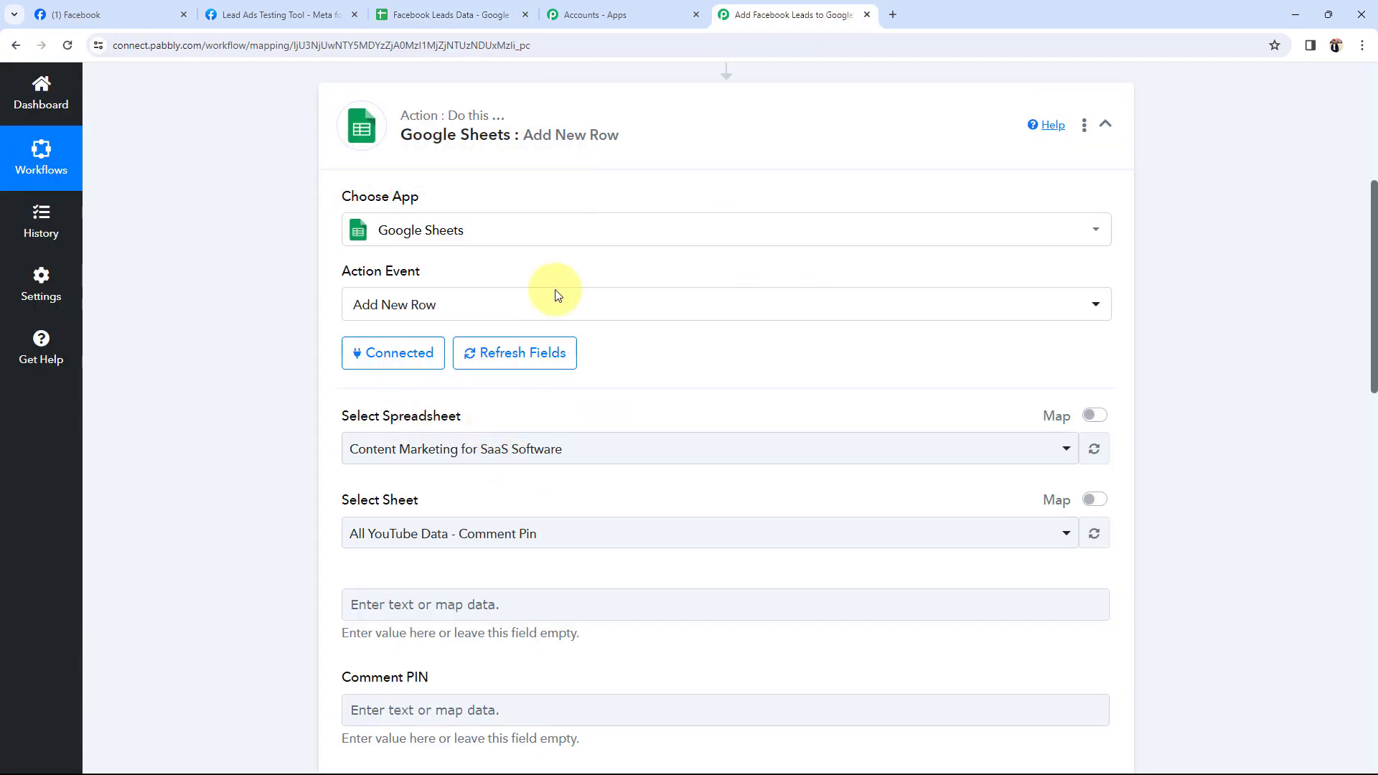
pyautogui.click(476, 12)
pyautogui.click(718, 7)
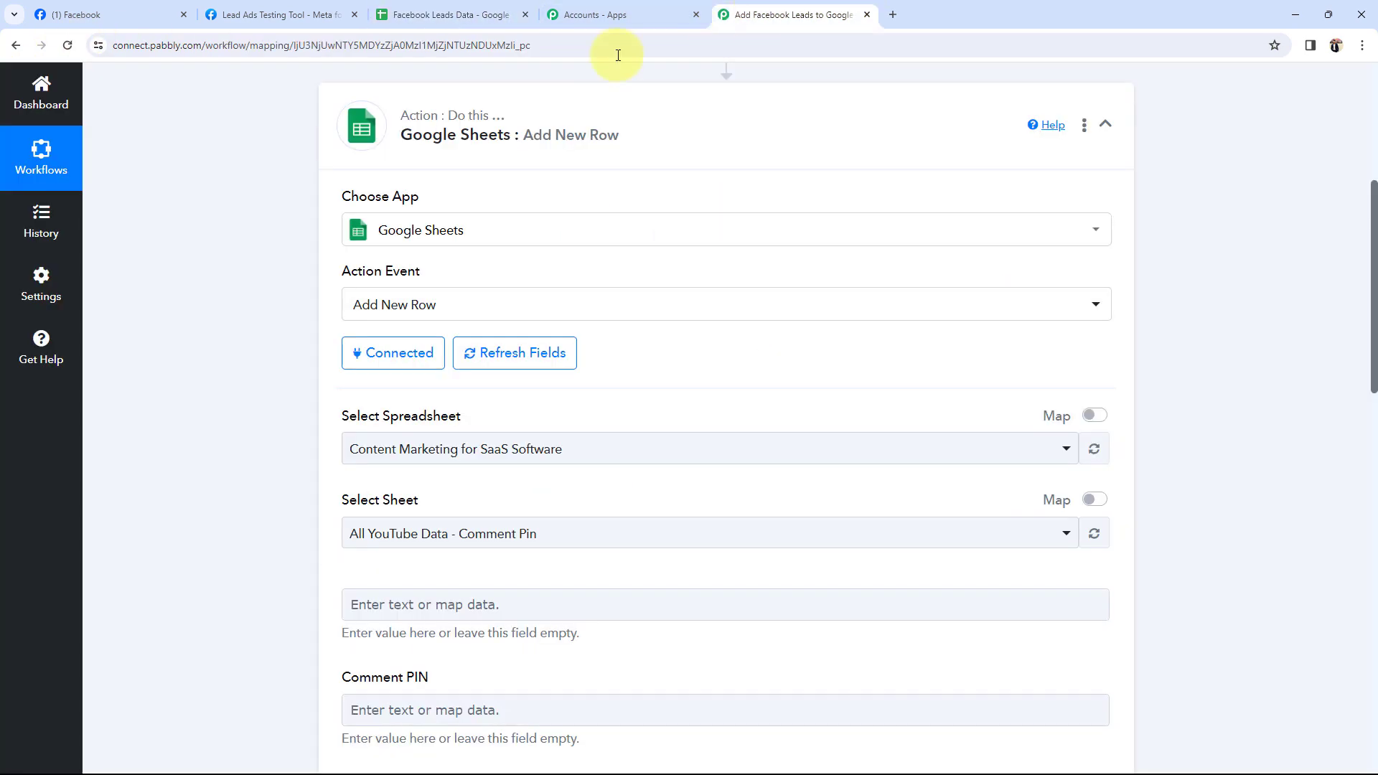
# - Set the Google Sheets action's spreadsheet to Facebook Leads Data
pyautogui.scroll(-4, 388, 610)
pyautogui.click(501, 568)
pyautogui.scroll(-5, 391, 611)
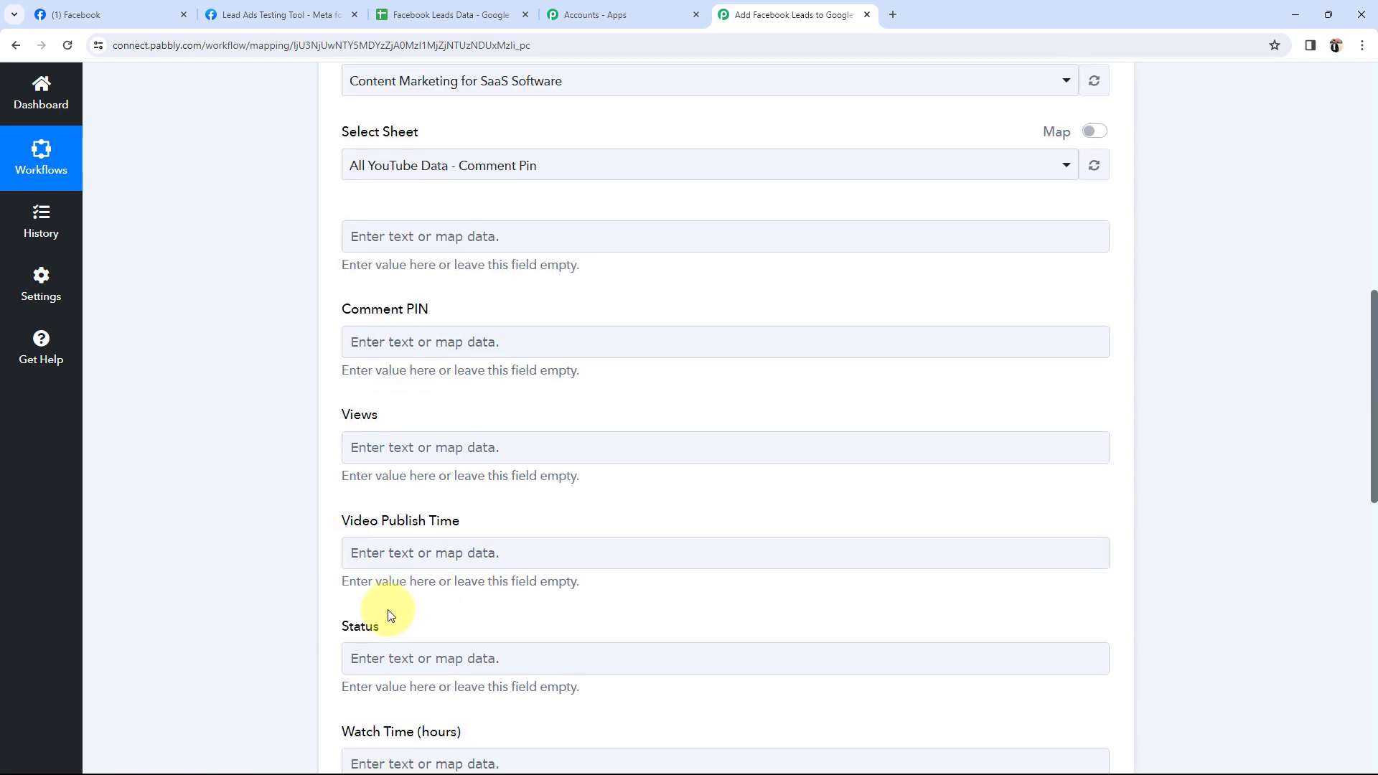
pyautogui.scroll(10, 386, 607)
pyautogui.scroll(5, 191, 583)
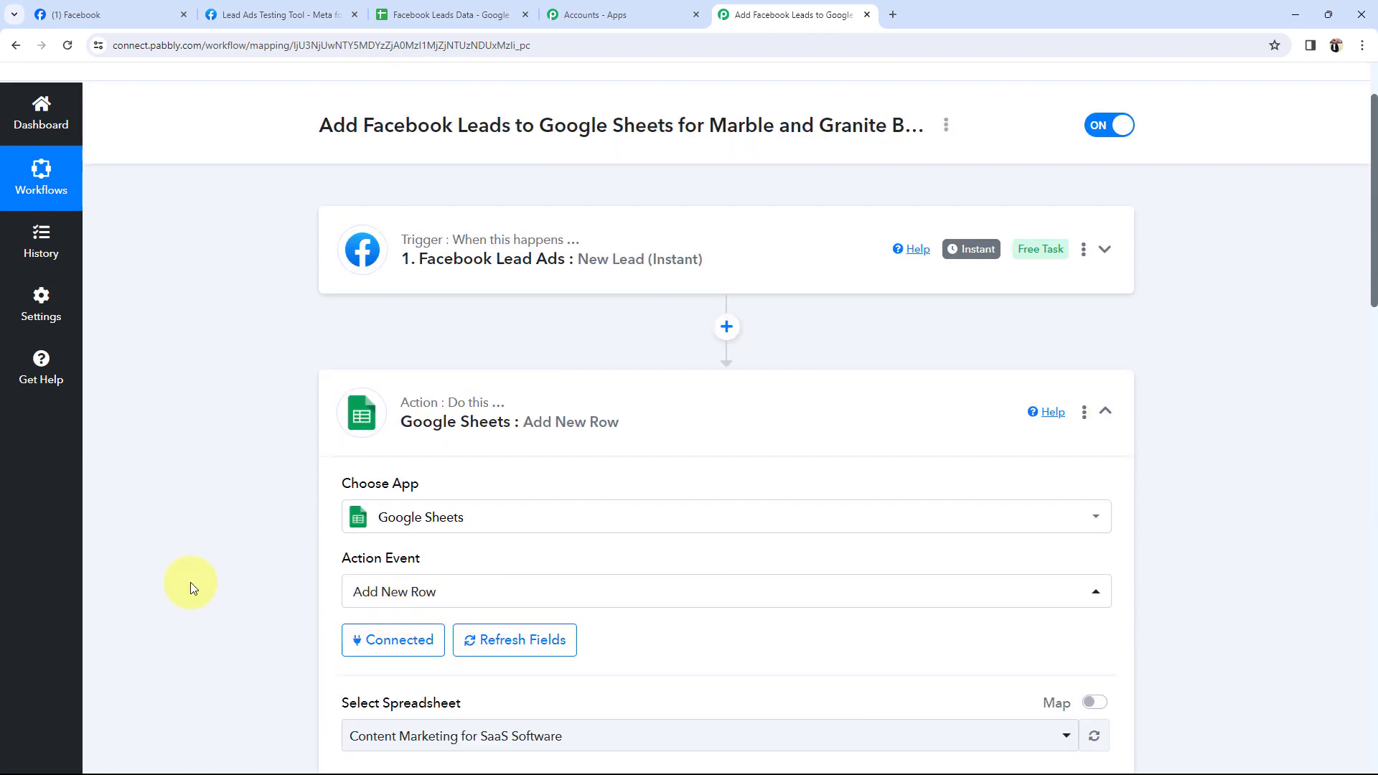
pyautogui.scroll(-5, 194, 582)
pyautogui.click(405, 381)
pyautogui.click(415, 493)
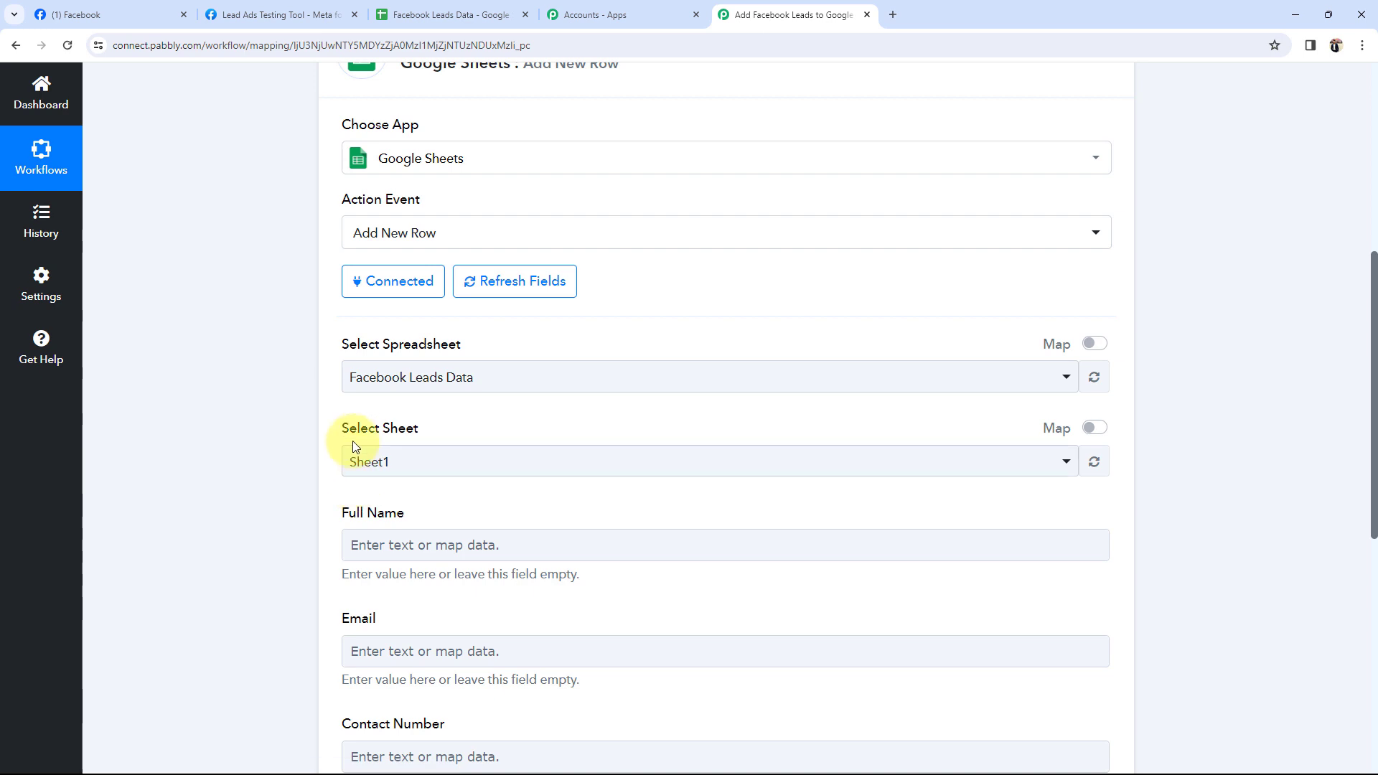
# - Compare the action's selected sheet with the sheet name and headings in Google Sheets, and return to the Pabbly Connect workflow
pyautogui.moveTo(342, 431); pyautogui.dragTo(400, 430)
pyautogui.click(444, 15)
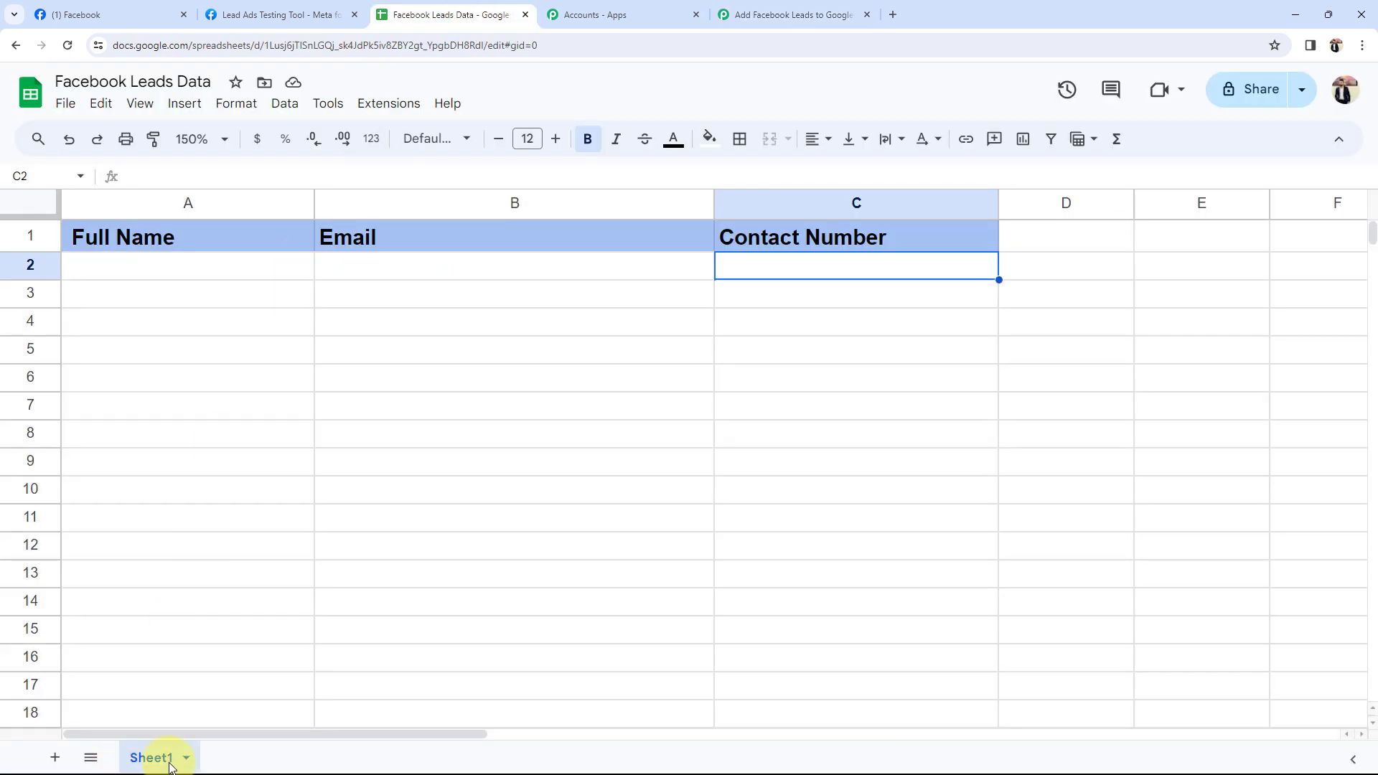
pyautogui.click(201, 387)
pyautogui.click(890, 329)
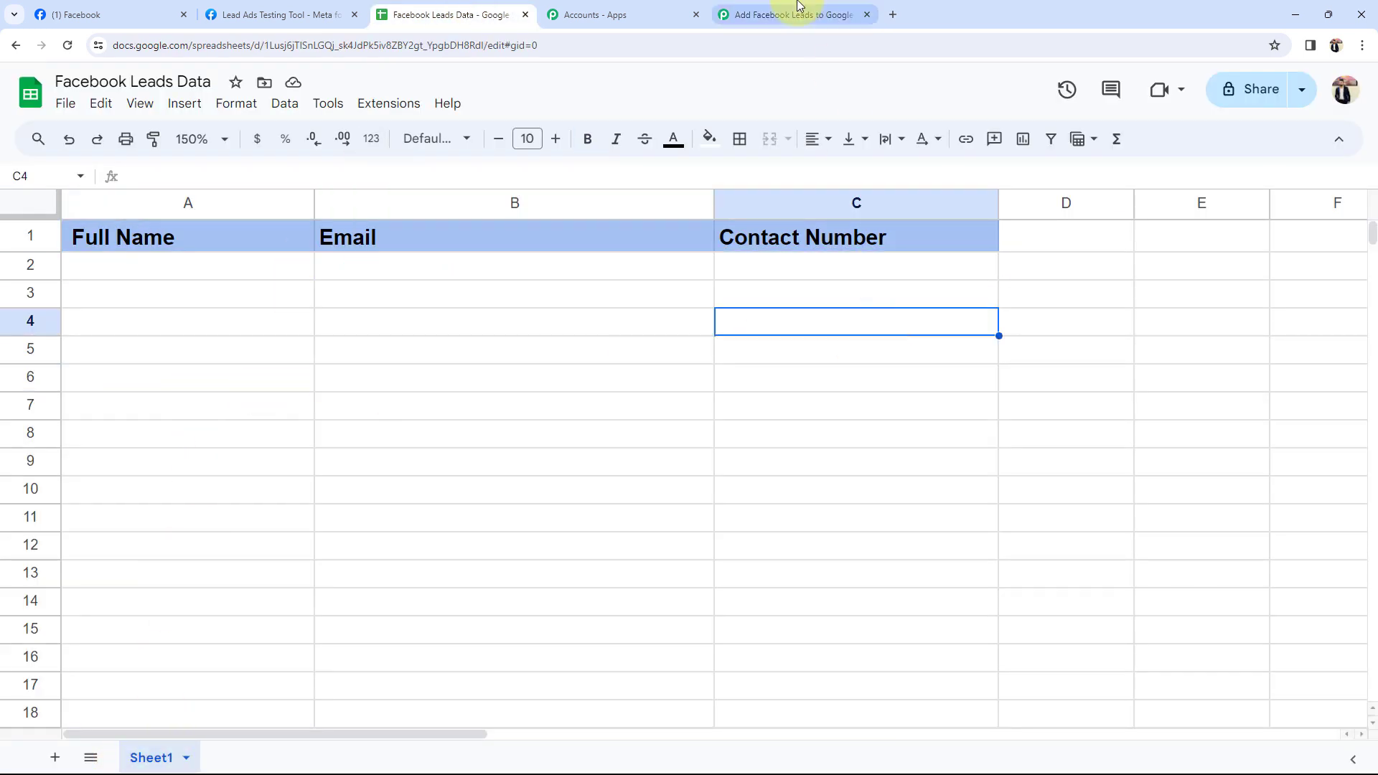
pyautogui.click(786, 14)
# - Map the Full Name column to the Res4 Full Name value from the Facebook Lead Ads trigger
pyautogui.scroll(-4, 201, 399)
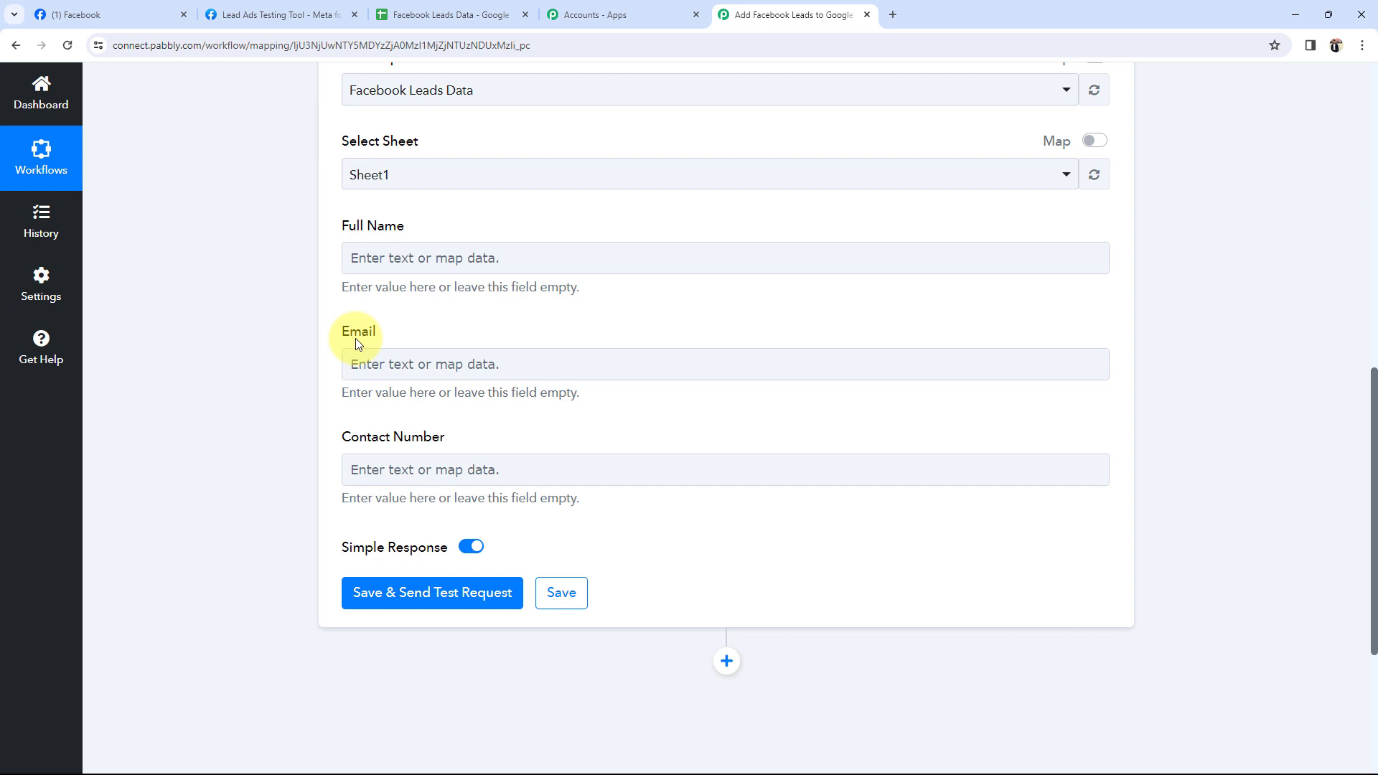
pyautogui.click(416, 251)
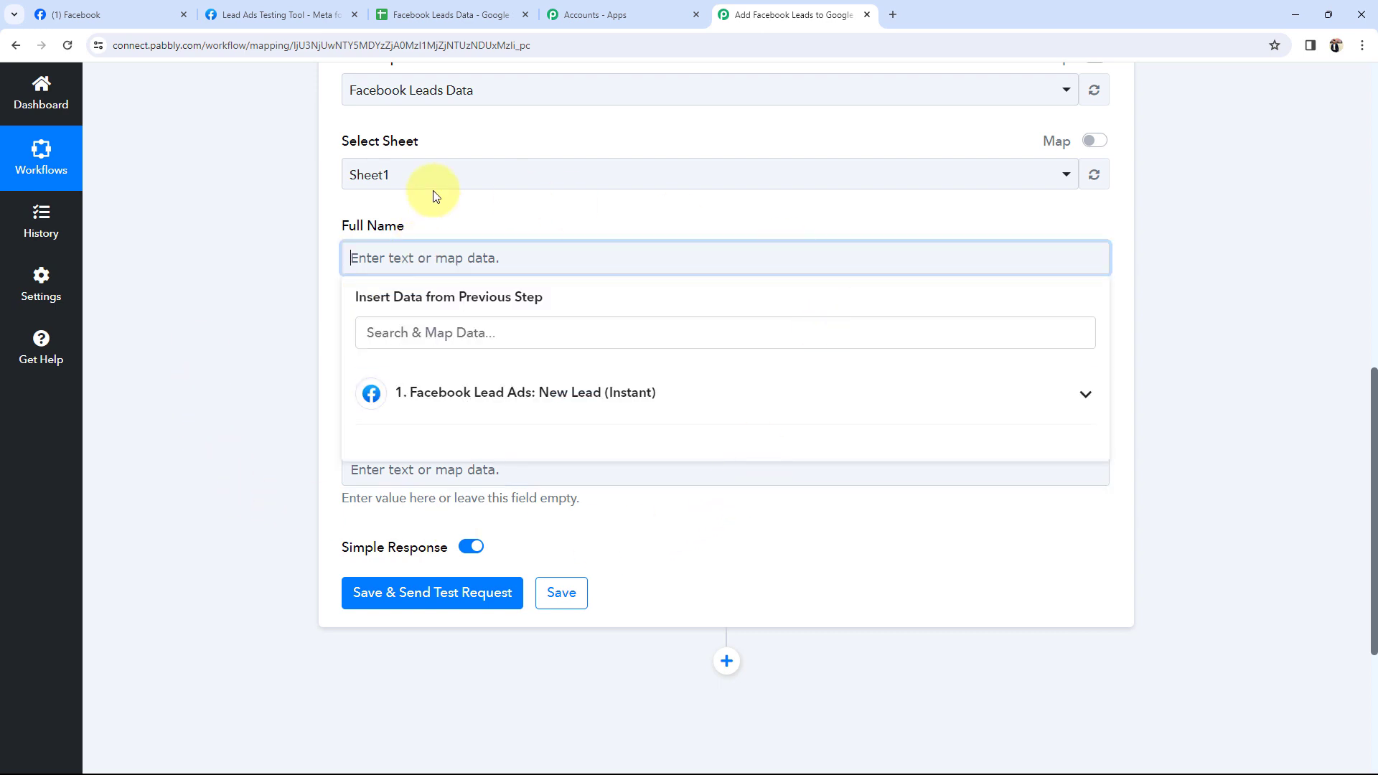
pyautogui.click(1083, 402)
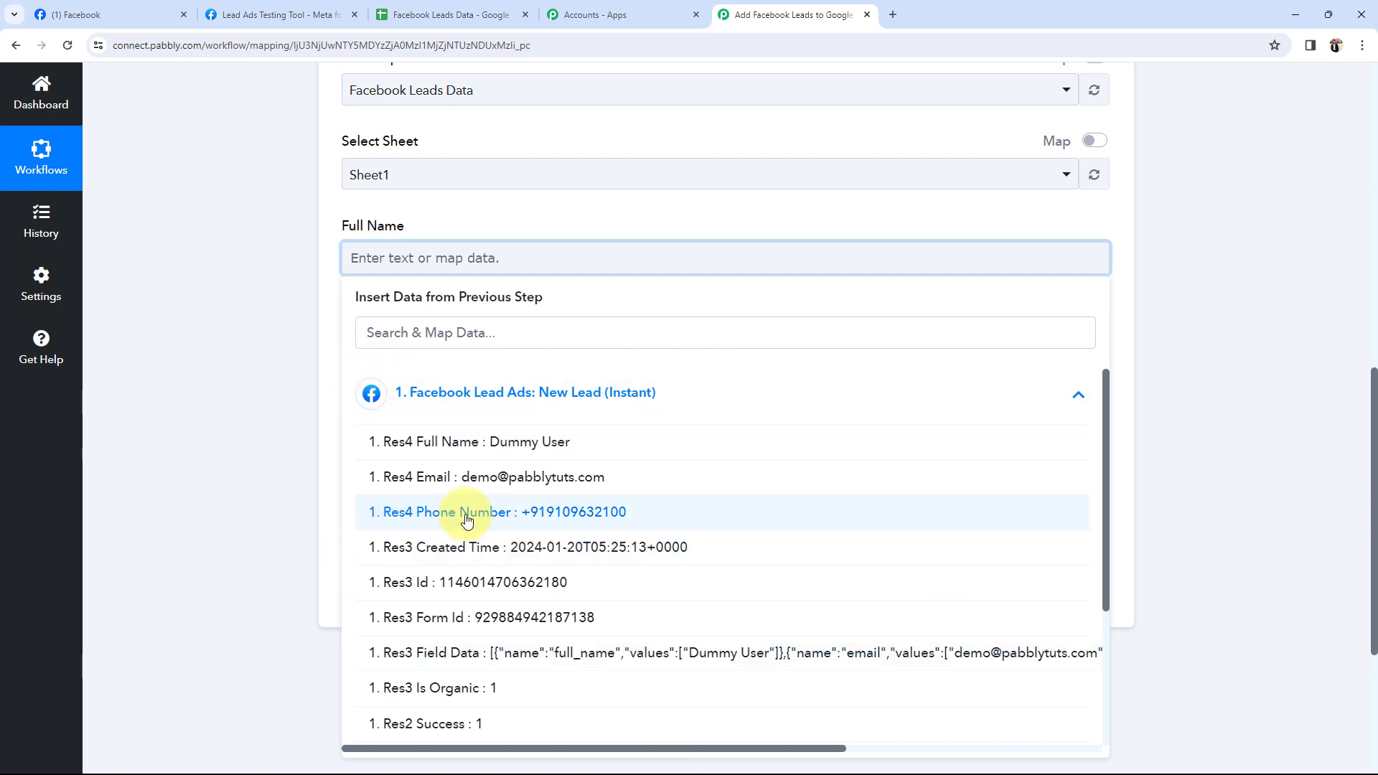
pyautogui.click(457, 442)
pyautogui.click(244, 313)
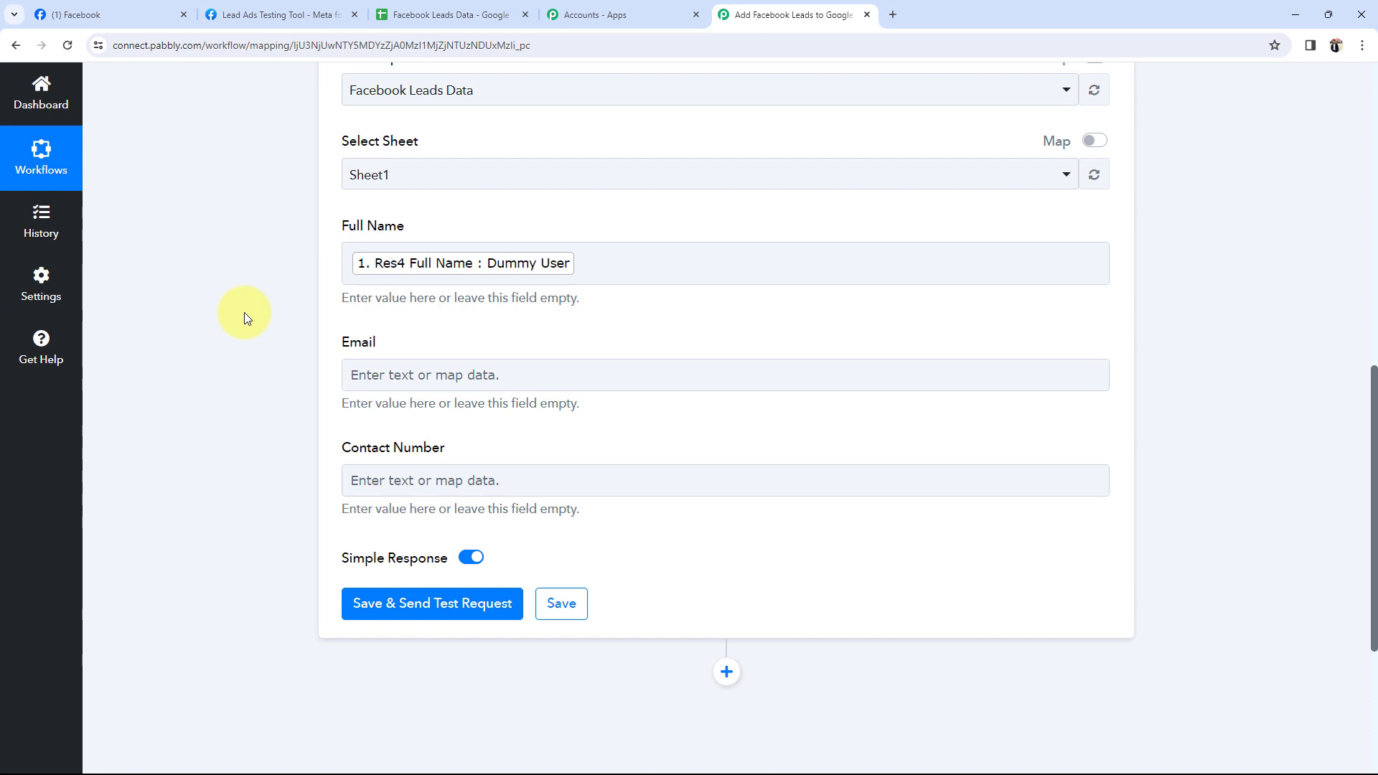
# - Map the Email column to the trigger's Res4 Email value
pyautogui.click(425, 372)
pyautogui.click(455, 508)
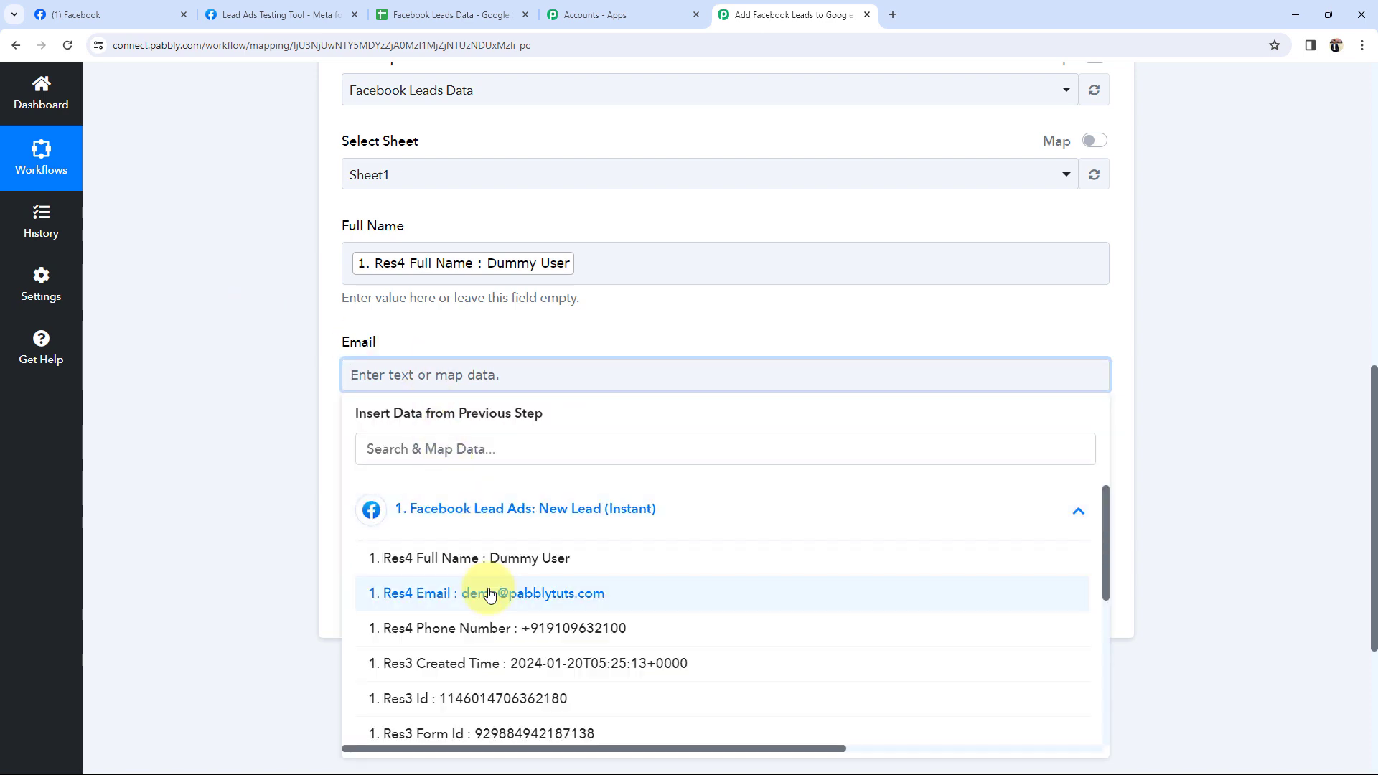
pyautogui.click(468, 594)
pyautogui.click(318, 382)
# - Map the Contact Number column to the trigger's Res4 Phone Number value and close the mapping list
pyautogui.scroll(-2, 328, 387)
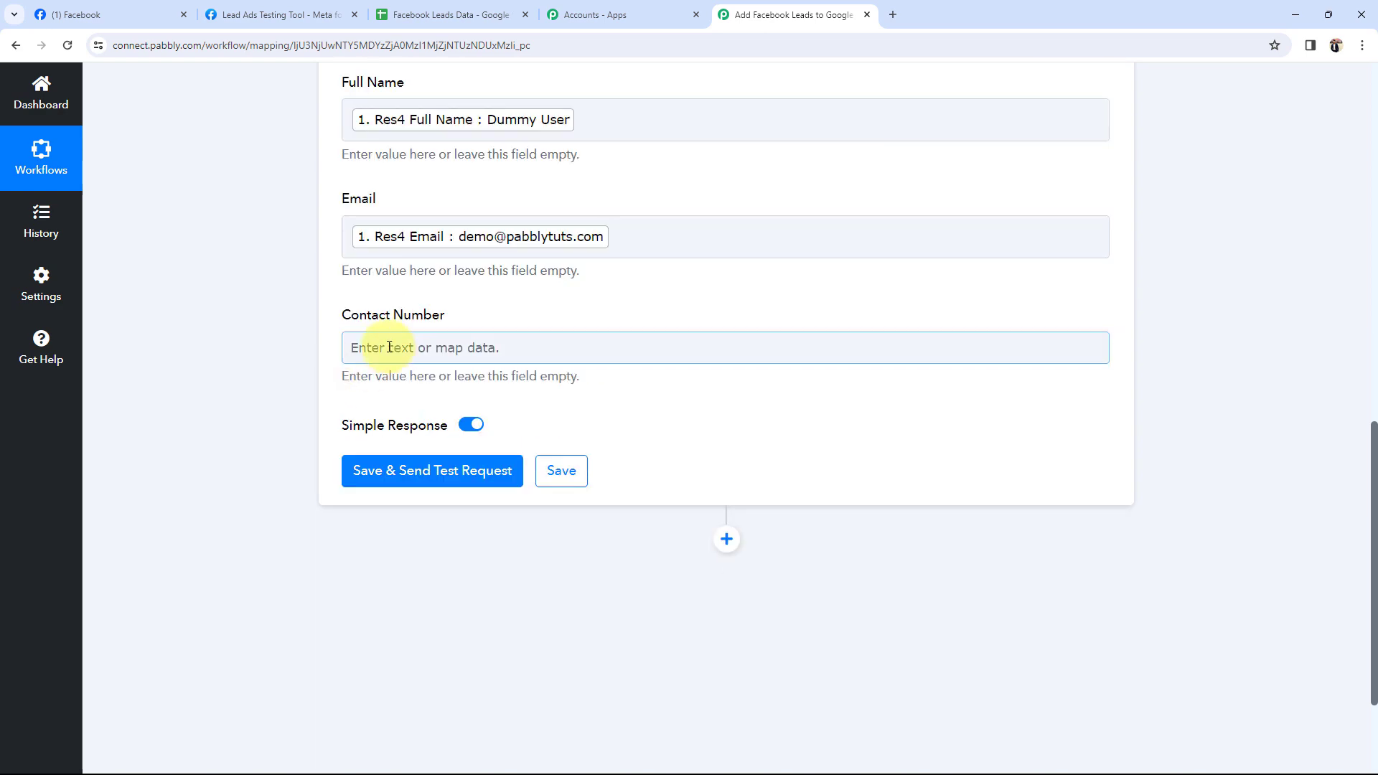
pyautogui.click(368, 347)
pyautogui.click(392, 482)
pyautogui.click(455, 602)
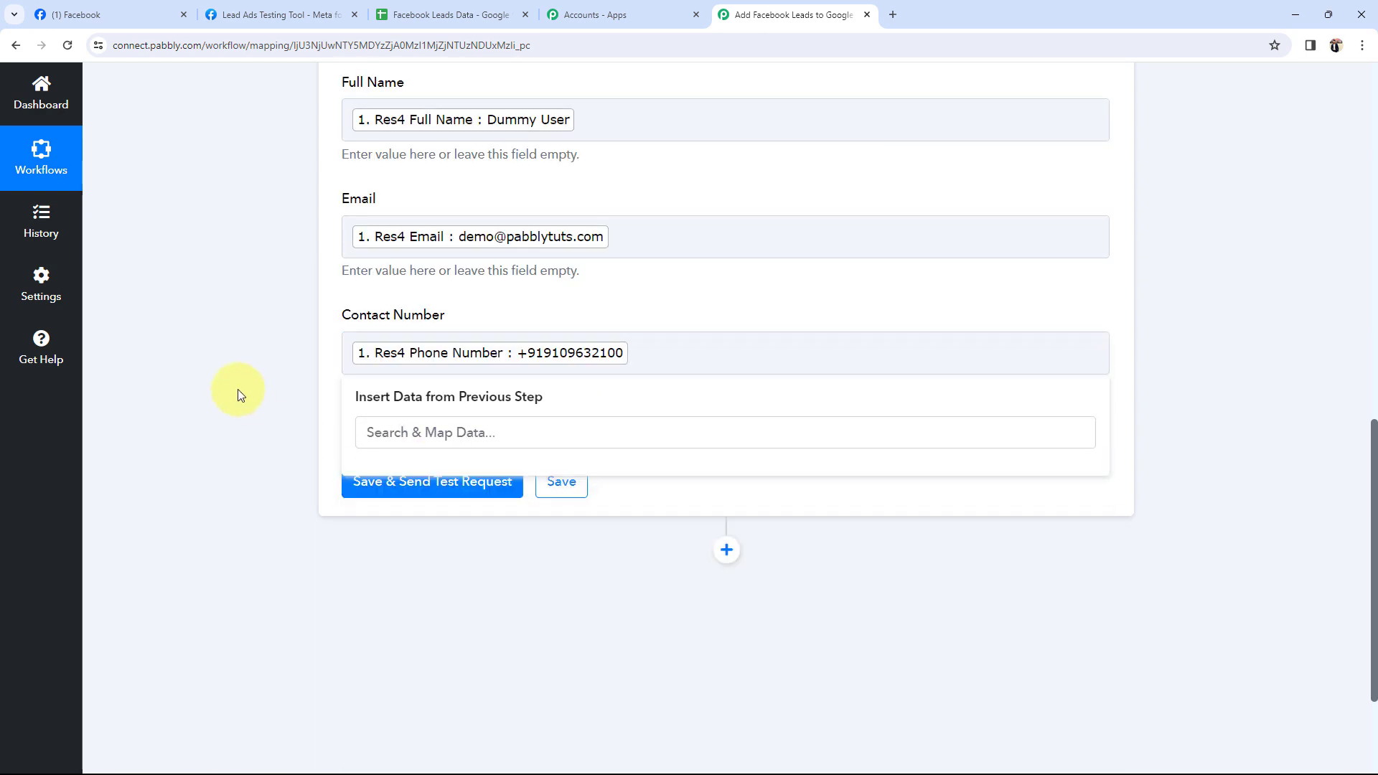
pyautogui.click(238, 389)
pyautogui.scroll(2, 238, 390)
pyautogui.scroll(-1, 238, 389)
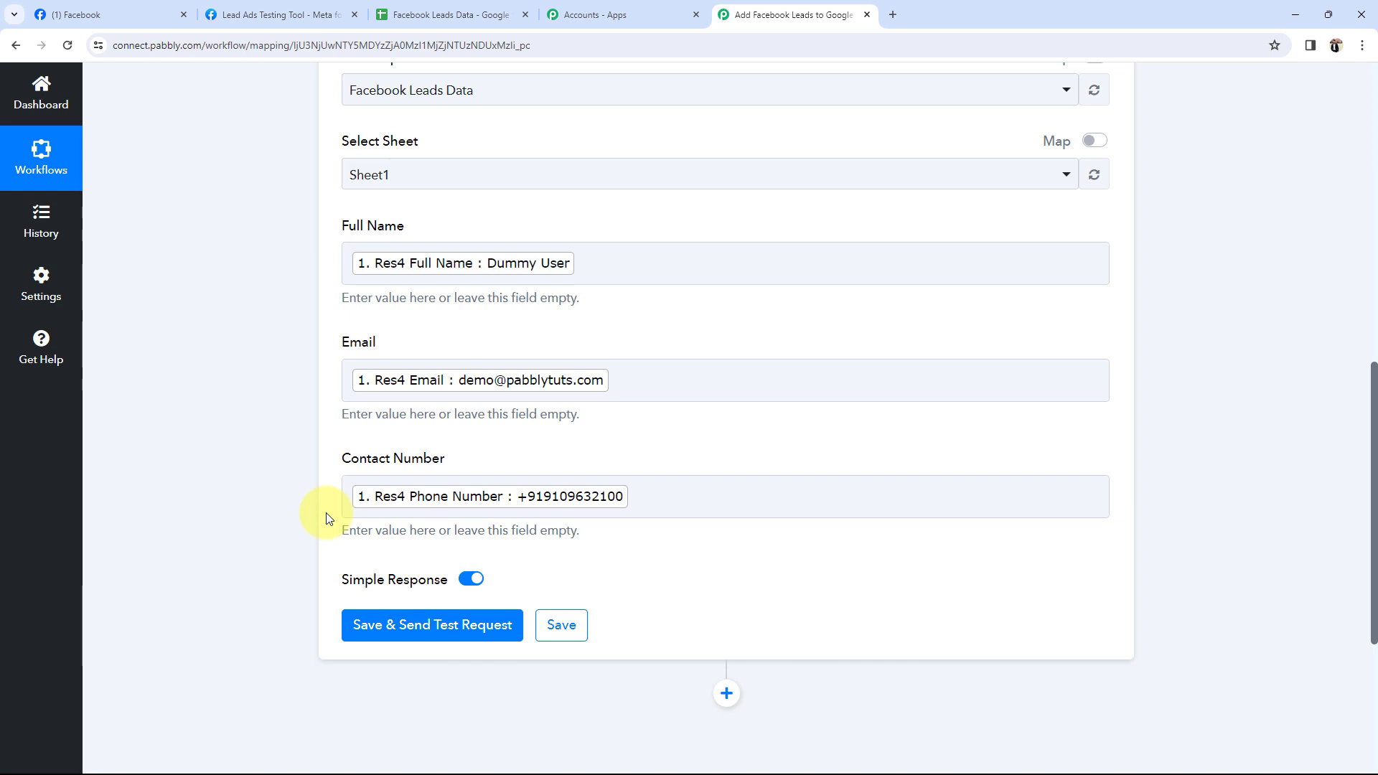
# - Switch to the Facebook Leads Data spreadsheet in Google Sheets and inspect the rows below its headings
pyautogui.click(467, 16)
pyautogui.click(283, 272)
pyautogui.click(708, 293)
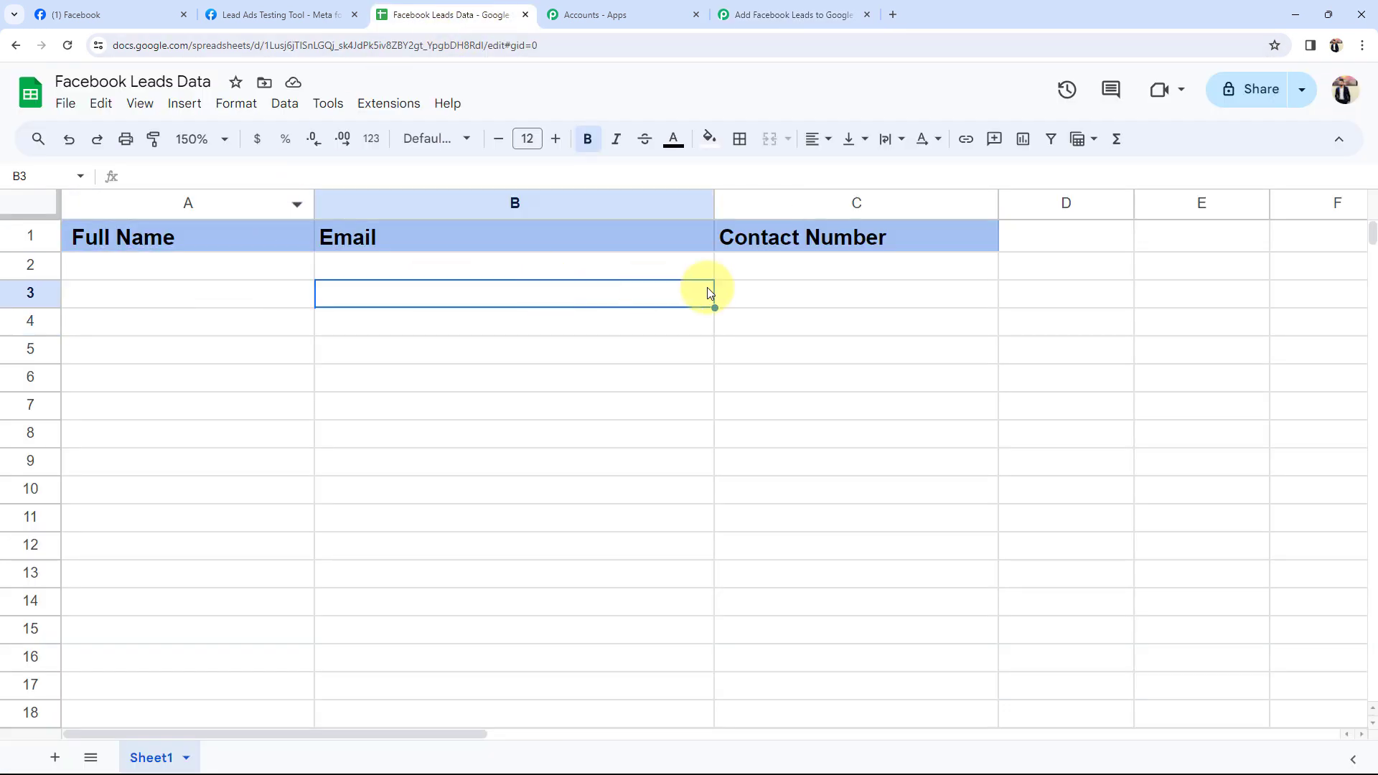
# - Check the empty row below the Contact Number heading and return to the Pabbly Connect workflow
pyautogui.click(858, 271)
pyautogui.click(776, 14)
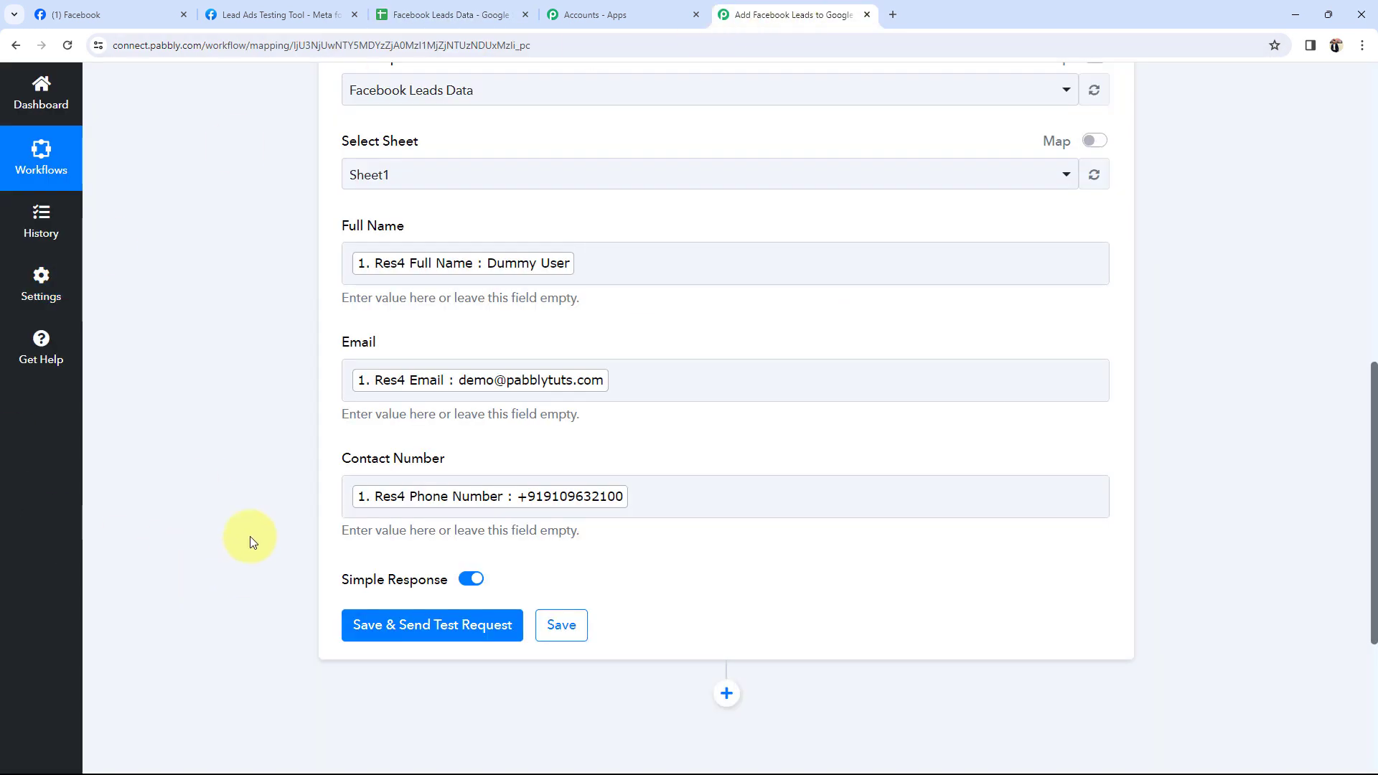
pyautogui.click(628, 263)
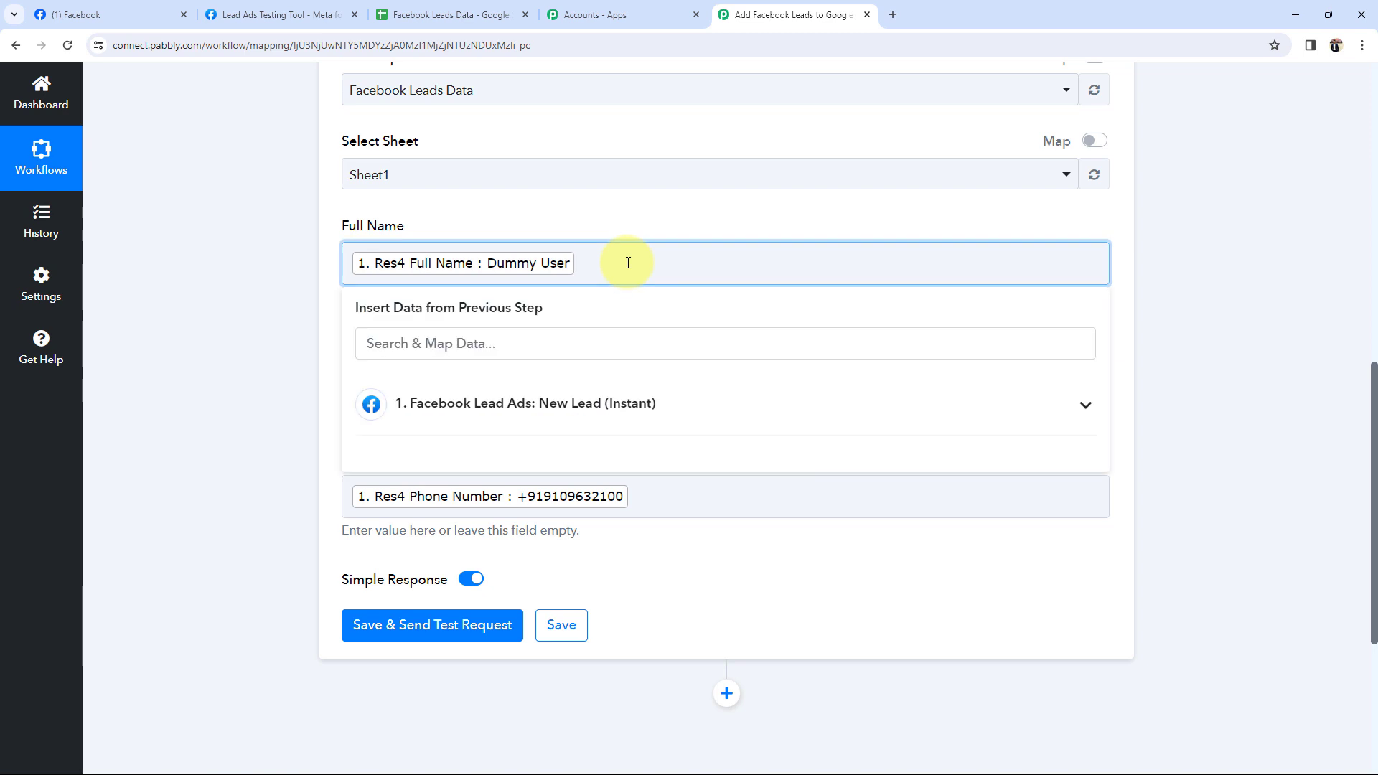
pyautogui.write('dummy')
pyautogui.press('BackSpace')
pyautogui.press('BackSpace')
pyautogui.press('BackSpace')
pyautogui.press('BackSpace')
pyautogui.press('BackSpace')
pyautogui.click(275, 331)
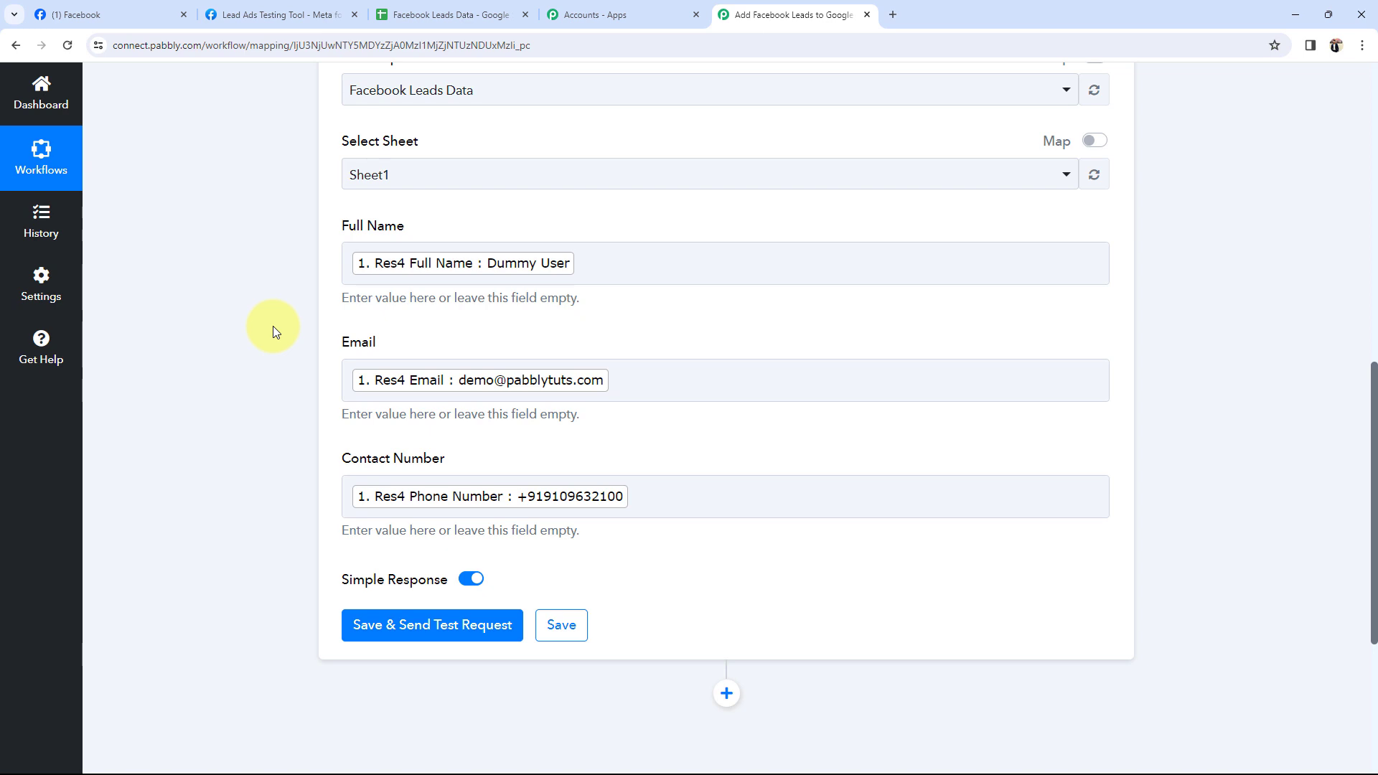
# - Save the Google Sheets action with a test request and examine the updated rows and cells in its response
pyautogui.scroll(-3, 273, 326)
pyautogui.click(384, 415)
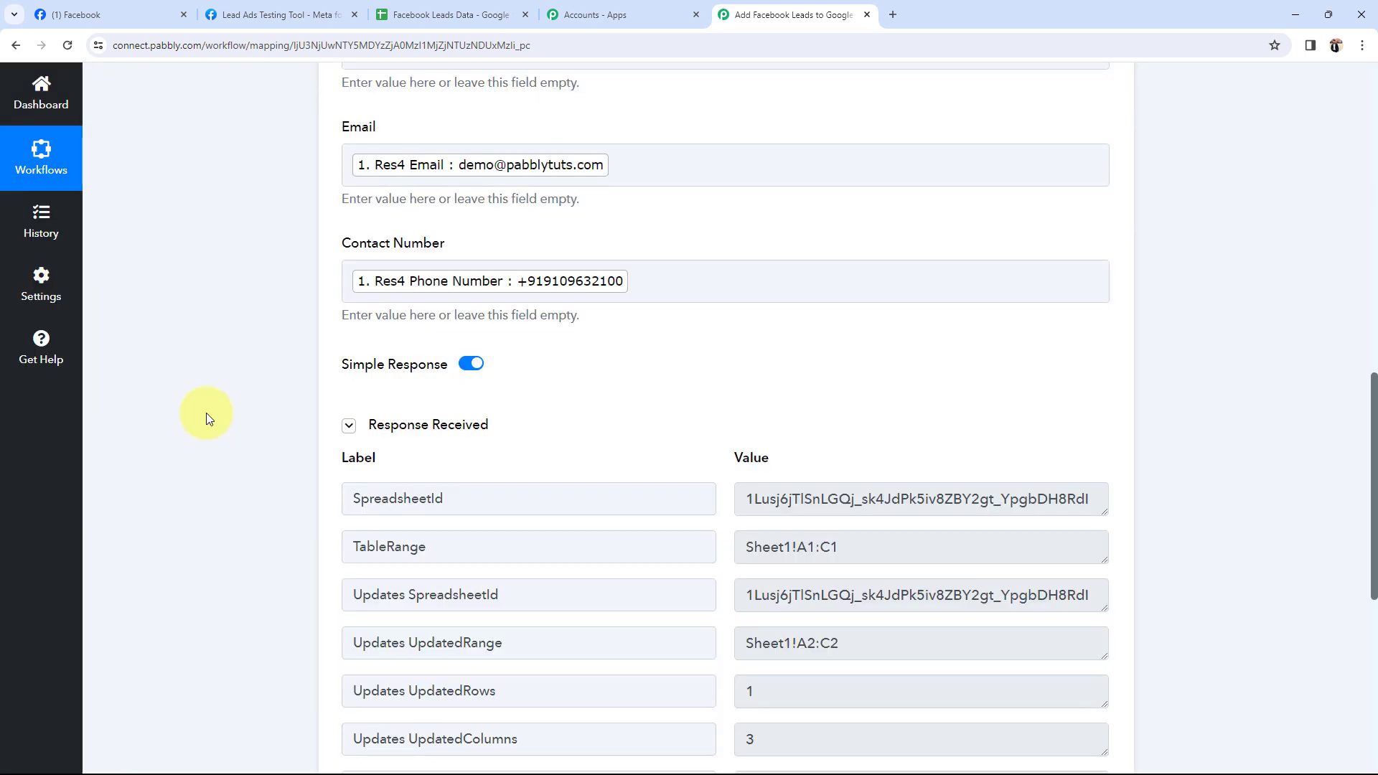
pyautogui.scroll(-4, 205, 413)
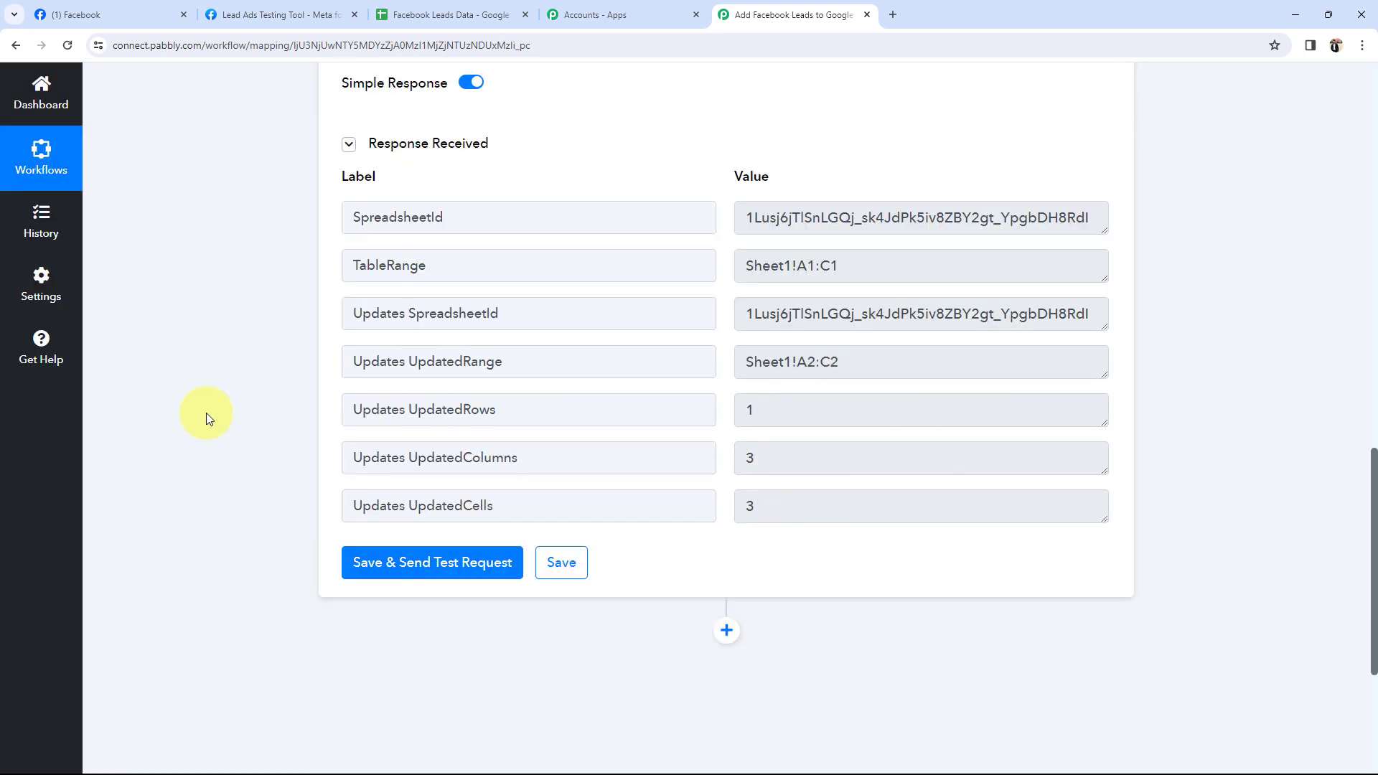
pyautogui.doubleClick(794, 463)
pyautogui.doubleClick(854, 406)
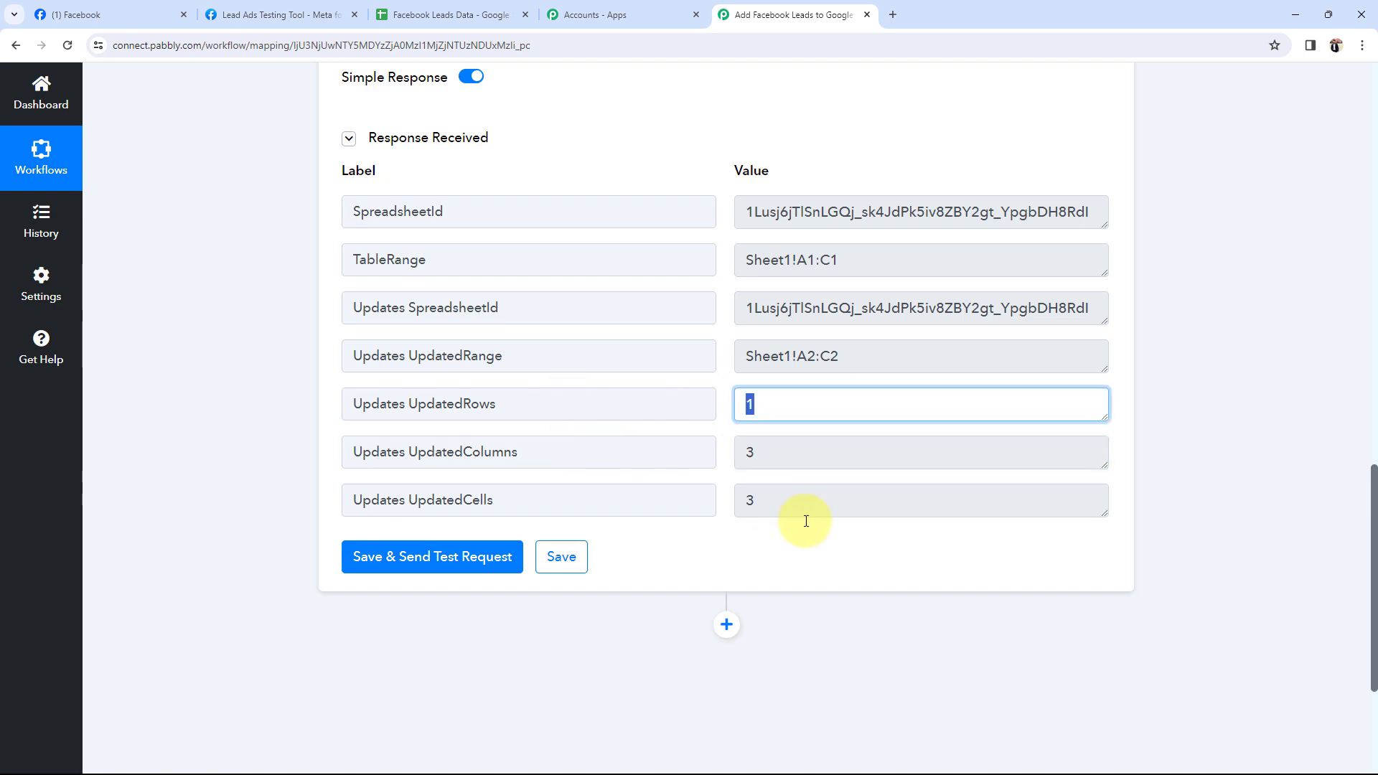
pyautogui.doubleClick(806, 506)
# - Switch to the Facebook Leads Data spreadsheet and check the full name, email and contact number in row 2
pyautogui.click(437, 15)
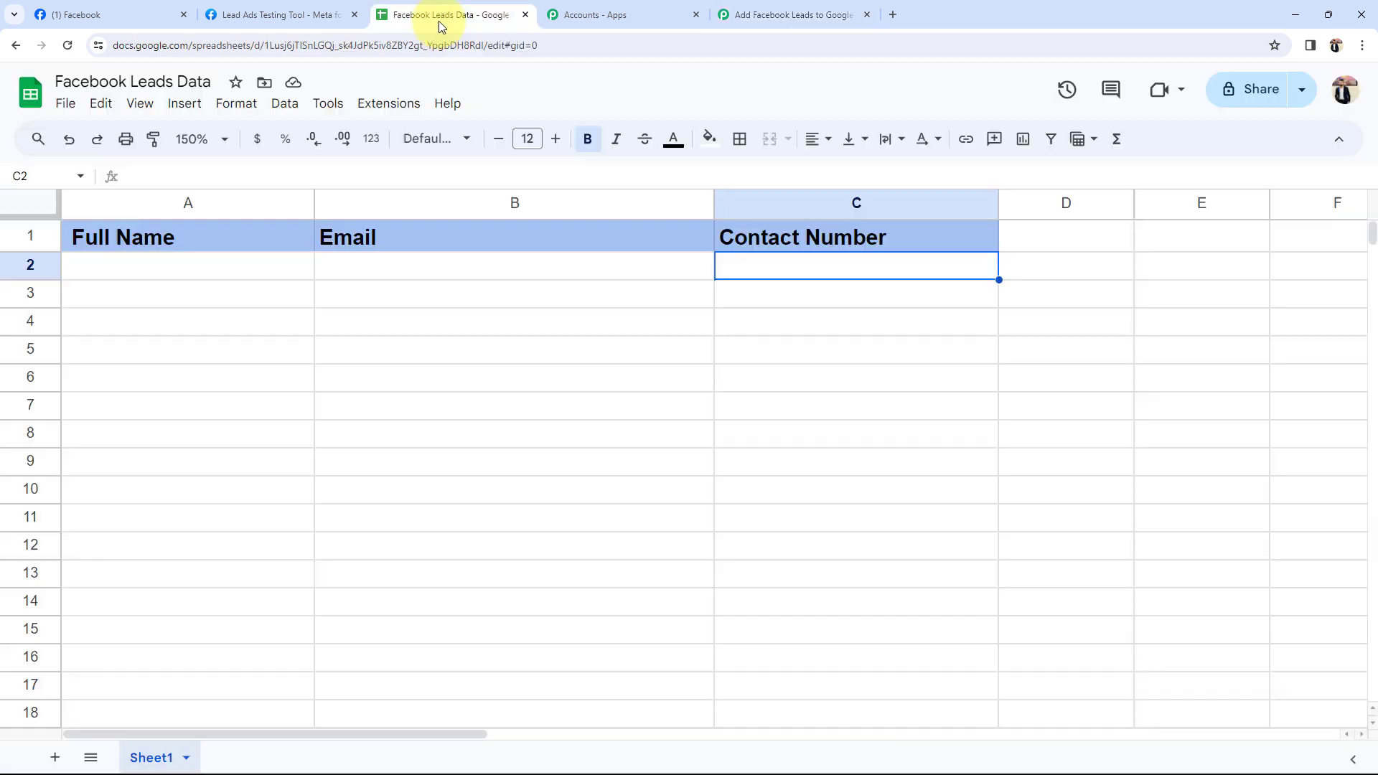
pyautogui.click(160, 316)
pyautogui.click(147, 268)
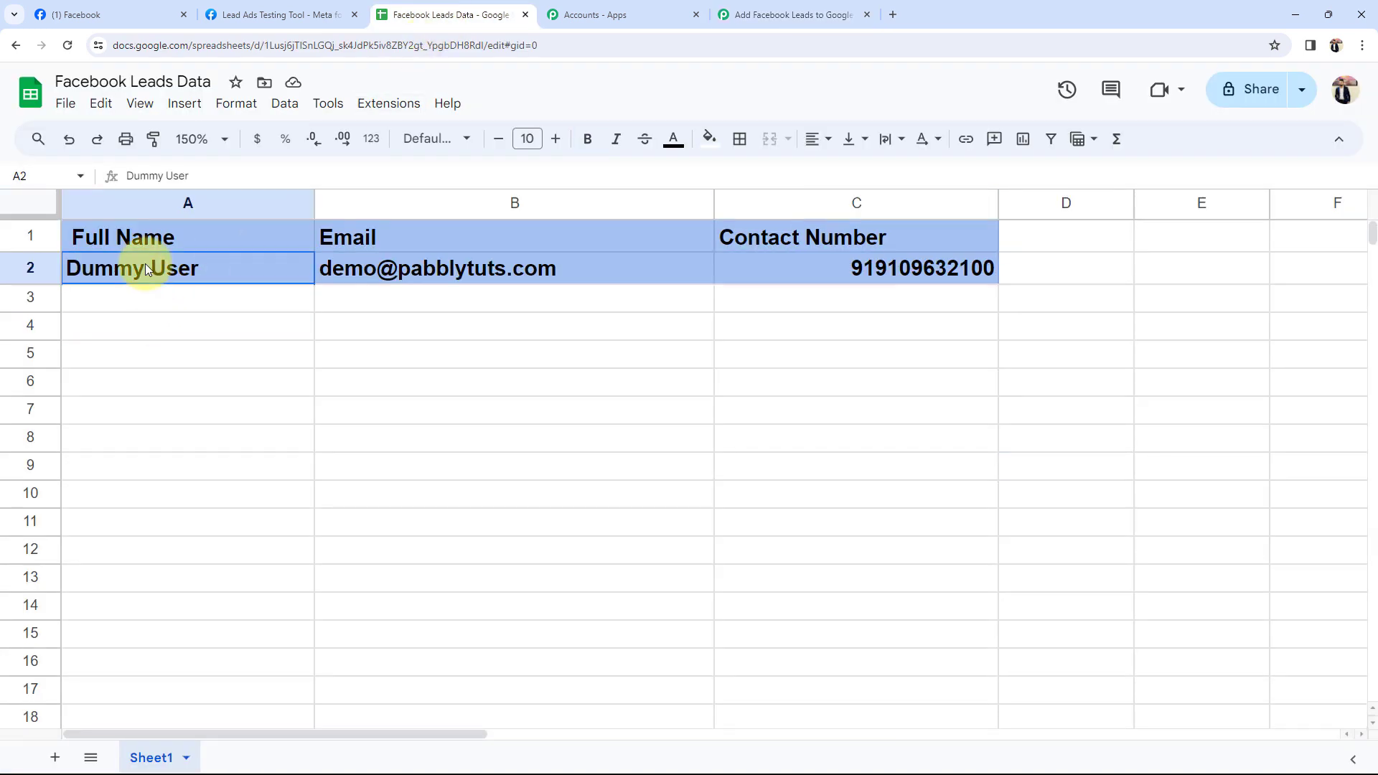
pyautogui.click(446, 269)
pyautogui.click(903, 268)
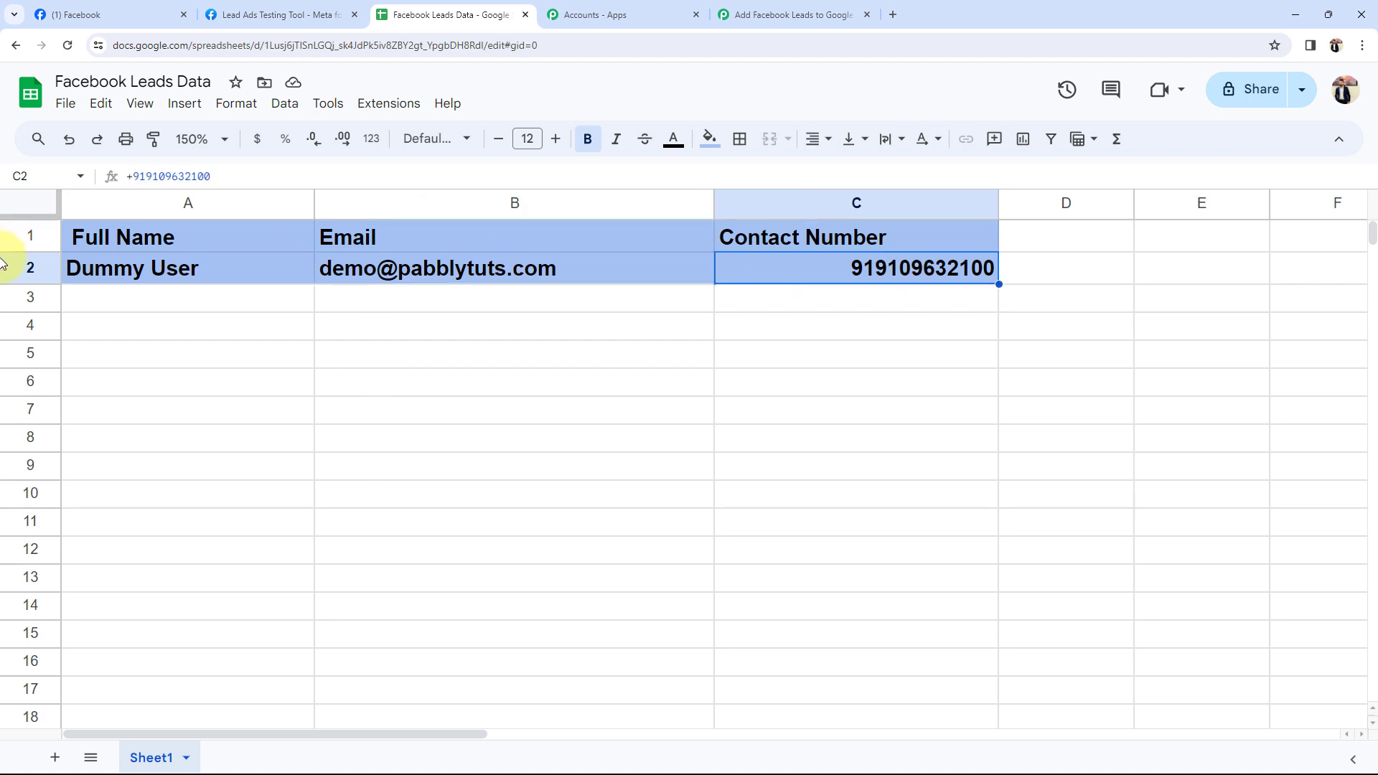
pyautogui.click(106, 270)
pyautogui.click(355, 271)
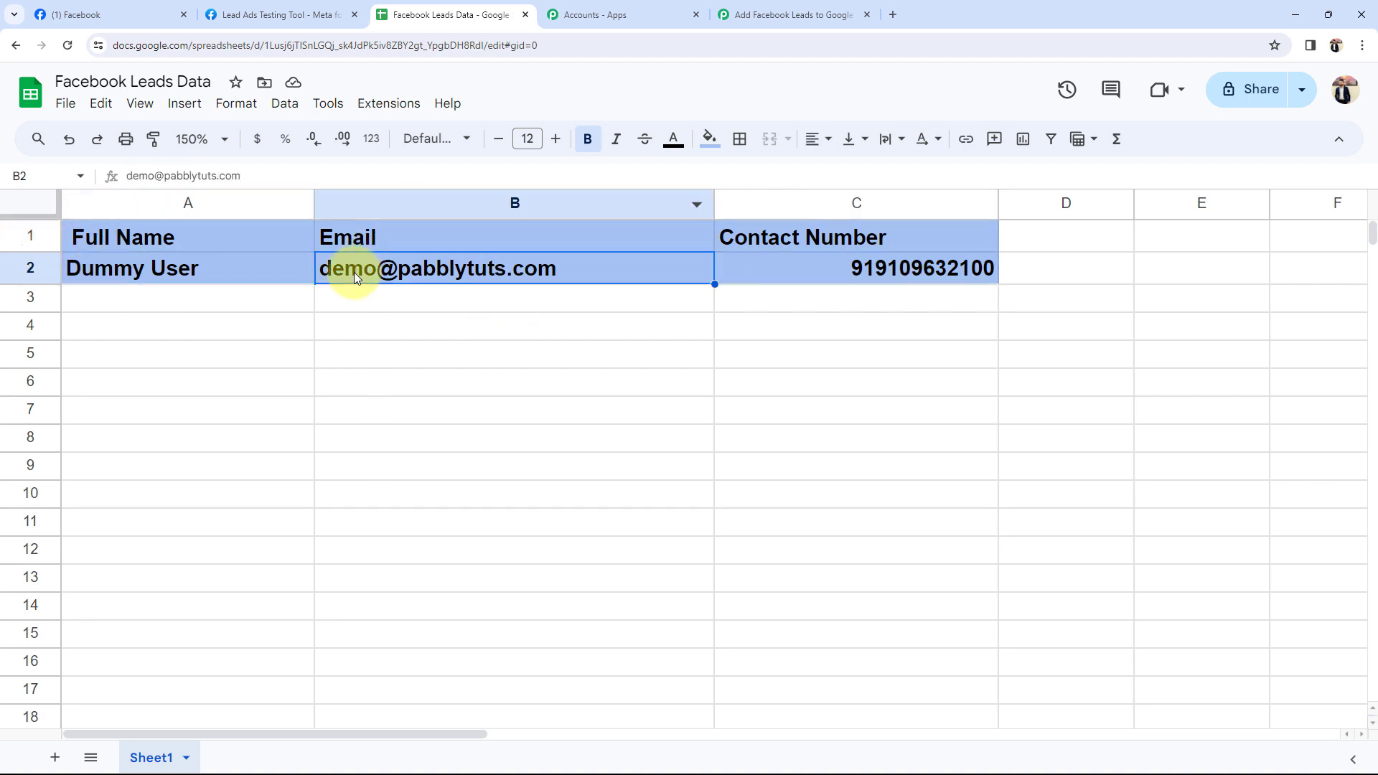
pyautogui.click(816, 270)
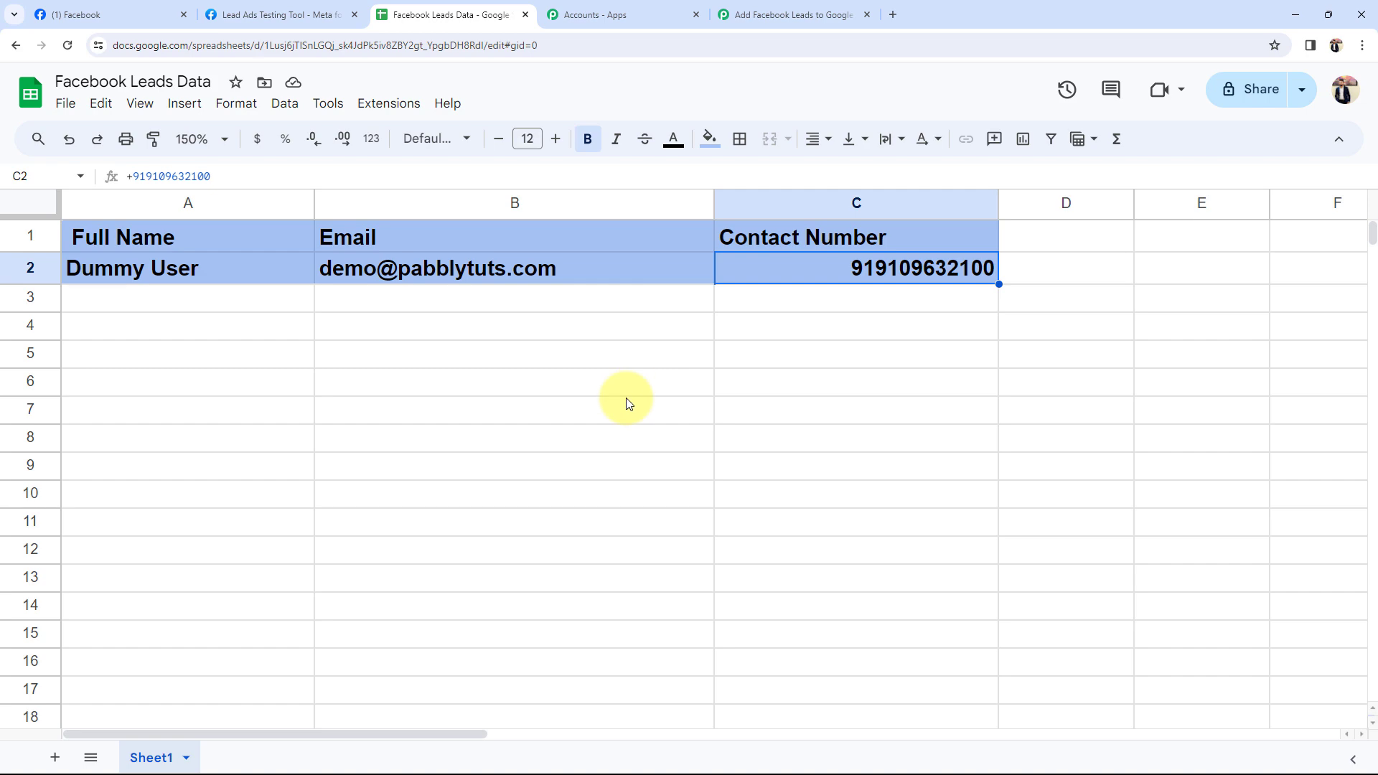
# - Return to the Pabbly Connect workflow and collapse the Google Sheets Add New Row action
pyautogui.click(818, 14)
pyautogui.scroll(15, 238, 378)
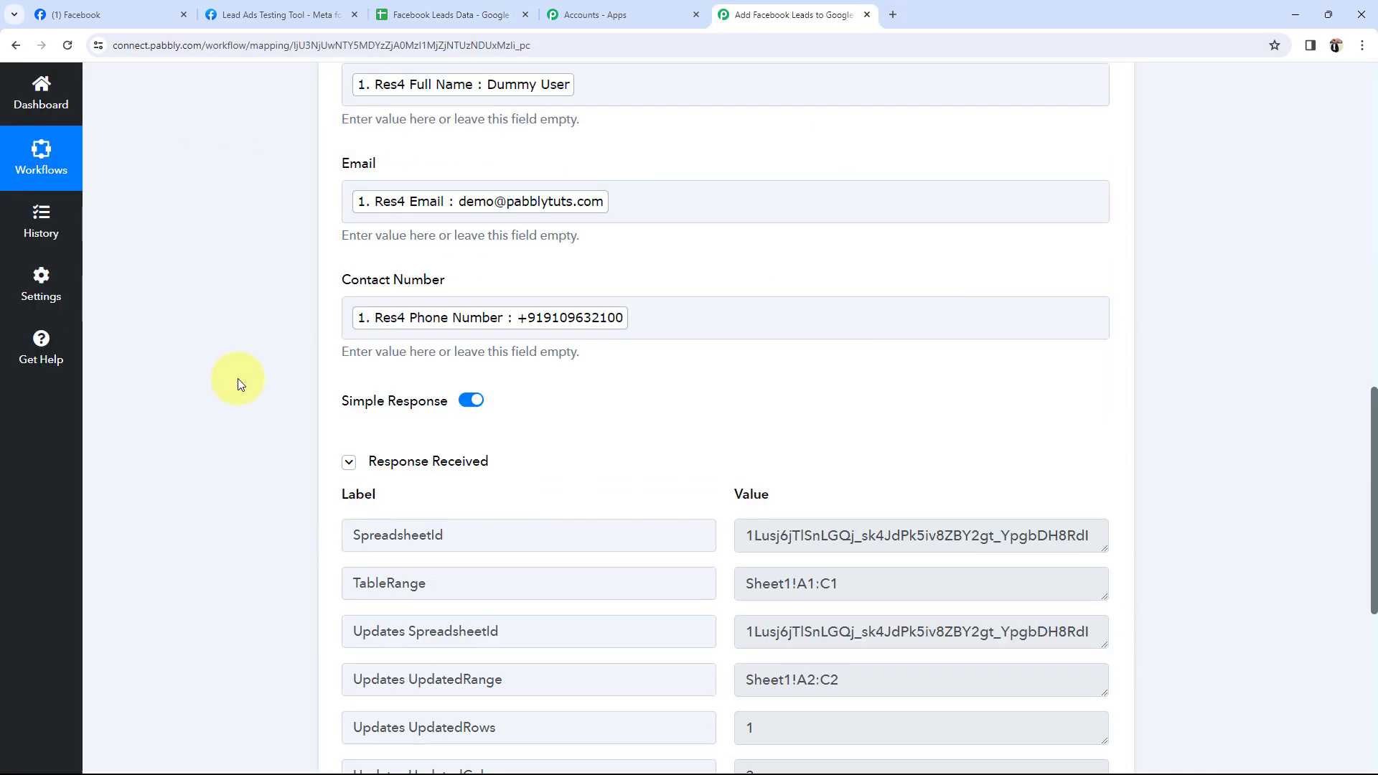
pyautogui.click(522, 345)
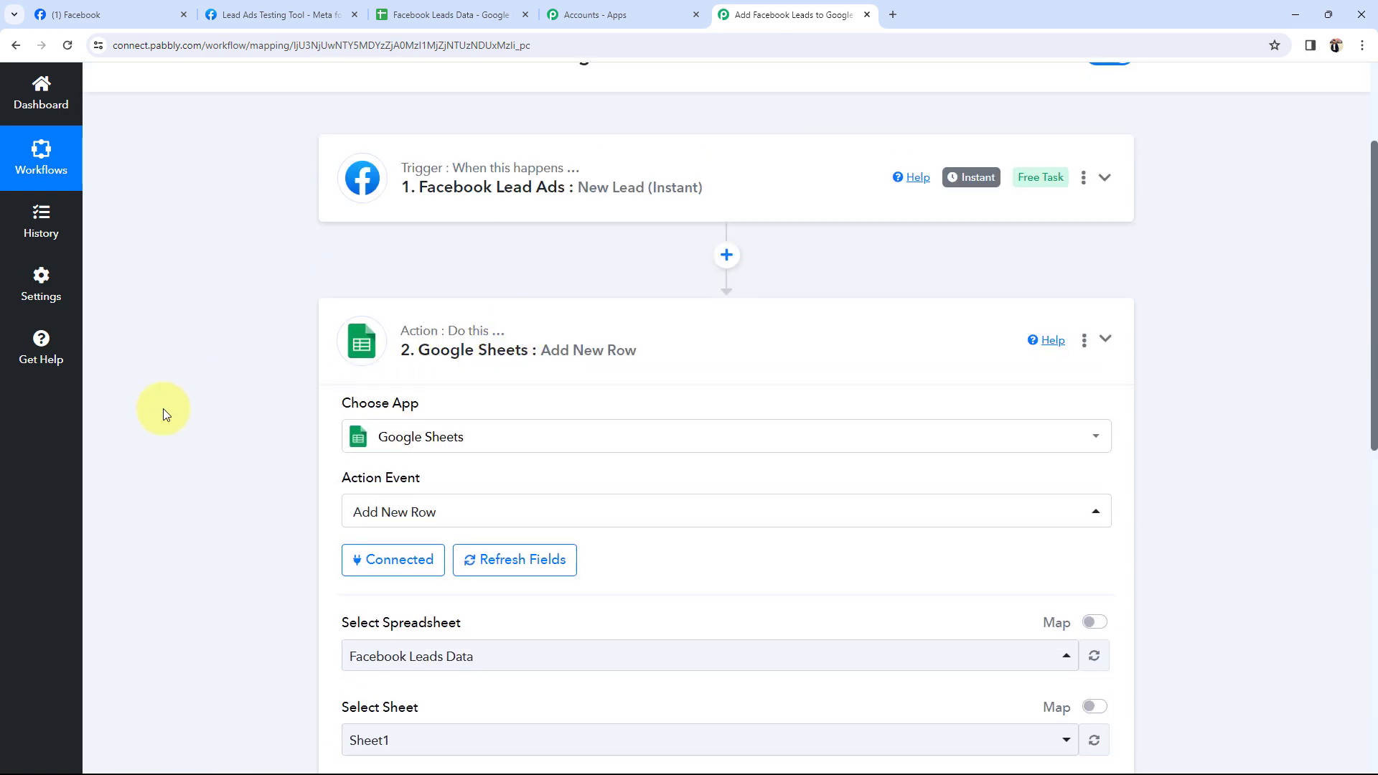
pyautogui.scroll(3, 163, 408)
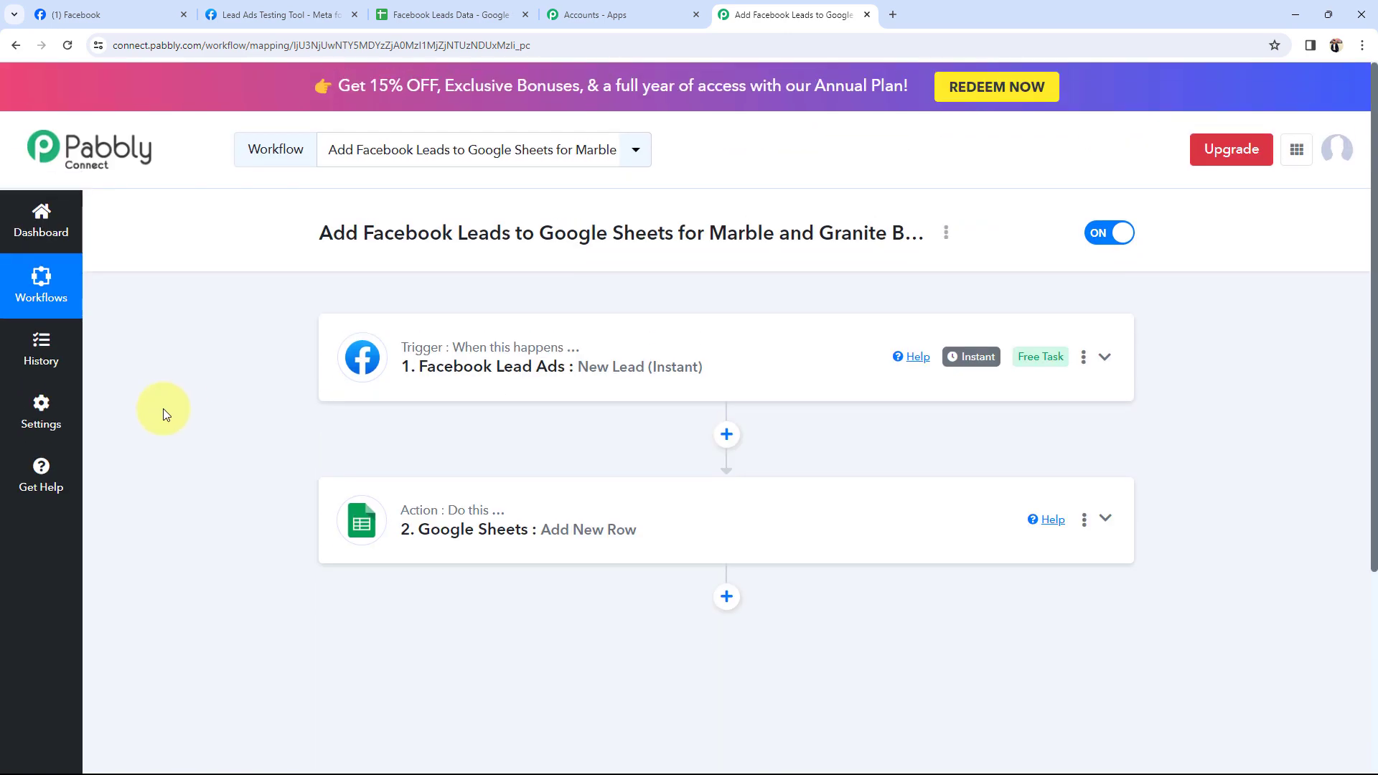